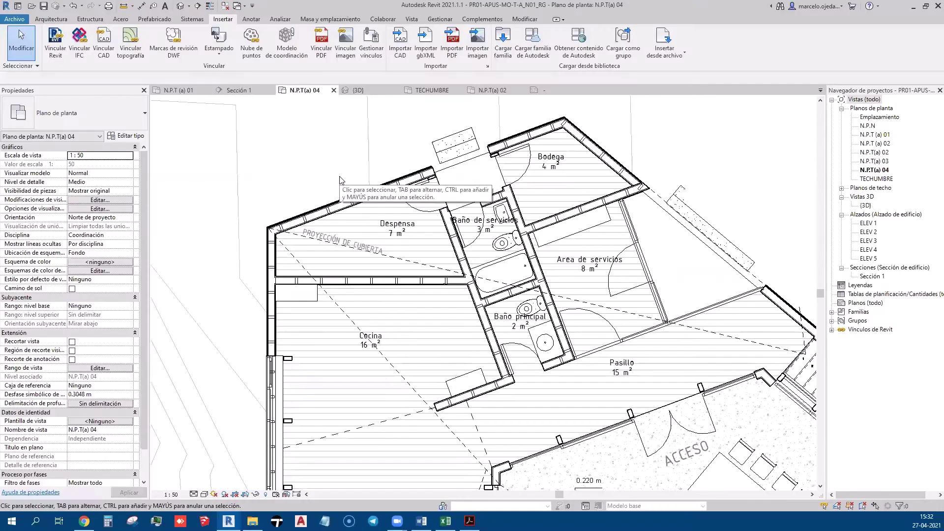
- Zoom out to the whole building, dismiss the save reminder, and start Aligned Dimension
scroll(339, 179, down, 1)
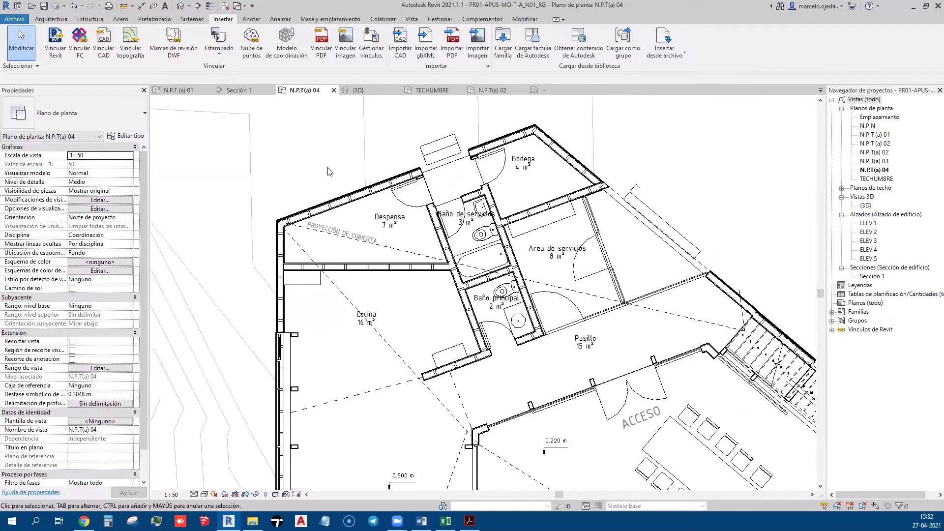
scroll(326, 153, down, 2)
scroll(324, 153, down, 2)
scroll(359, 126, up, 1)
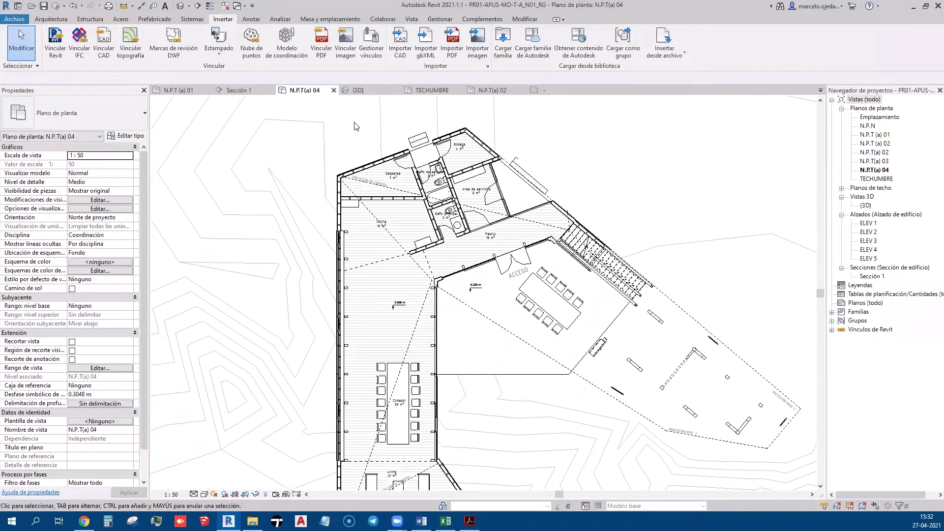
scroll(354, 140, down, 2)
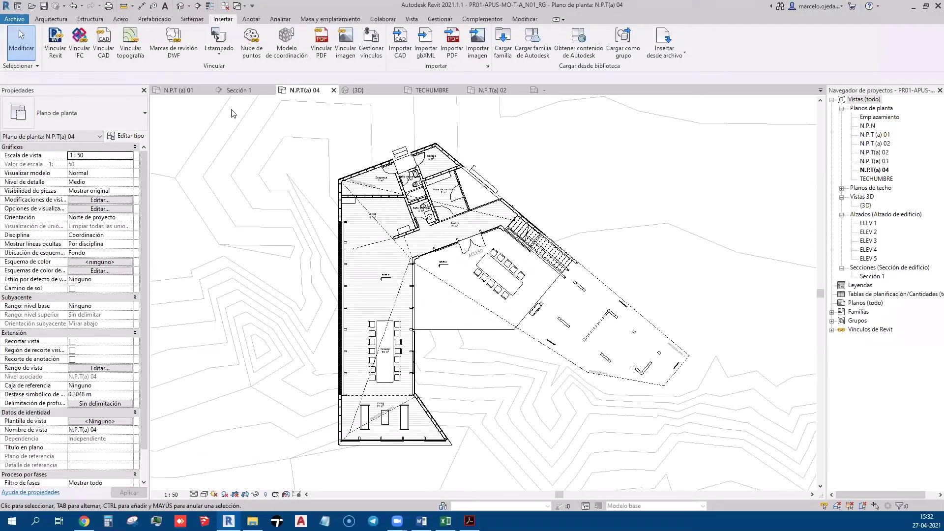
middle_drag(226, 130, 274, 140)
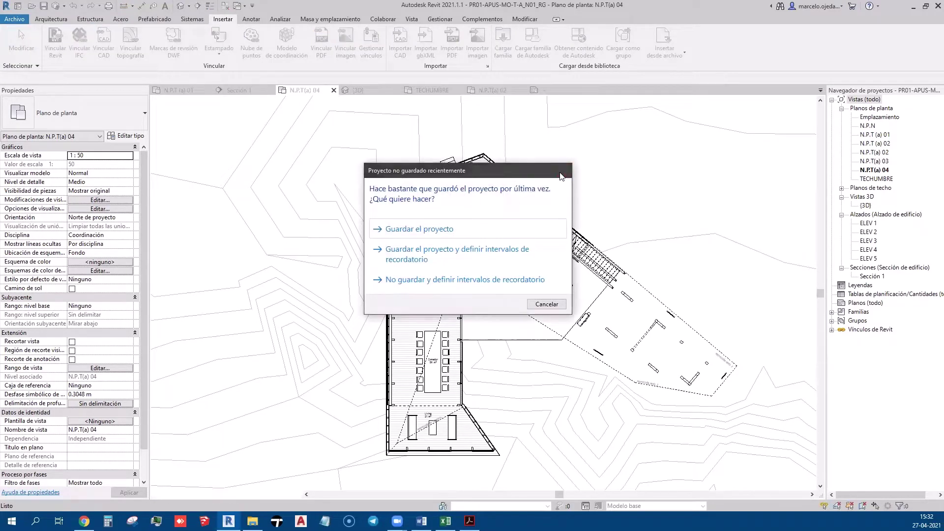
click(564, 171)
click(141, 6)
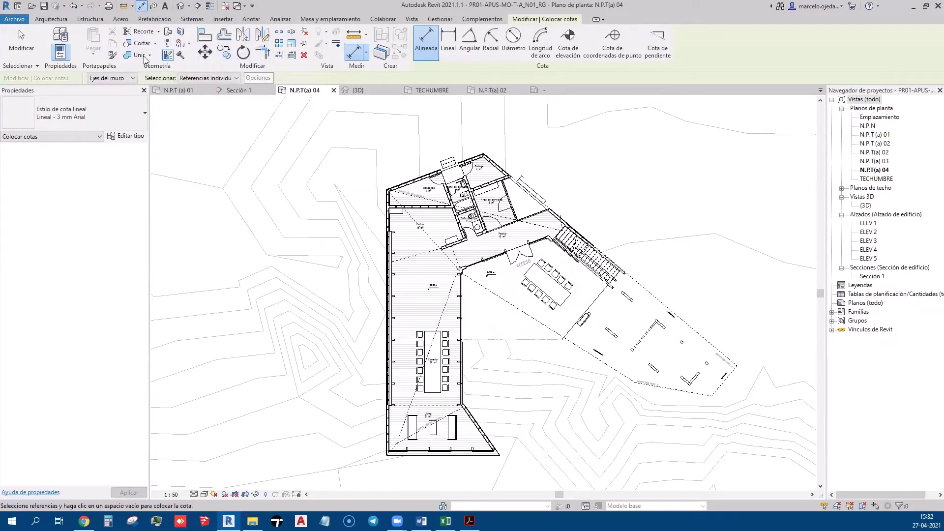
- Bring up the Annotate tools and pan to the left Cocina wall near ACCESO
click(54, 19)
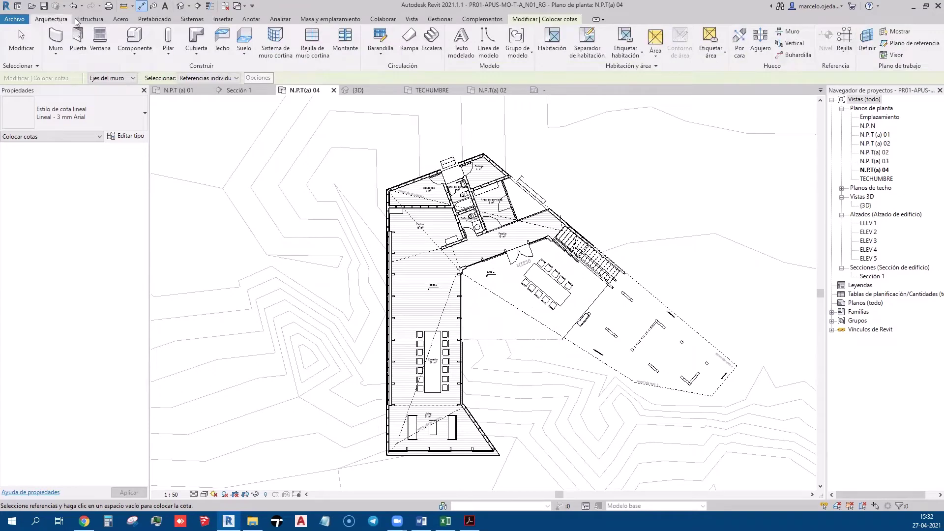
click(250, 19)
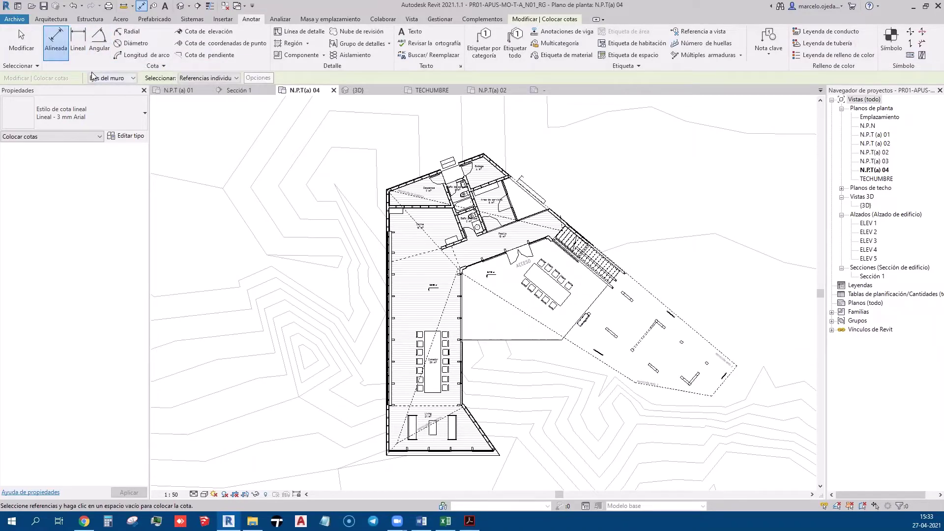
scroll(399, 175, up, 1)
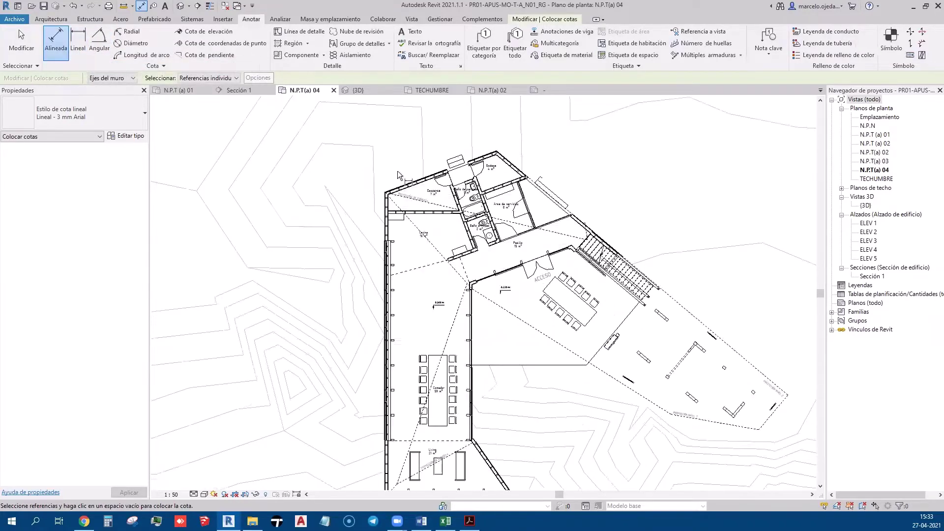
scroll(399, 175, up, 5)
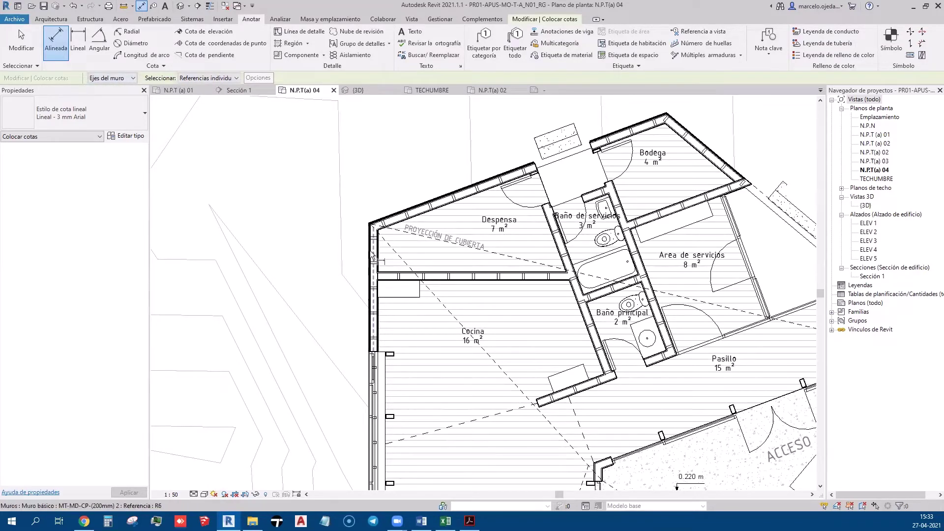
scroll(372, 256, down, 2)
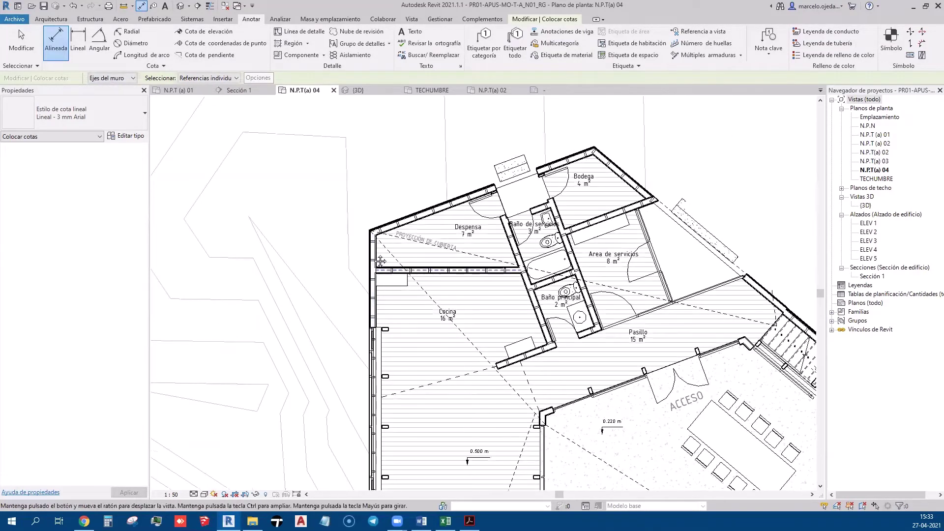
middle_drag(393, 268, 393, 182)
scroll(400, 180, up, 2)
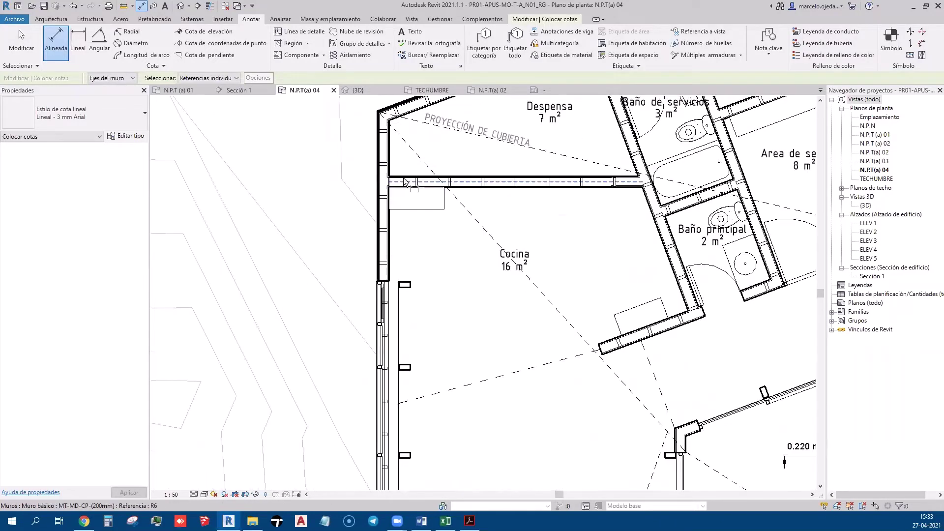
- Dimension the left Cocina wall segment at 1.865 m and finish placement
click(402, 183)
scroll(403, 207, down, 3)
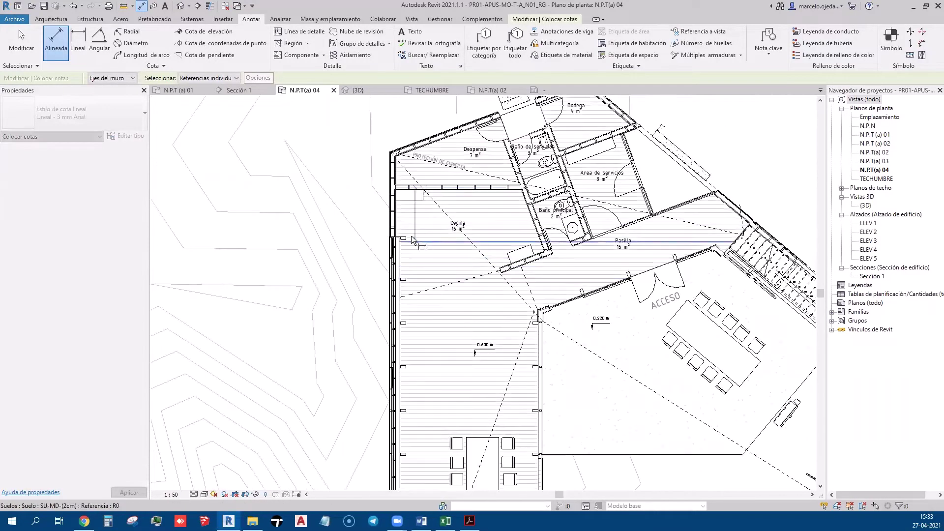
scroll(387, 236, up, 5)
click(387, 240)
scroll(354, 236, down, 3)
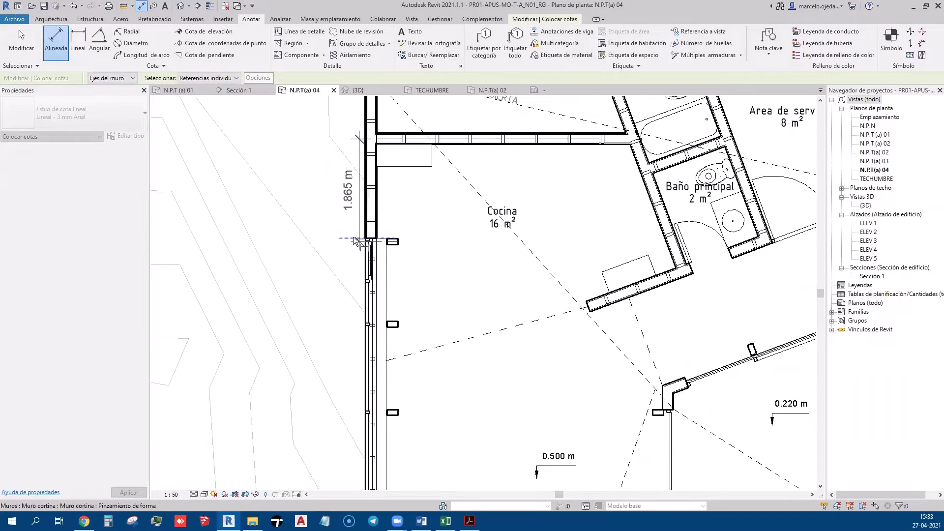
click(343, 234)
scroll(398, 252, down, 1)
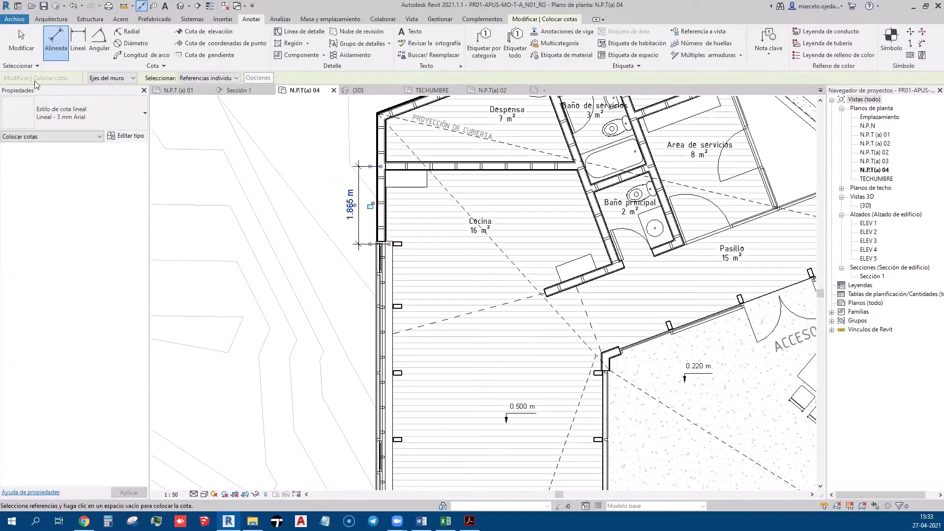
click(14, 52)
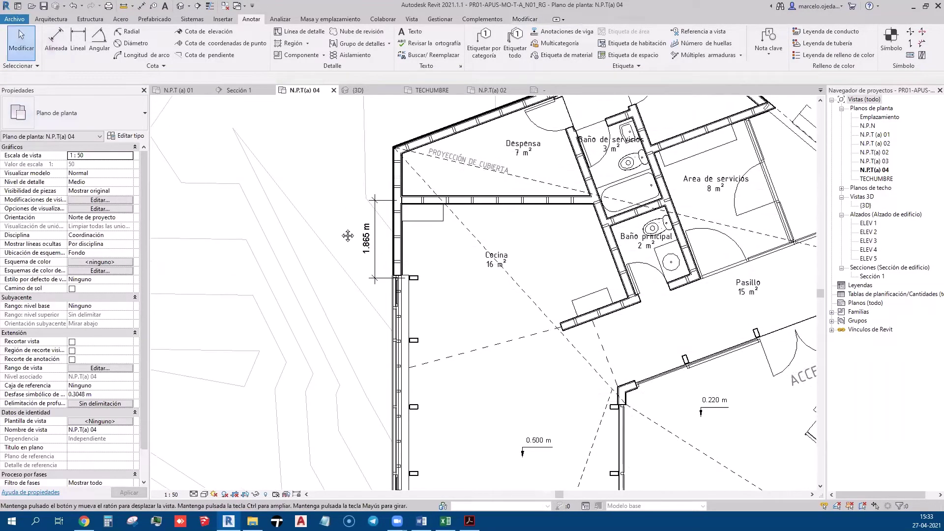
- Select the new 1.865 m dimension to check it, then deselect it
middle_drag(345, 195, 362, 231)
click(362, 231)
scroll(344, 221, up, 2)
scroll(341, 218, up, 1)
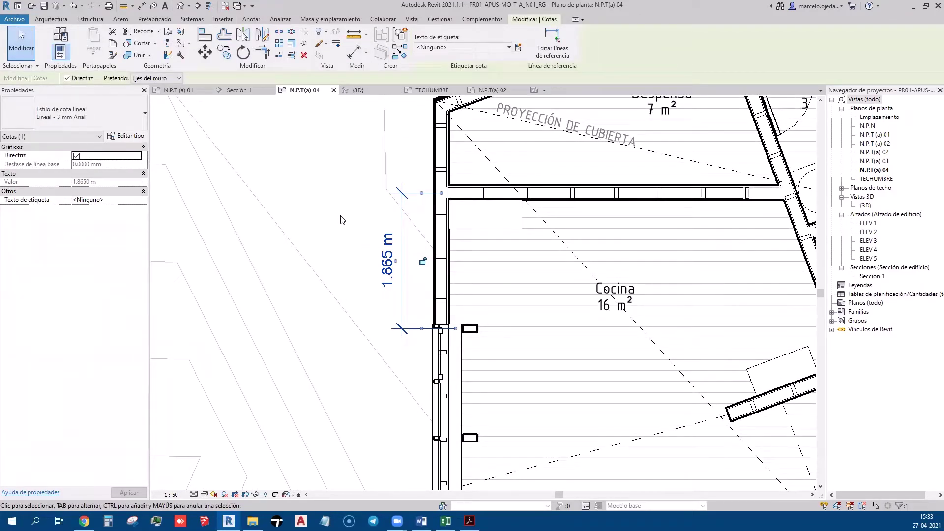
click(343, 220)
scroll(341, 220, down, 3)
scroll(342, 220, down, 2)
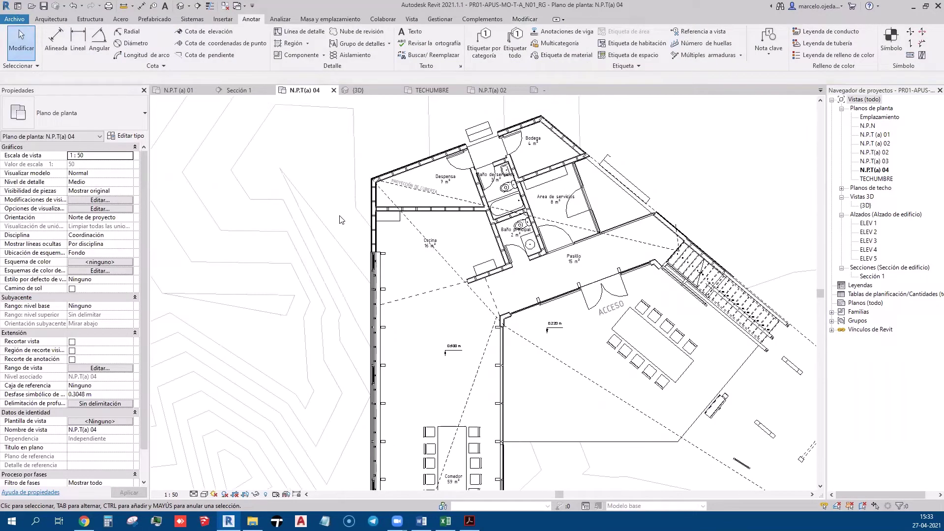
scroll(342, 219, up, 2)
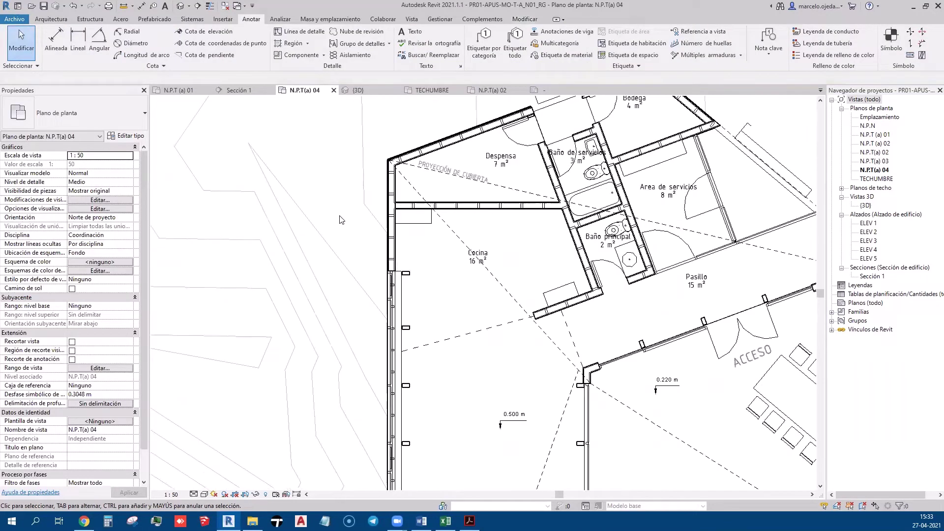
- Start Detail Line placement with the <Elevado> style and Cadena on, drawing no lines
click(298, 33)
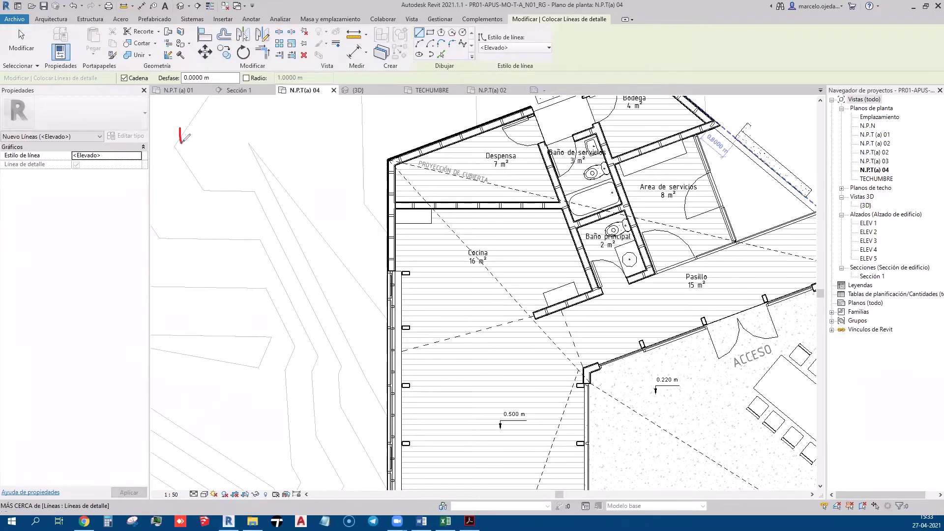
mouse_move(387, 130)
mouse_down()
mouse_move(383, 156)
mouse_move(330, 142)
mouse_move(356, 175)
mouse_move(372, 176)
mouse_up()
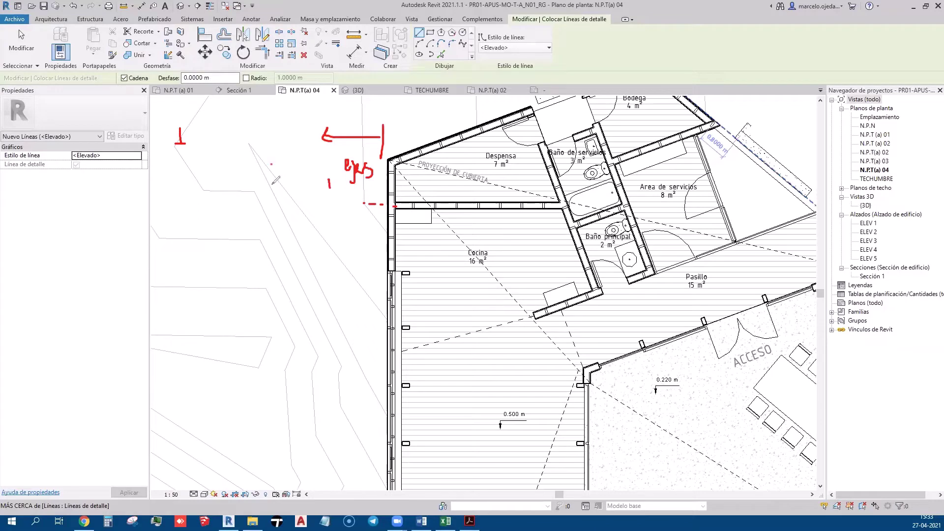
drag(271, 165, 272, 187)
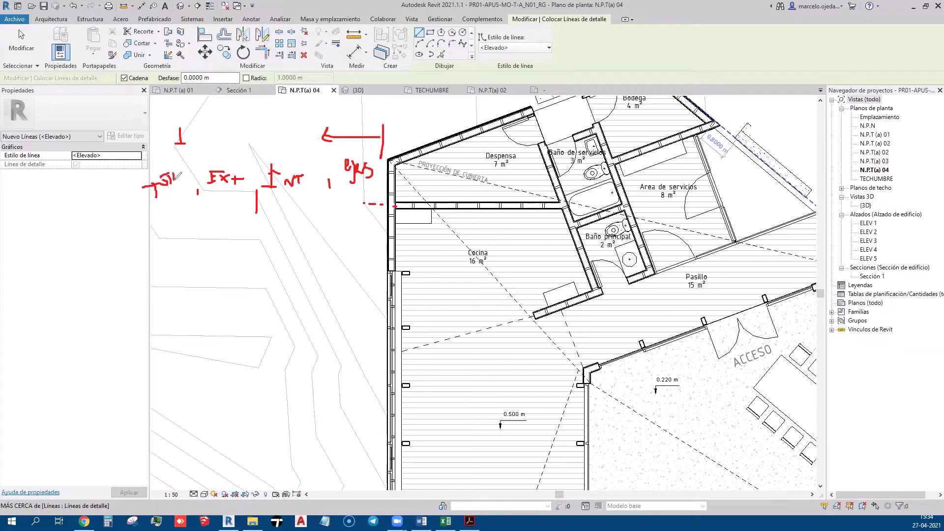
mouse_move(186, 167)
mouse_down()
mouse_move(188, 188)
mouse_move(202, 177)
mouse_up()
key(e)
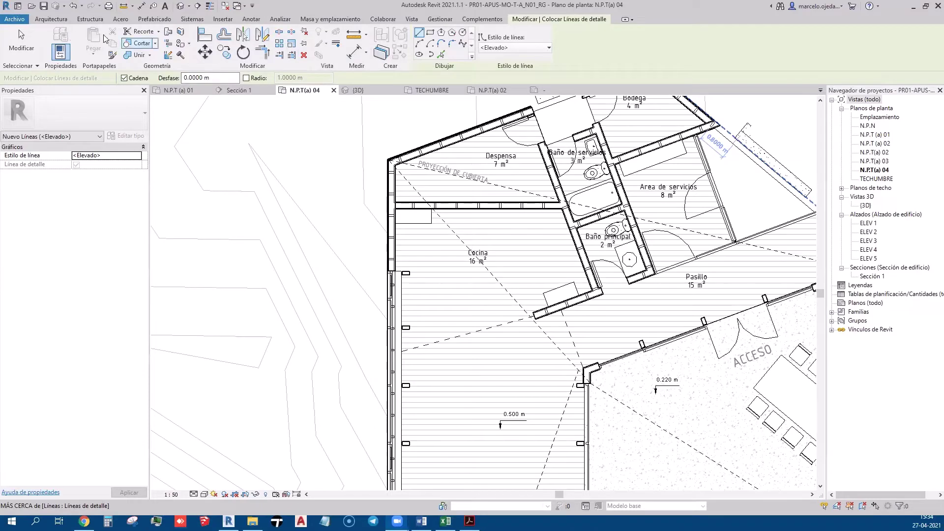
- Start aligned dimension placement from the Annotate tools using DI
click(251, 20)
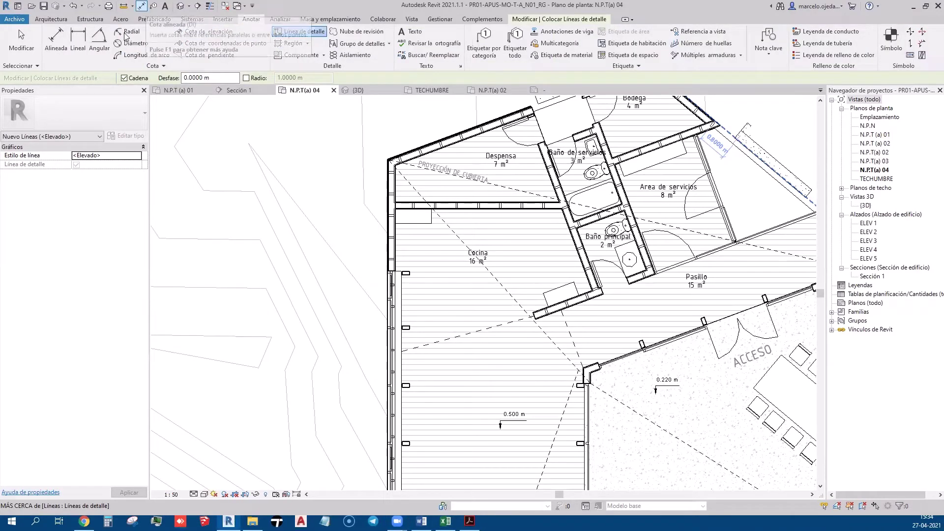
click(79, 48)
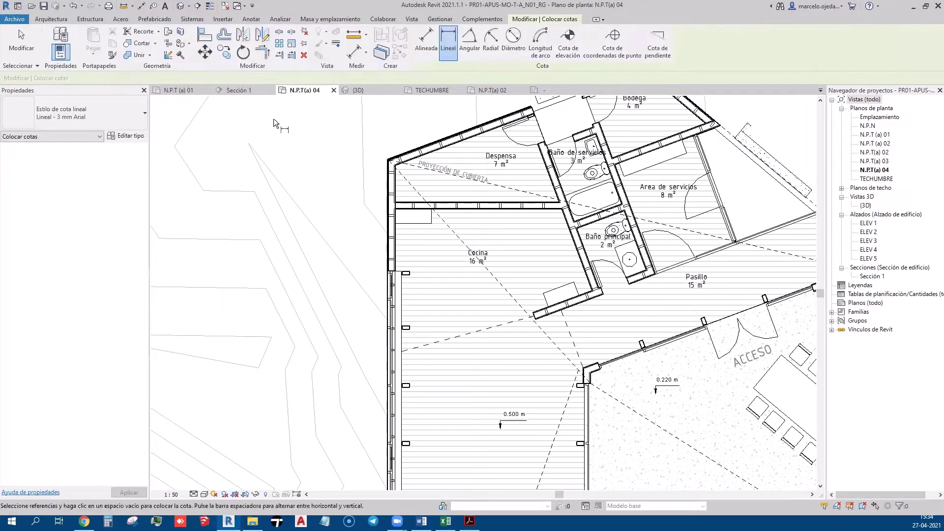
scroll(406, 208, up, 2)
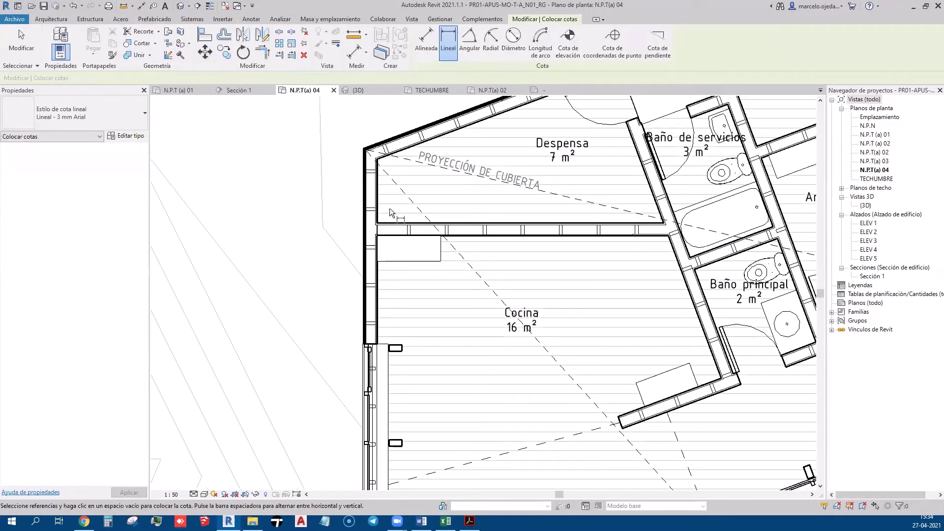
key(d)
key(i)
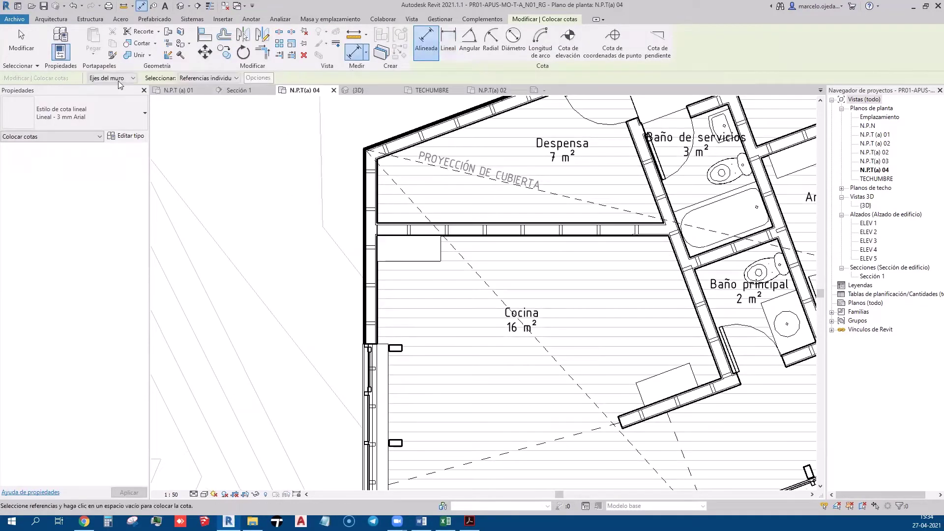
- Begin the chain at the Despensa/Cocina wall, adding 1.500 m and 1.600 m column segments
click(392, 232)
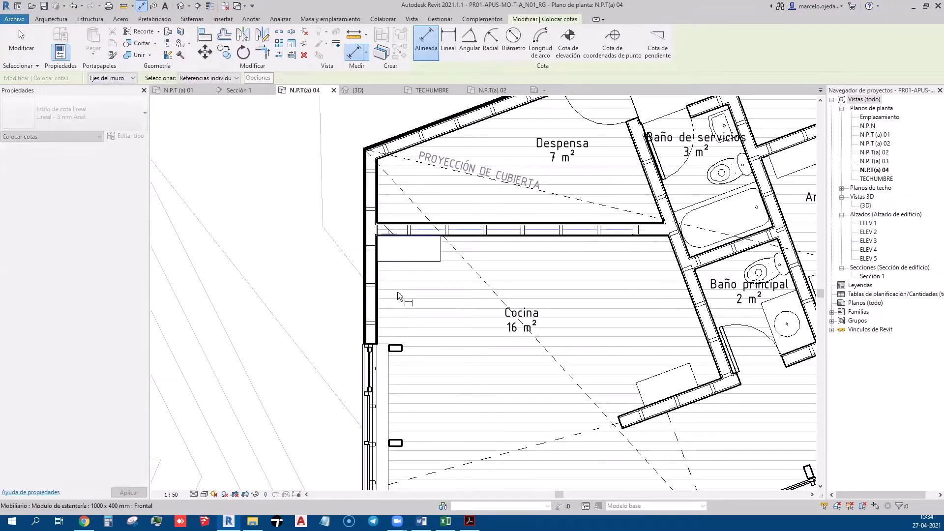
scroll(395, 350, up, 1)
click(395, 347)
middle_drag(394, 356, 432, 205)
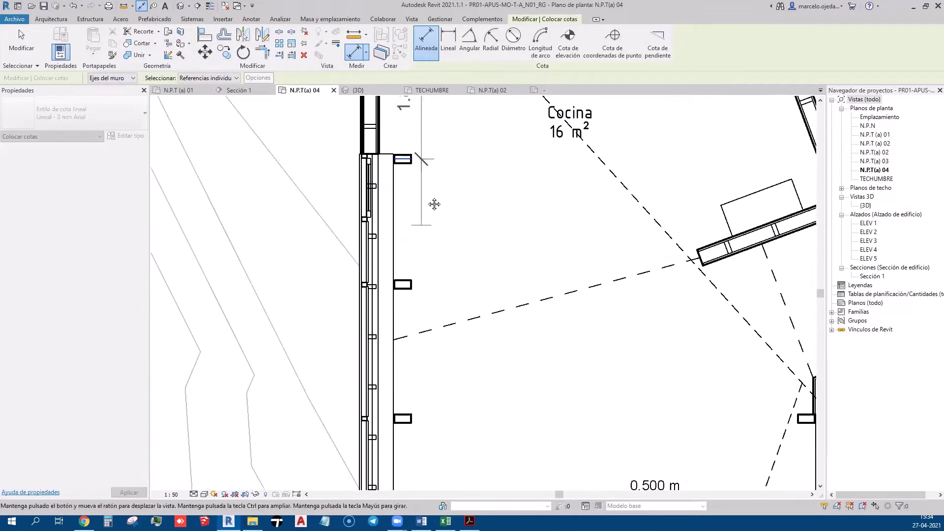
click(413, 256)
scroll(413, 270, down, 1)
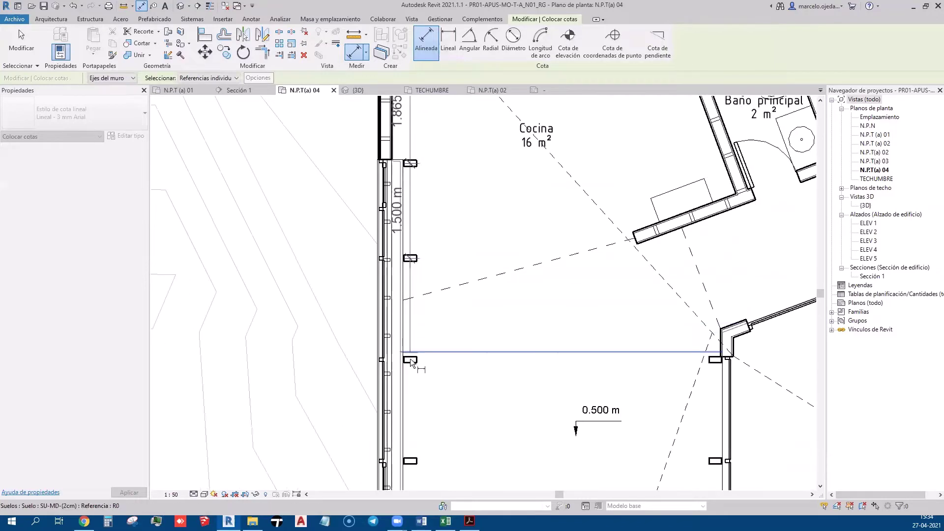
click(410, 358)
middle_drag(411, 363, 423, 261)
scroll(414, 263, up, 1)
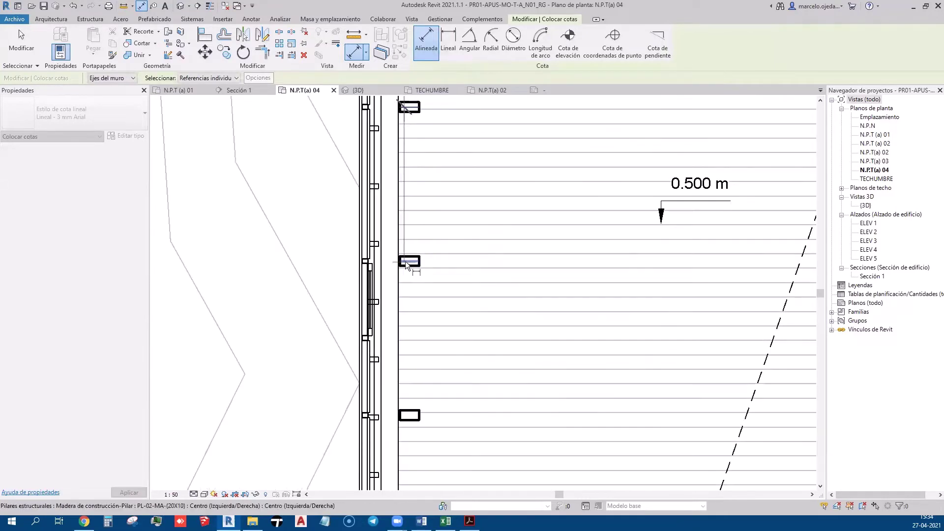
scroll(414, 425, down, 1)
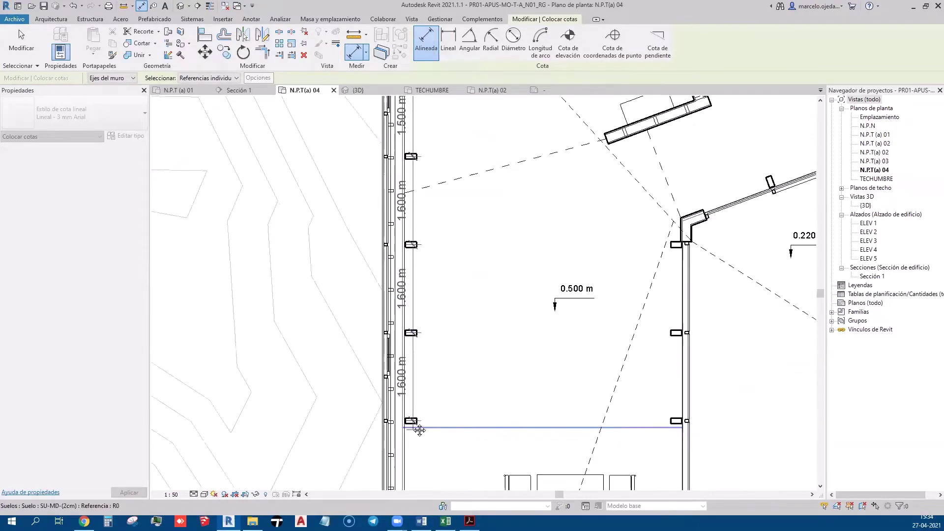
middle_drag(415, 426, 418, 167)
scroll(418, 167, up, 2)
- Extend the chain through the Comedor columns at 1.600 m to the Living wall (3.390 m)
click(417, 179)
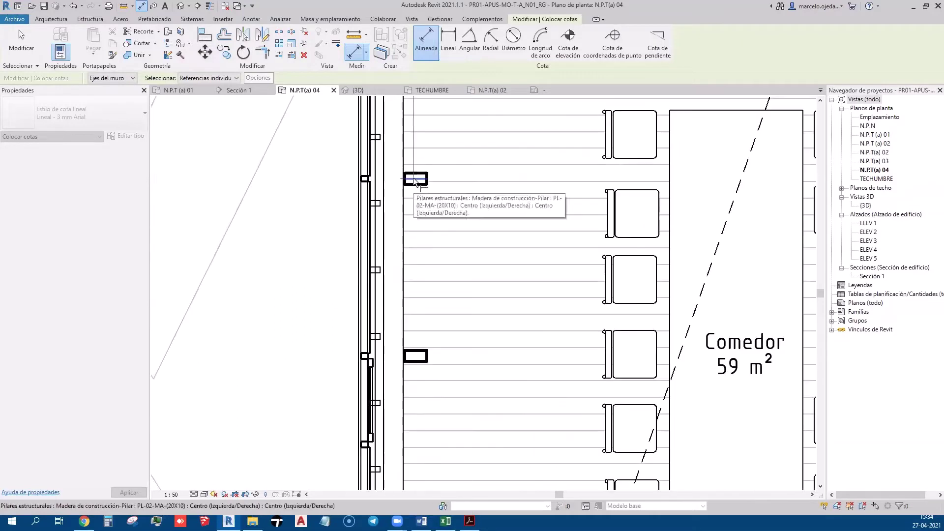
click(417, 353)
middle_drag(418, 356, 413, 128)
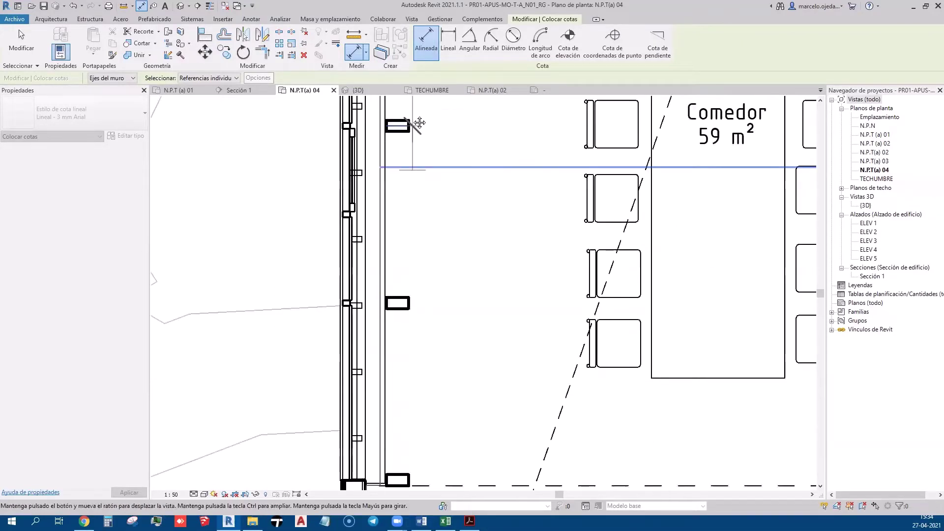
click(403, 231)
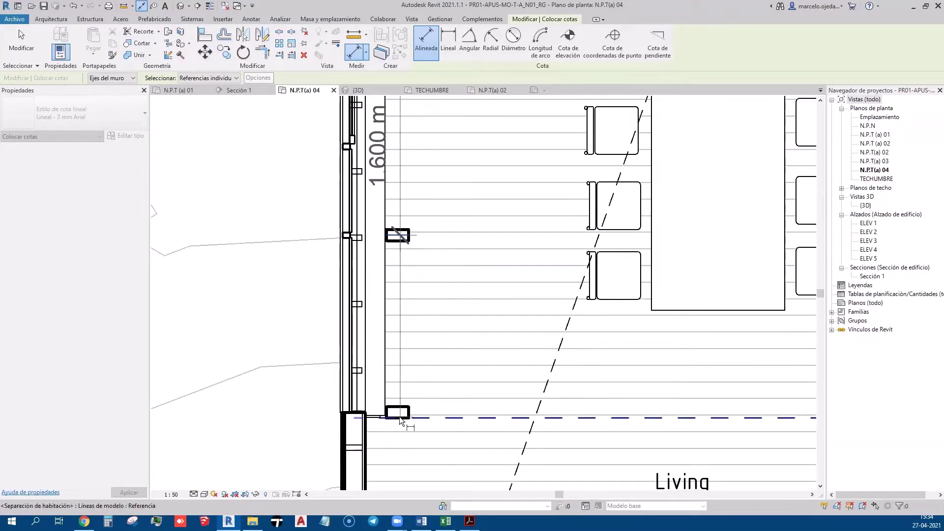
click(401, 418)
scroll(400, 411, down, 3)
middle_drag(458, 442, 392, 358)
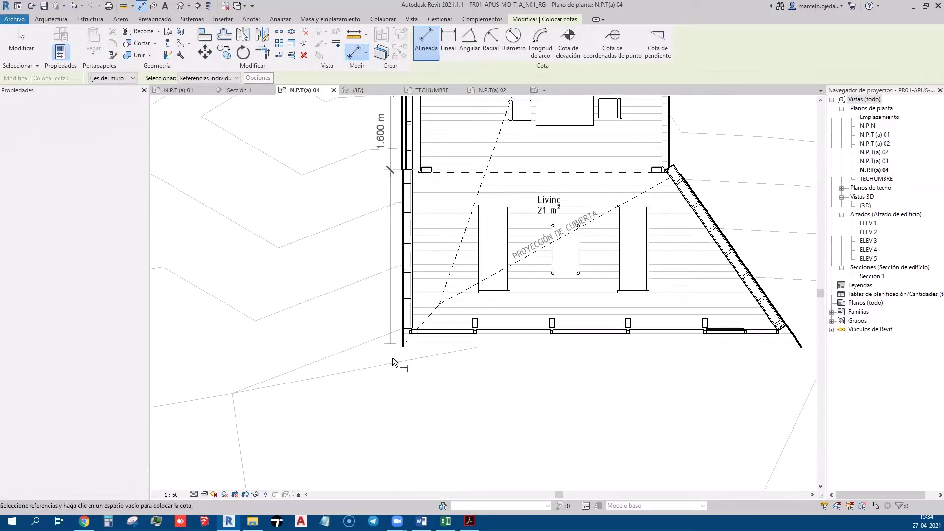
scroll(403, 344, up, 3)
click(419, 326)
scroll(416, 324, down, 3)
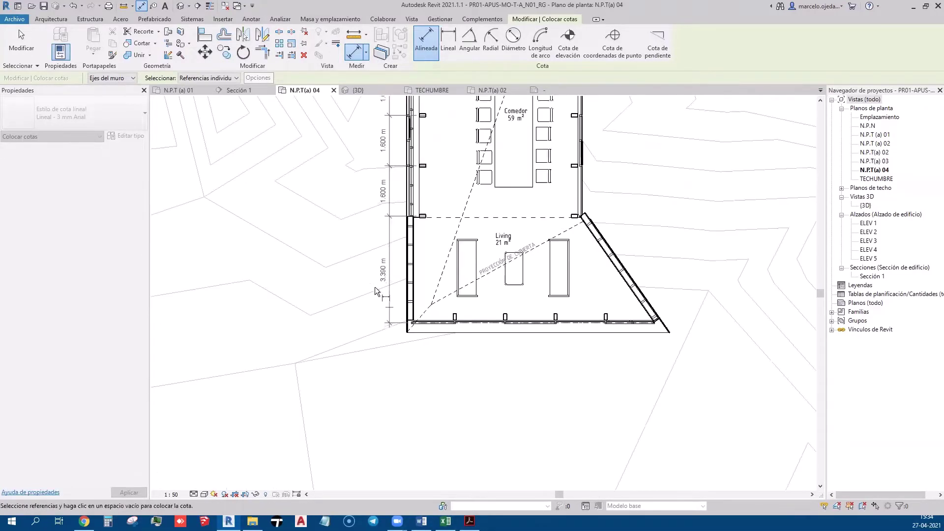
- Place the finished dimension chain beside the west wall and exit
click(370, 235)
middle_drag(374, 231, 368, 369)
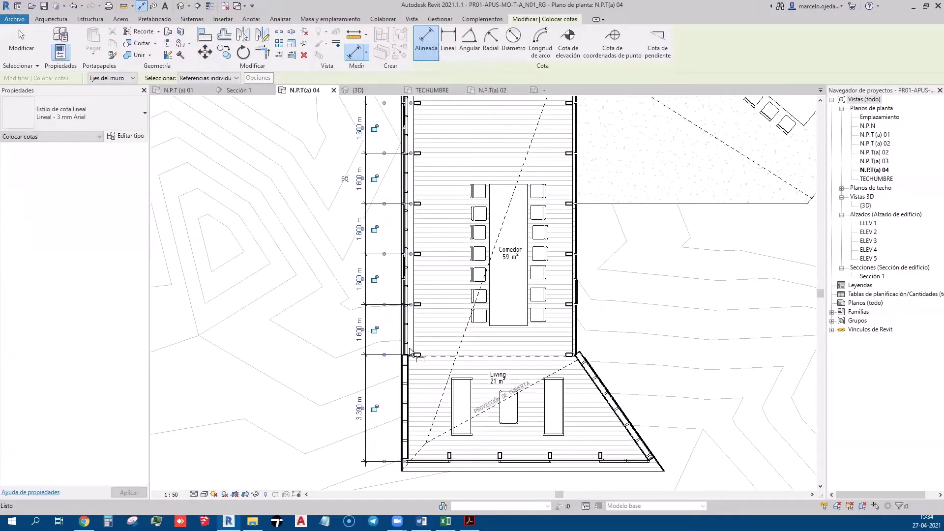
key(Escape)
key(Escape)
scroll(411, 350, down, 3)
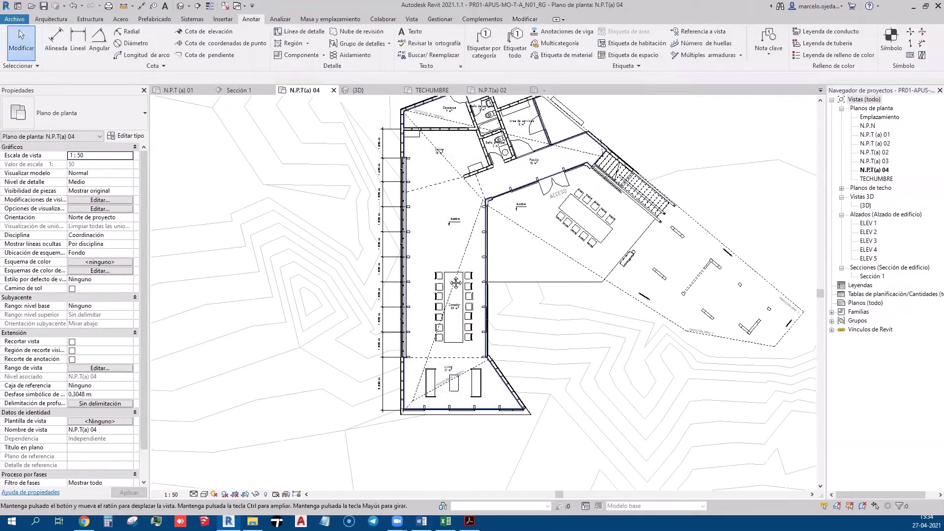
- Inspect the existing kitchen dimension near Cocina and Bodega
middle_drag(413, 162, 413, 236)
scroll(412, 236, up, 2)
scroll(366, 235, up, 3)
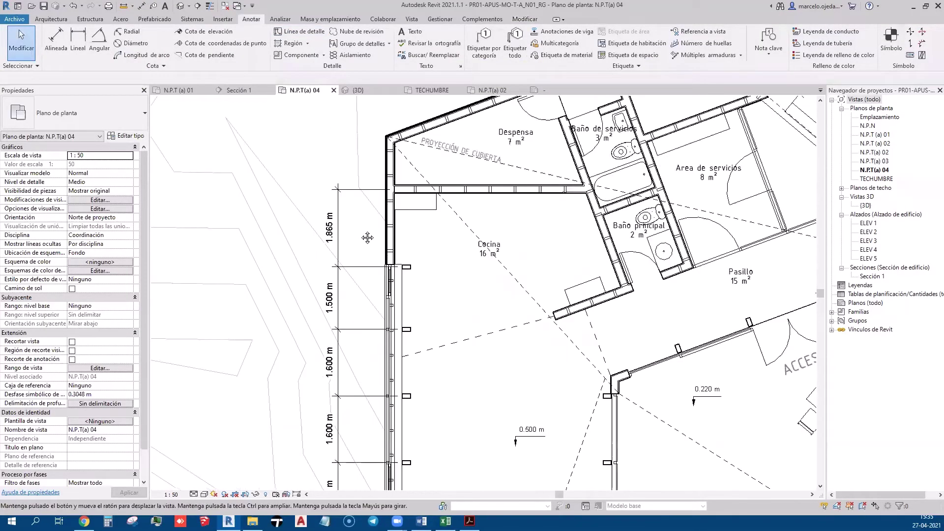
scroll(362, 231, up, 1)
scroll(362, 231, down, 1)
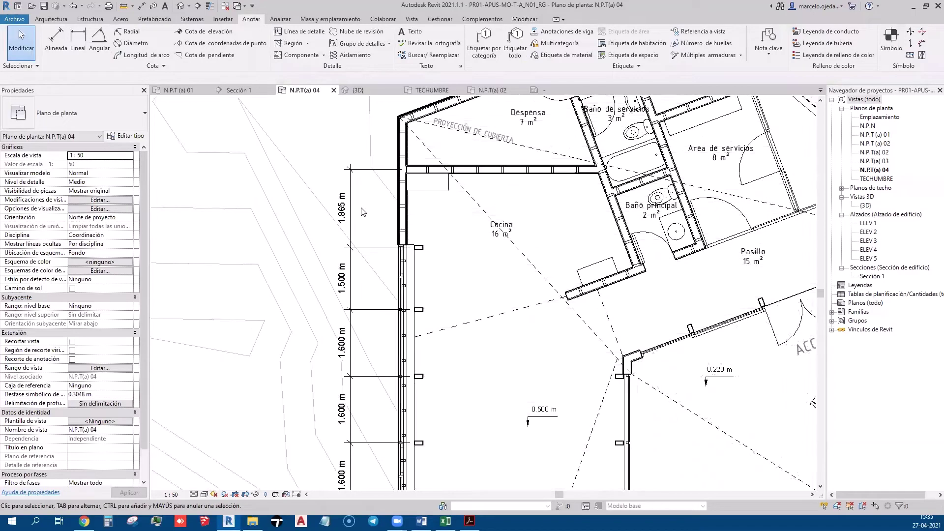
middle_drag(365, 216, 337, 227)
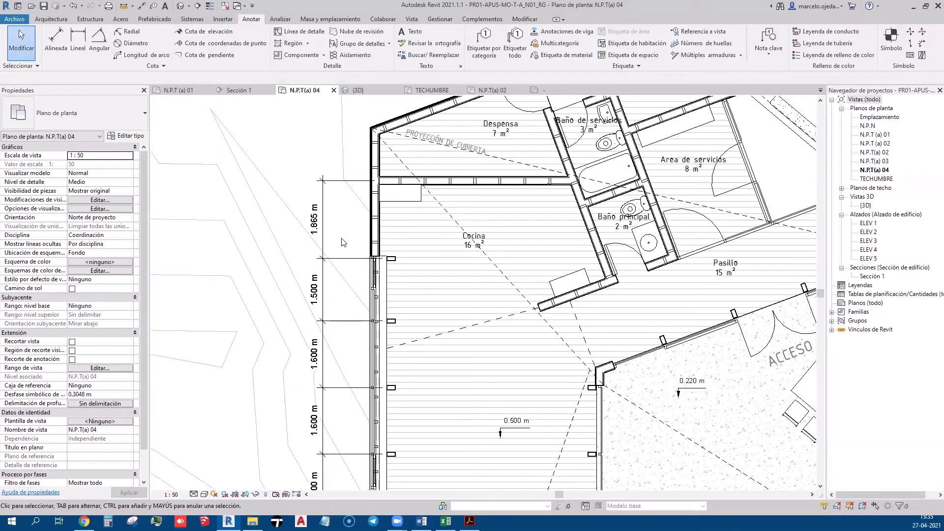
click(326, 244)
click(337, 245)
scroll(342, 248, up, 1)
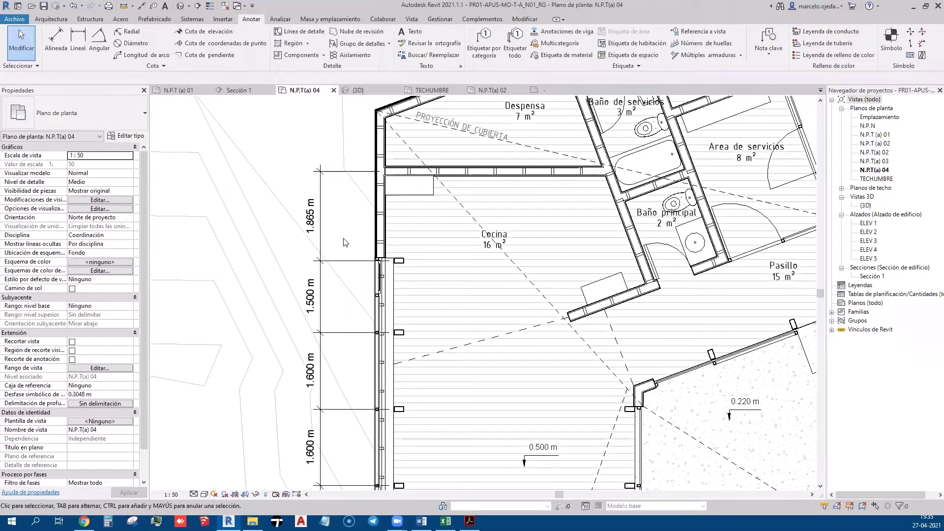
middle_drag(346, 242, 328, 315)
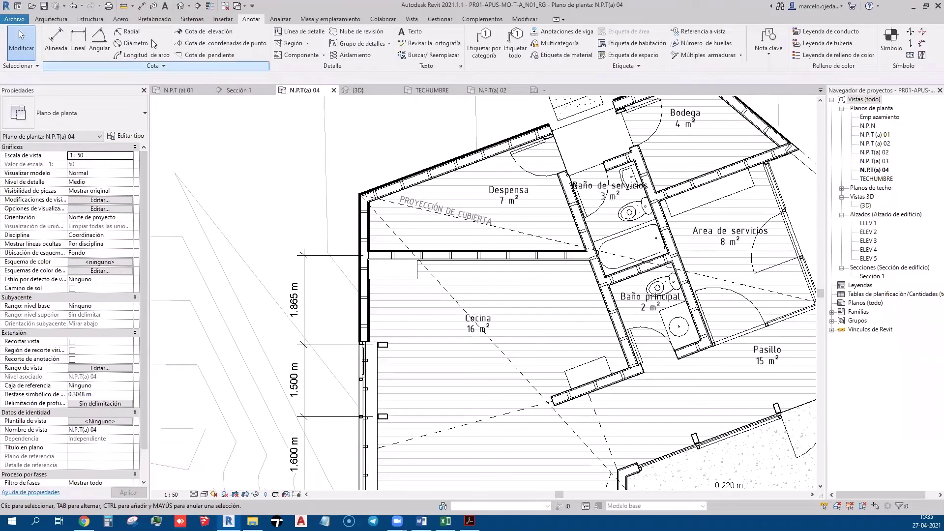
- Start Aligned with the wall reference set to Caras de muro (wall faces)
click(61, 43)
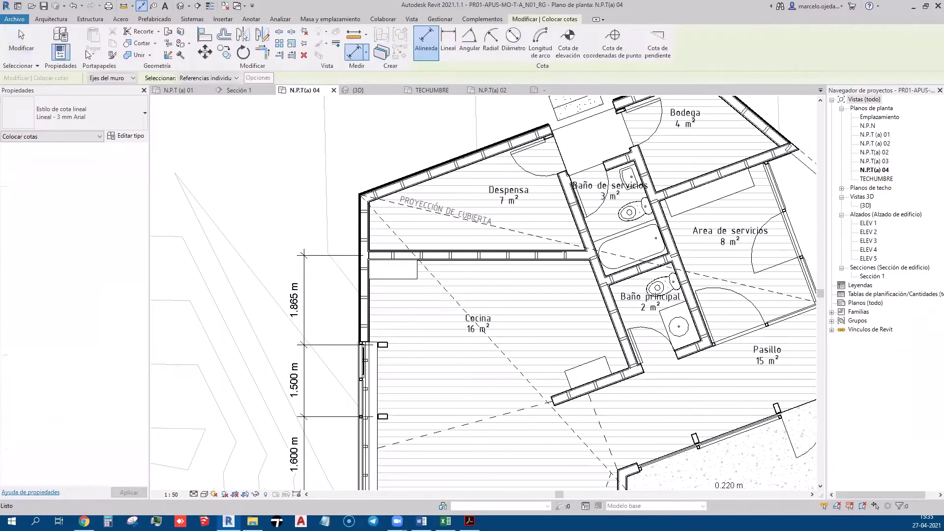
scroll(368, 247, up, 2)
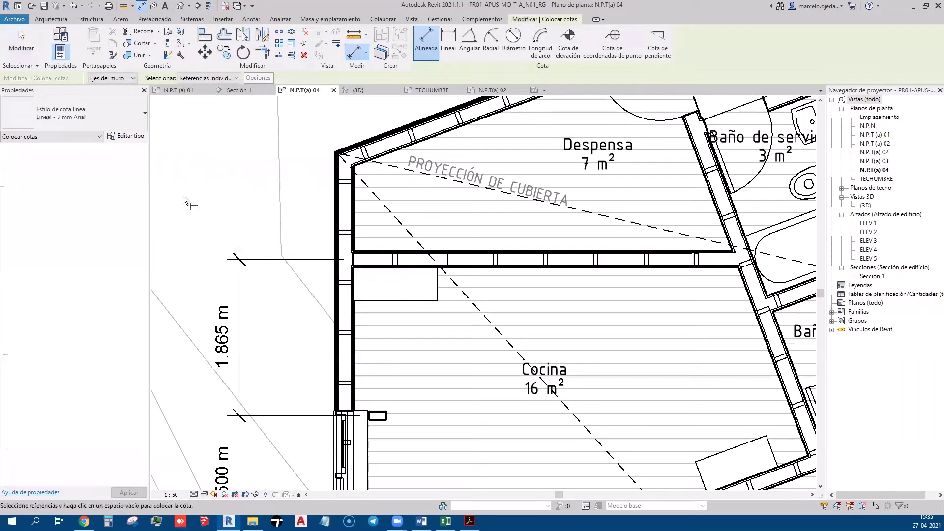
click(130, 81)
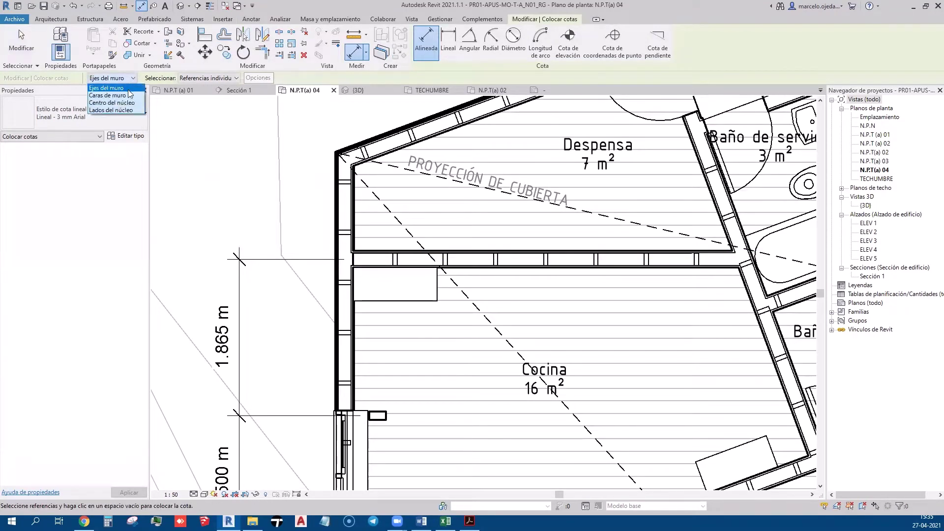
click(128, 95)
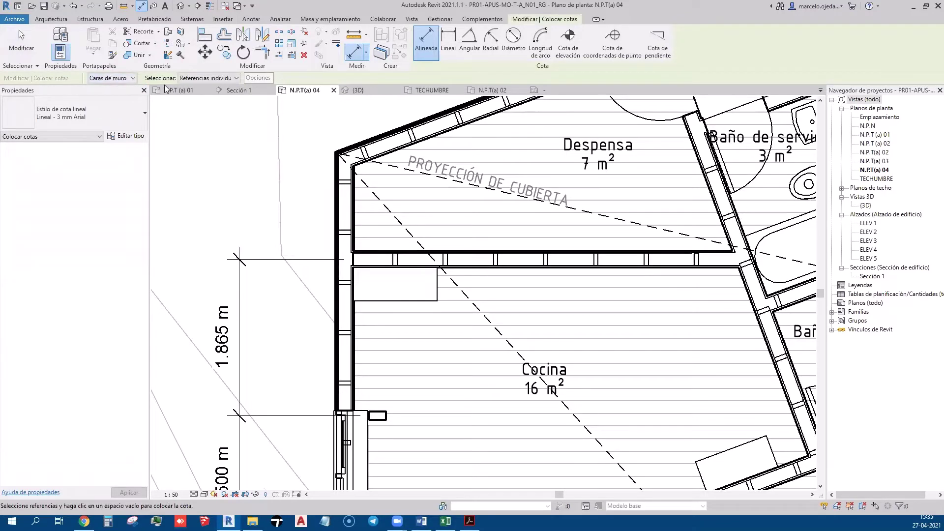
- Place a trial 0.200 m dimension at the Despensa–Cocina wall face
scroll(361, 270, up, 2)
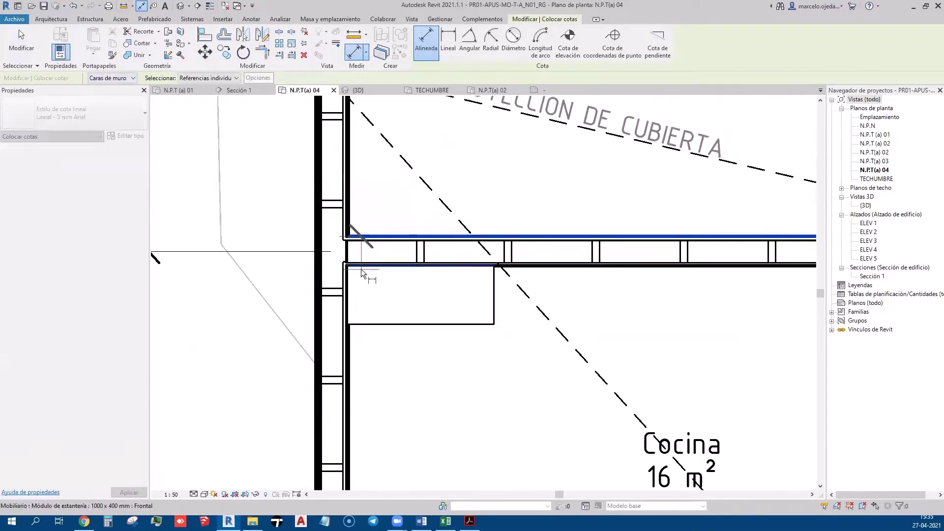
click(366, 264)
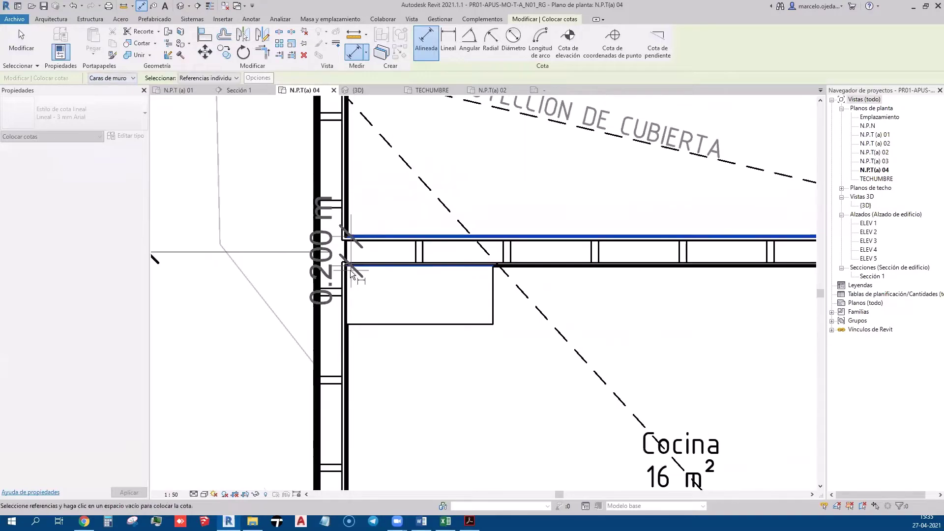
scroll(350, 270, down, 3)
click(183, 273)
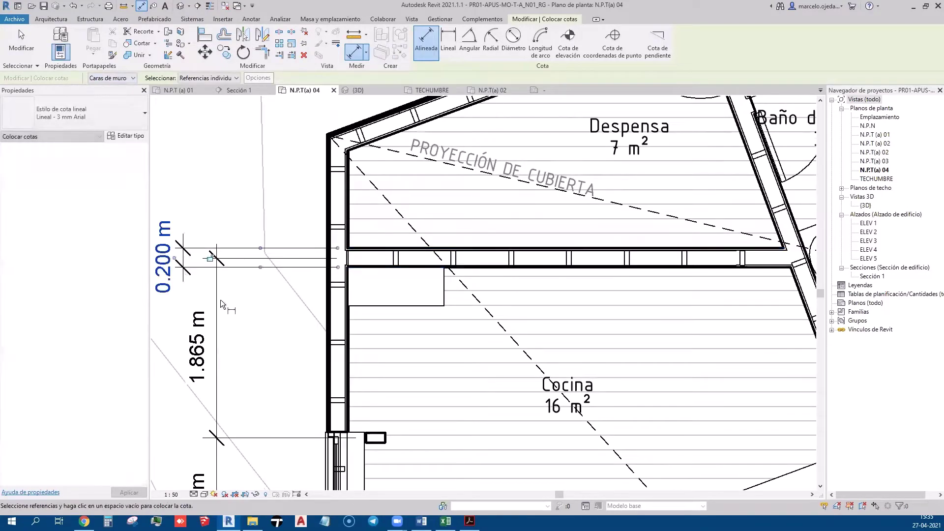
scroll(220, 304, down, 2)
middle_drag(220, 304, 408, 127)
scroll(409, 126, down, 2)
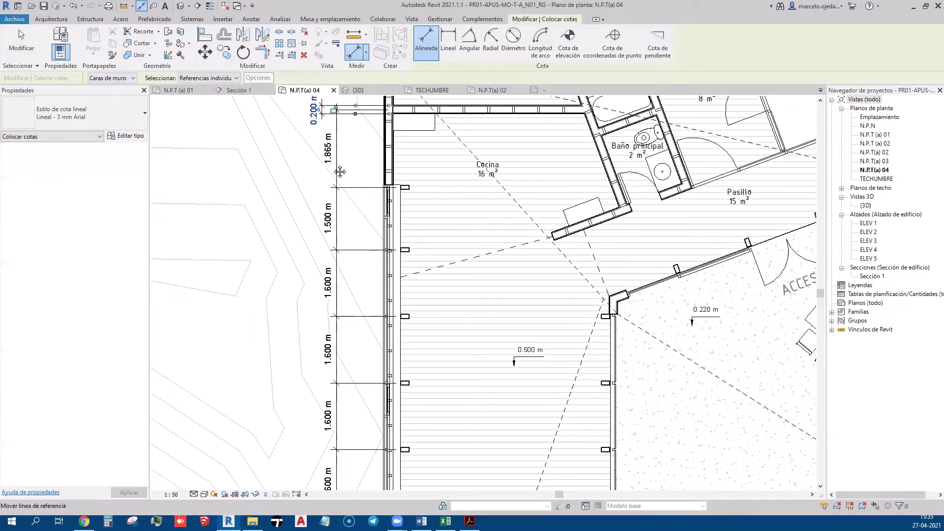
middle_drag(340, 171, 292, 257)
scroll(292, 256, up, 2)
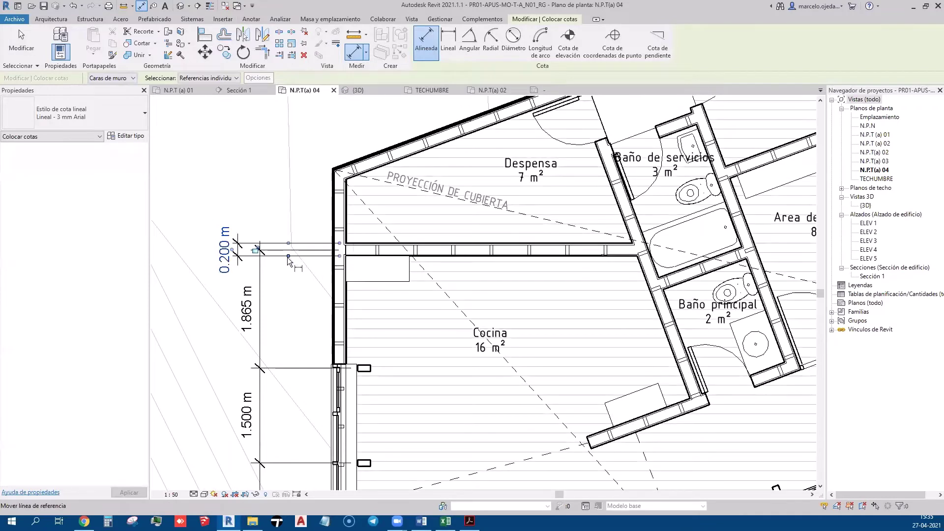
- Delete the trial 0.200 m dimension and restart aligned dimensioning with DI
key(Escape)
key(Escape)
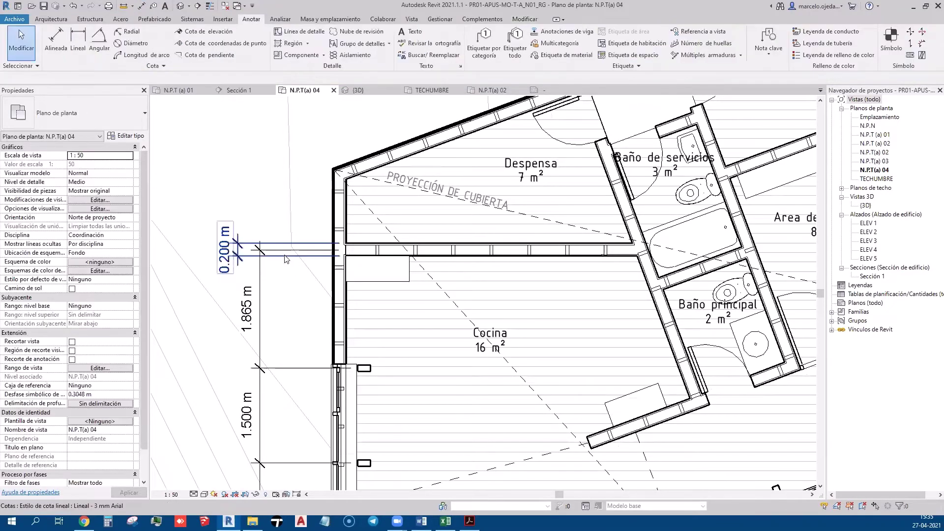
click(294, 256)
key(Delete)
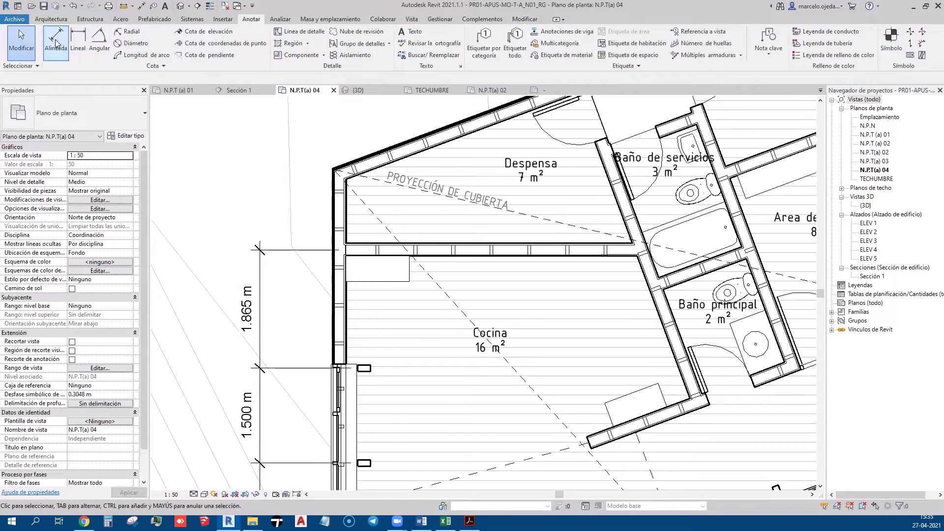
key(d)
key(i)
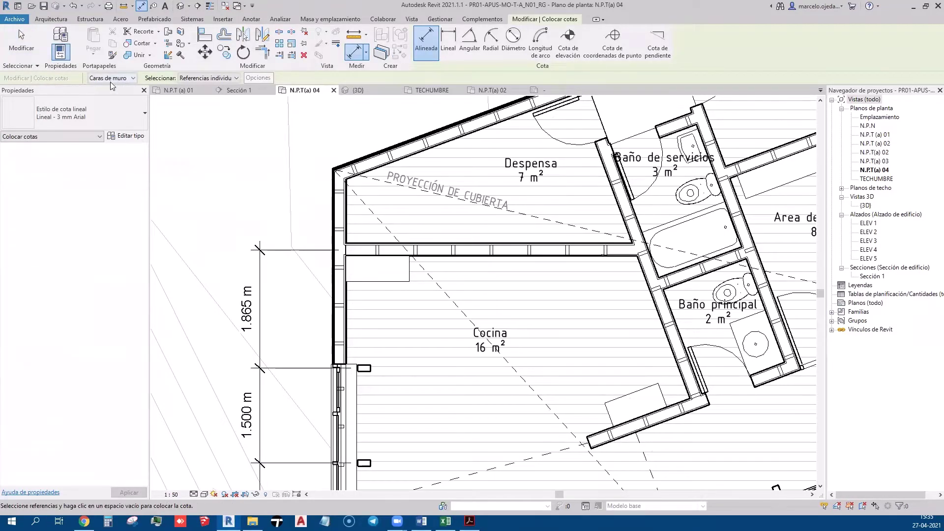
- Start the chain at the upper kitchen wall face and frame the Comedor–Living wing
scroll(276, 253, up, 2)
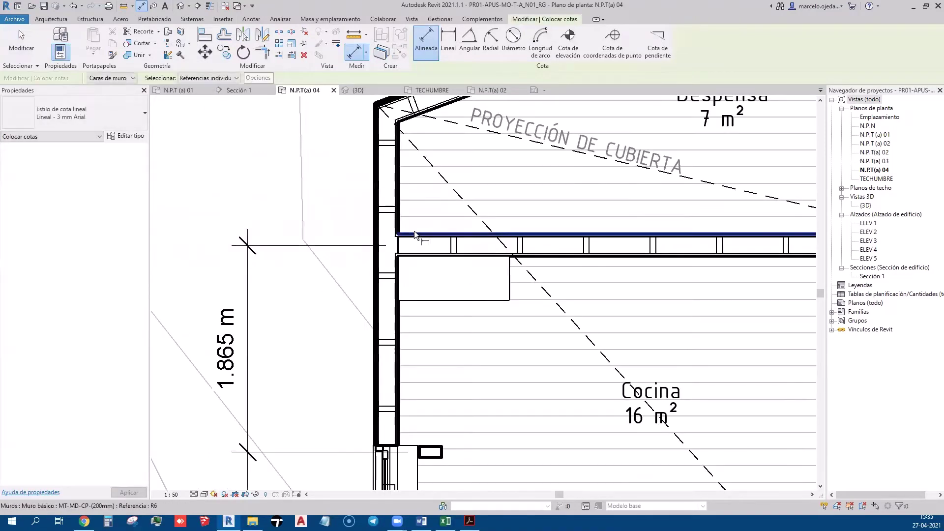
click(413, 231)
scroll(420, 259, down, 2)
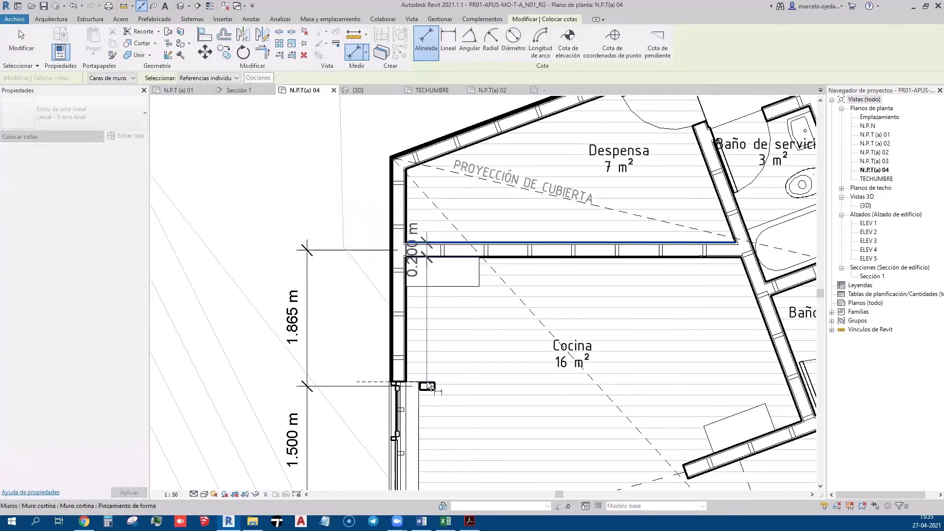
scroll(428, 386, up, 1)
scroll(410, 269, down, 2)
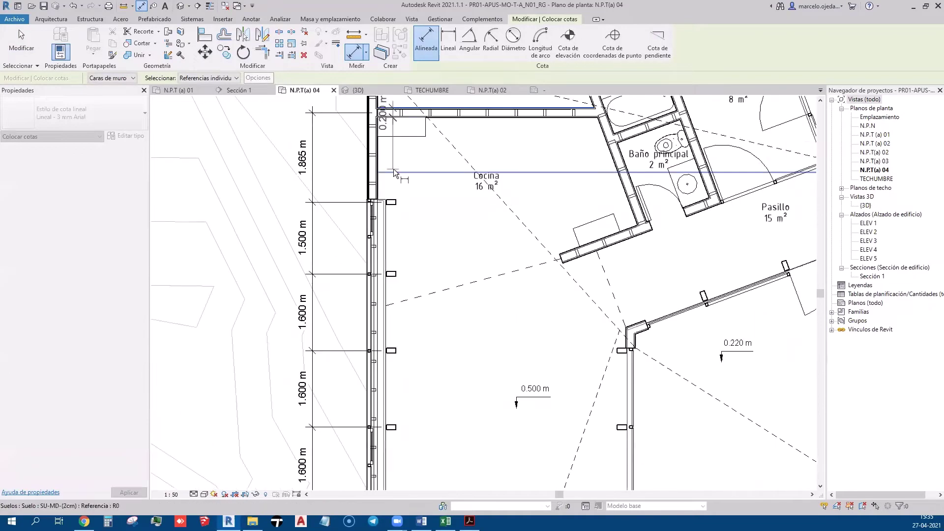
scroll(410, 269, down, 3)
middle_drag(409, 269, 435, 362)
scroll(434, 362, up, 2)
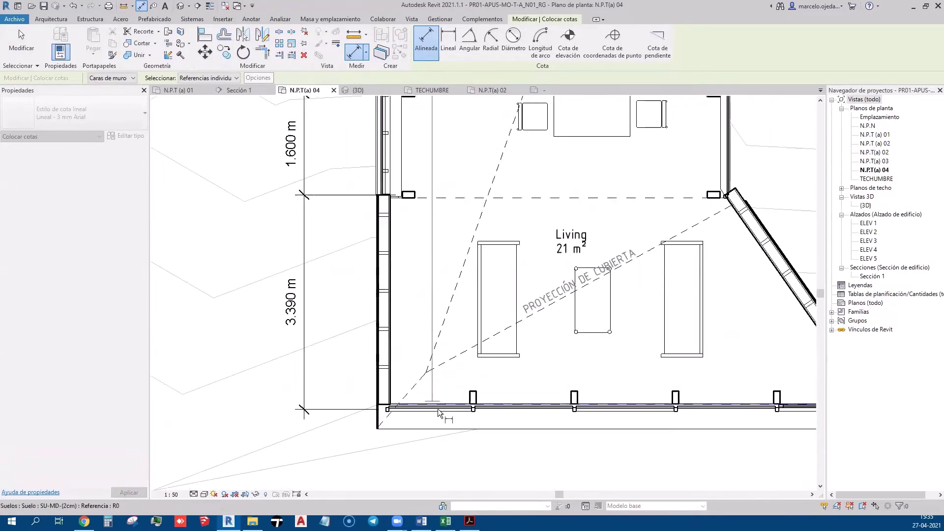
scroll(418, 366, up, 2)
scroll(388, 367, up, 2)
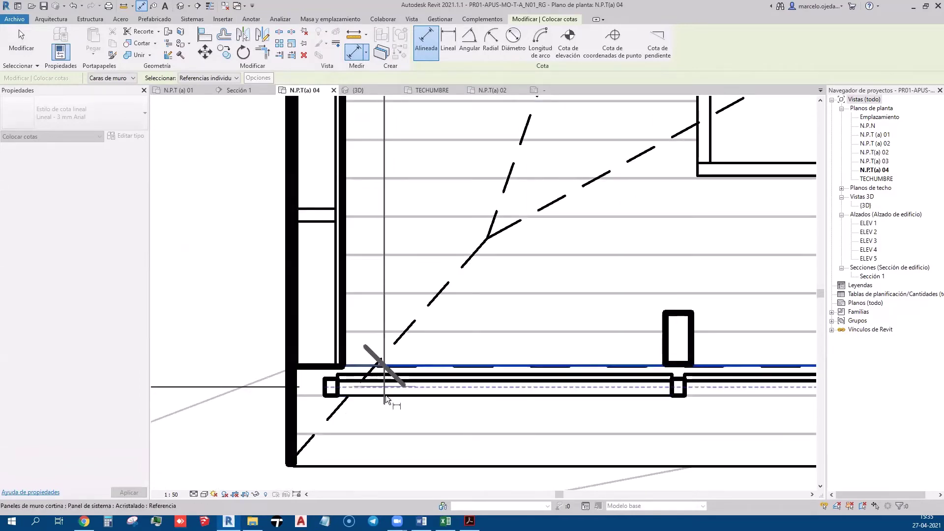
- Add the Living corner (0.116 m segment) and place the chain beside the west wall
click(386, 398)
scroll(386, 398, down, 3)
scroll(410, 264, down, 2)
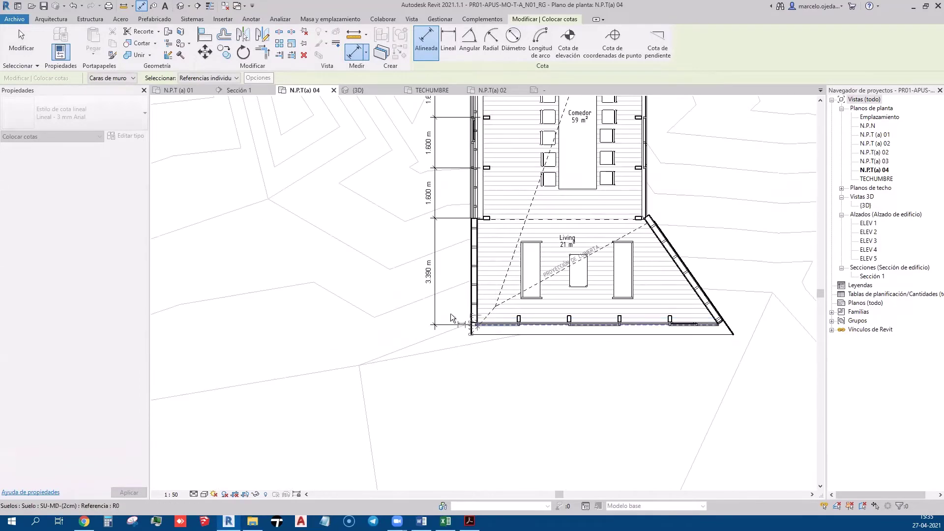
click(412, 251)
scroll(417, 243, down, 2)
scroll(425, 236, down, 1)
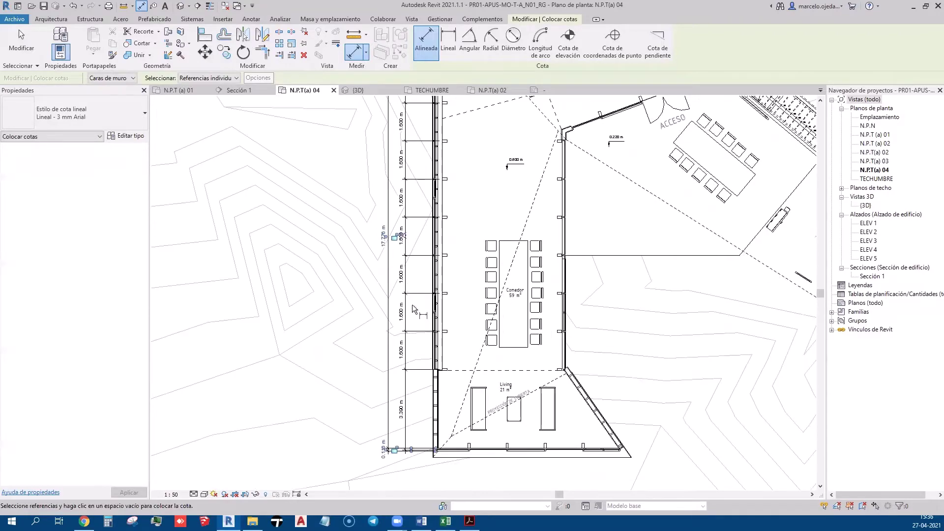
key(Escape)
key(Escape)
key(Escape)
middle_drag(426, 235, 354, 240)
scroll(355, 239, up, 2)
scroll(355, 239, up, 2)
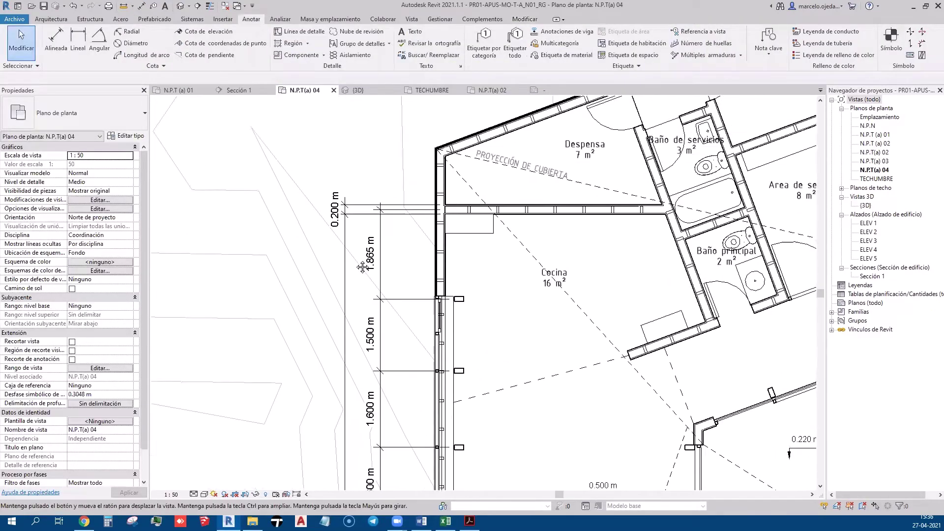
scroll(354, 239, up, 1)
scroll(355, 239, down, 2)
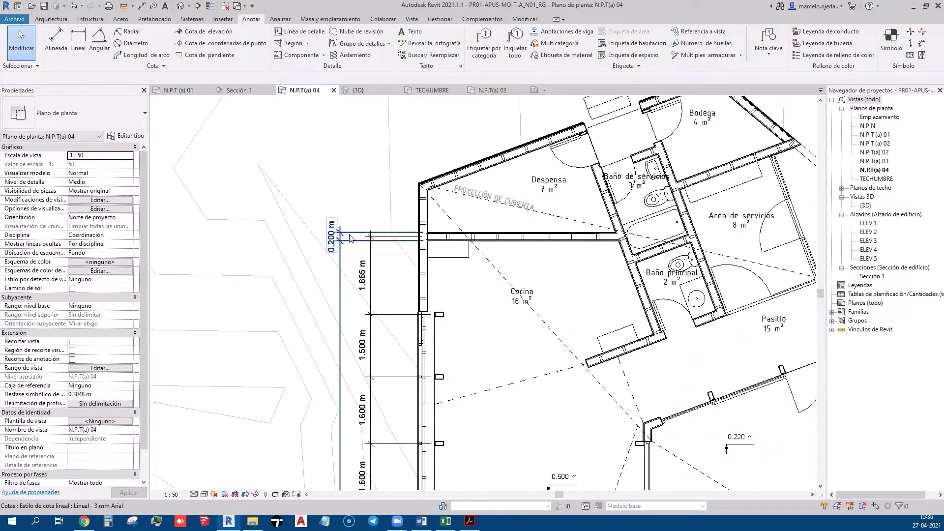
mouse_move(410, 285)
middle_down()
mouse_move(417, 292)
mouse_move(433, 123)
middle_up()
scroll(434, 276, up, 1)
scroll(434, 277, down, 2)
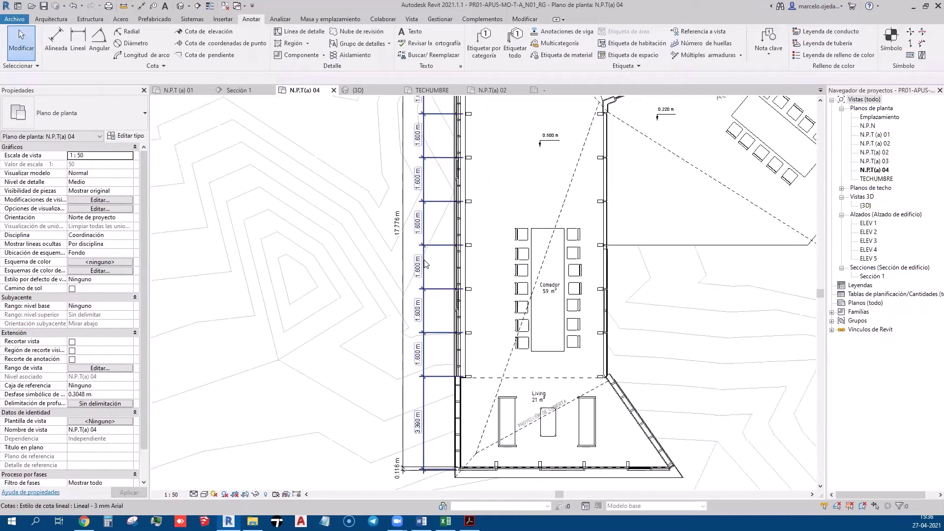
scroll(434, 276, down, 1)
scroll(434, 276, down, 2)
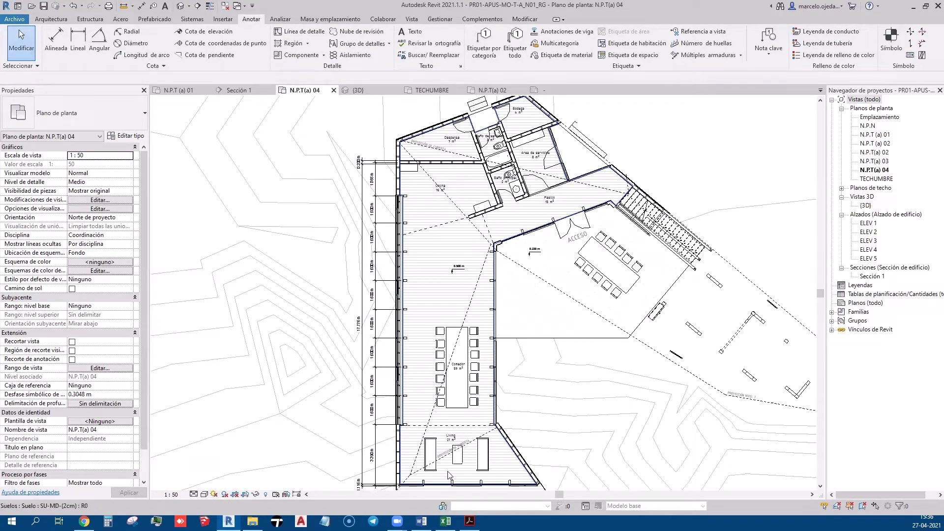
scroll(374, 348, up, 3)
scroll(375, 348, up, 3)
scroll(374, 347, down, 3)
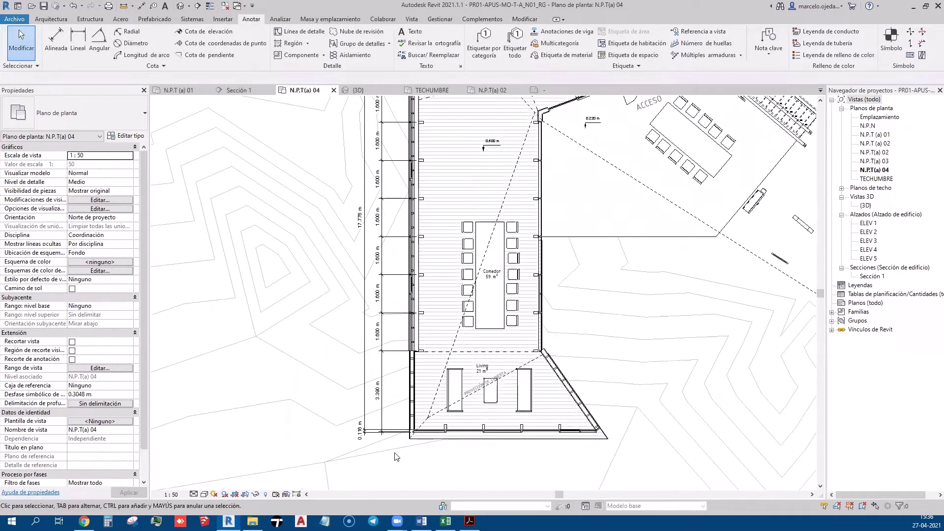
scroll(340, 423, up, 3)
scroll(340, 422, up, 2)
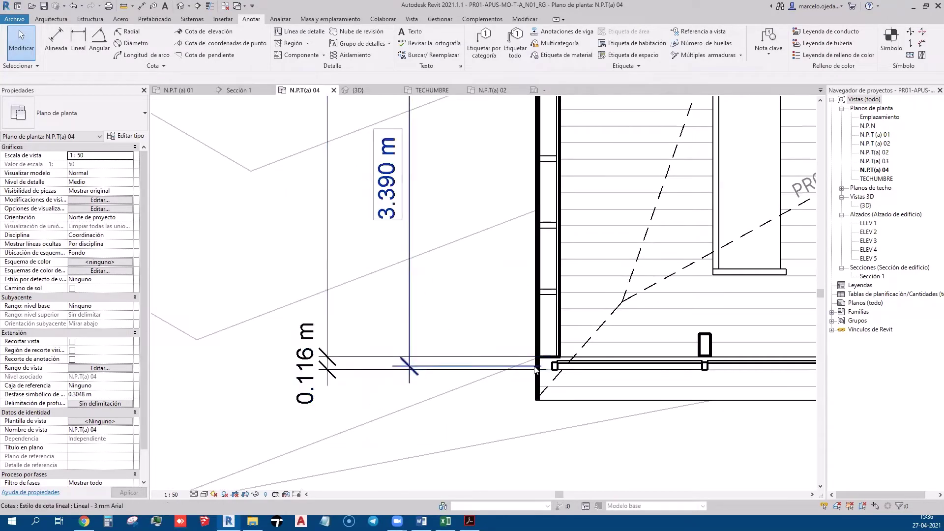
click(499, 362)
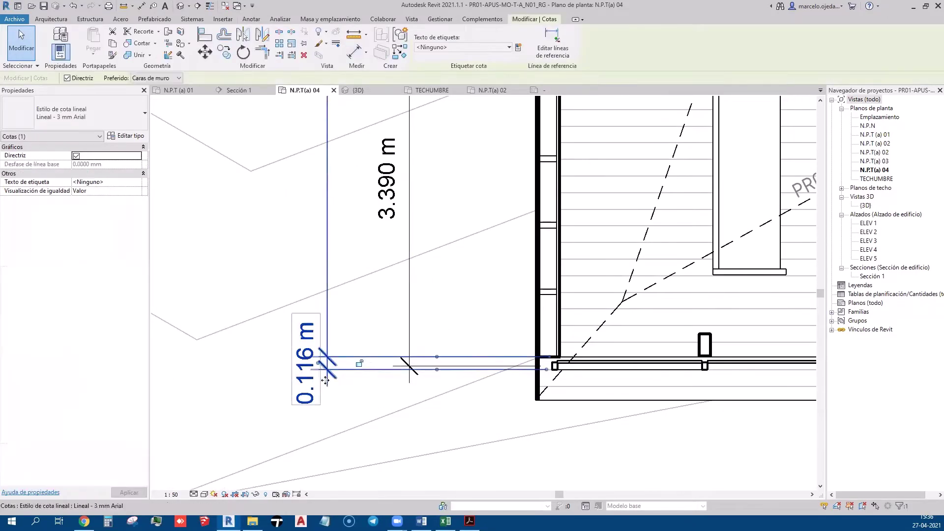
key(Escape)
click(320, 348)
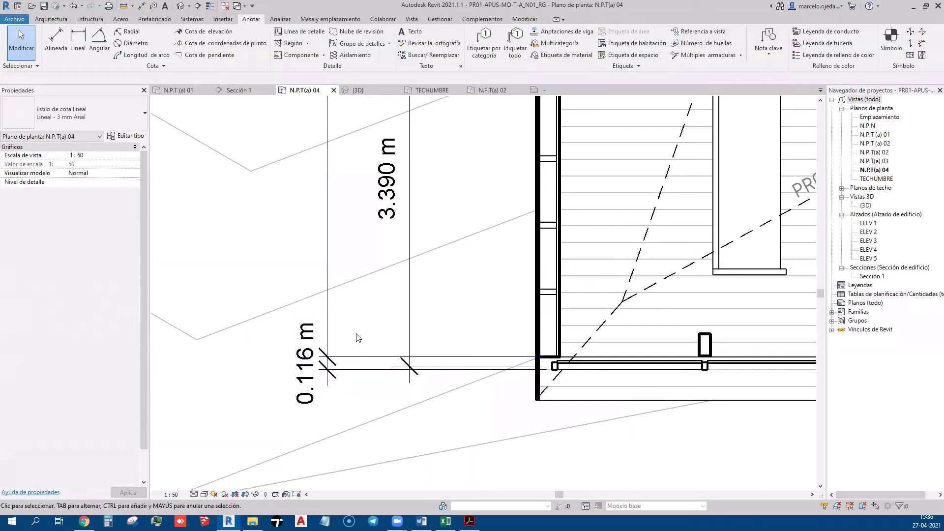
key(Escape)
scroll(354, 345, down, 3)
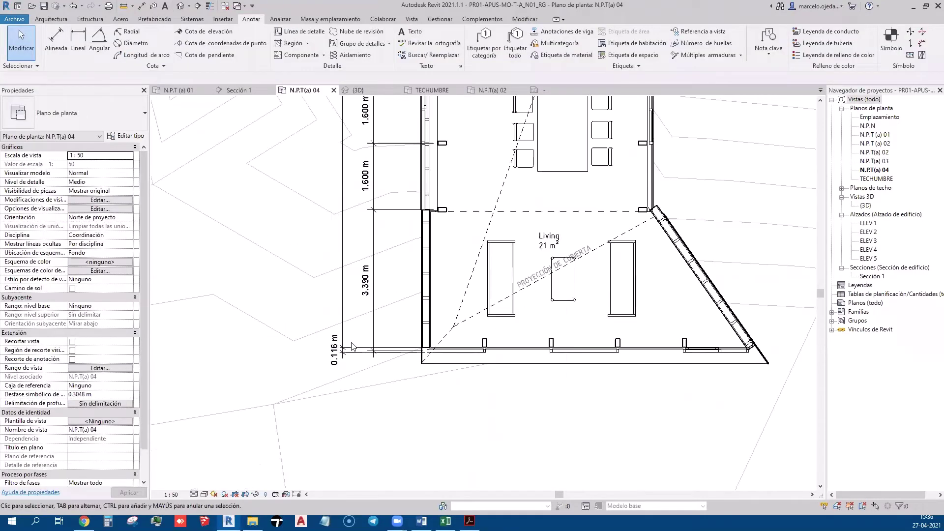
scroll(425, 457, down, 3)
scroll(426, 458, down, 2)
scroll(379, 265, up, 2)
scroll(379, 265, up, 1)
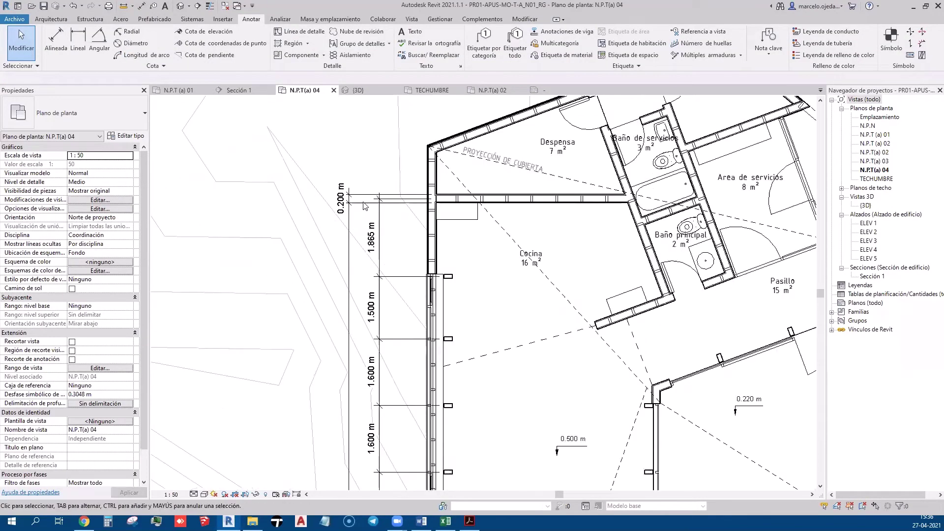
scroll(388, 261, up, 2)
scroll(398, 258, up, 1)
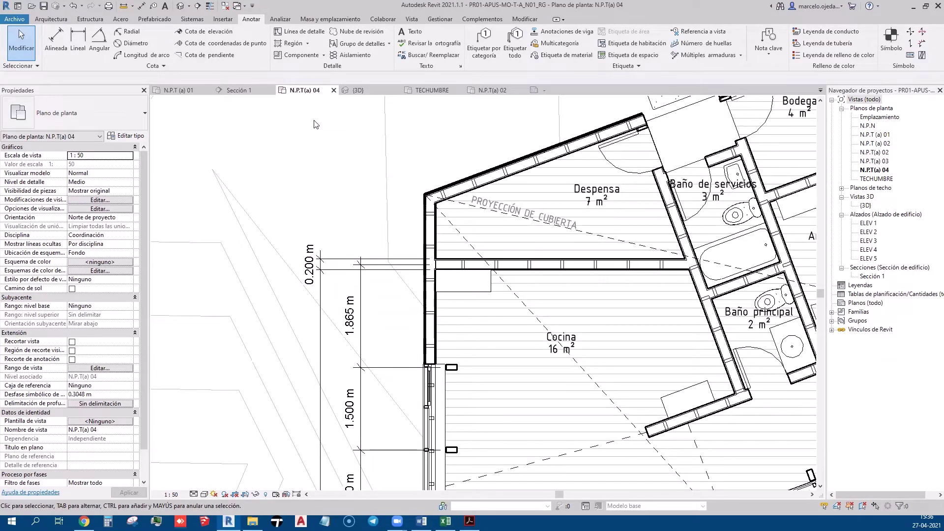
middle_drag(315, 124, 313, 141)
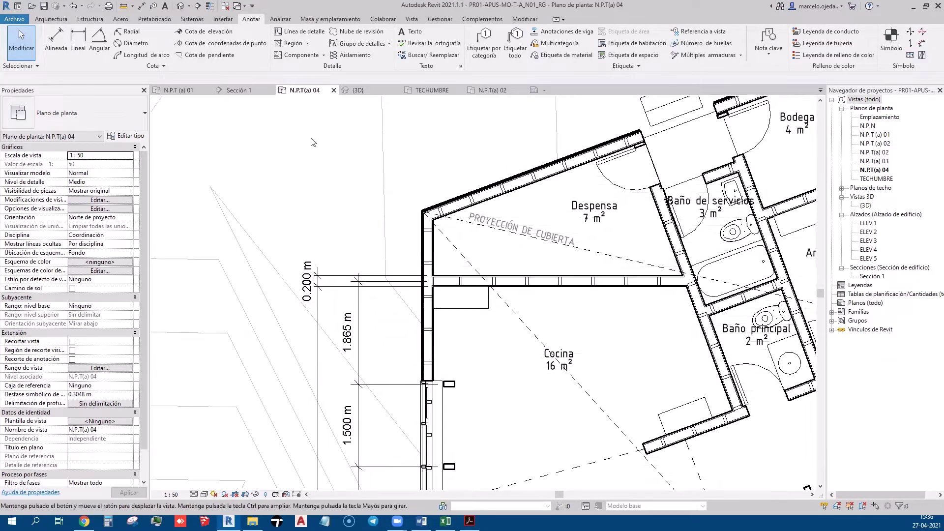
- Place a 3.077 m dimension from the Despensa corner down beside Cocina, then select it
click(82, 52)
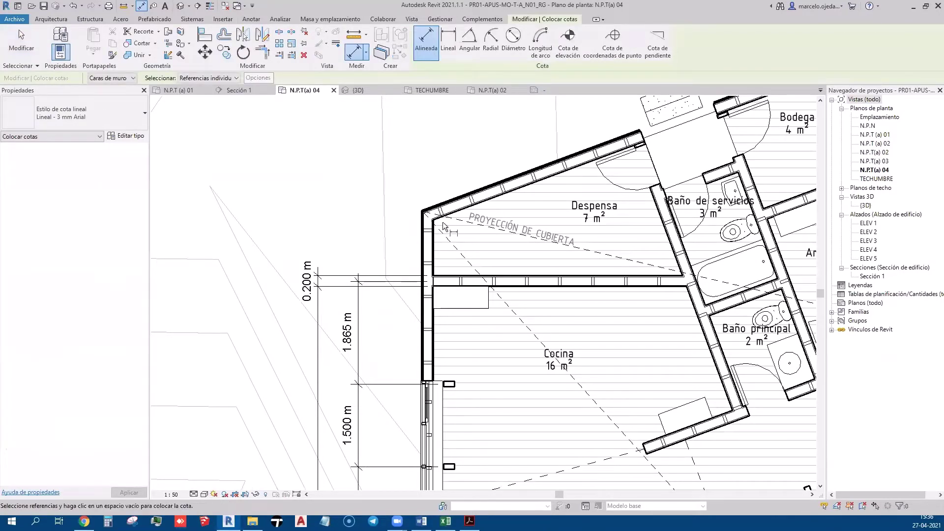
scroll(443, 225, up, 2)
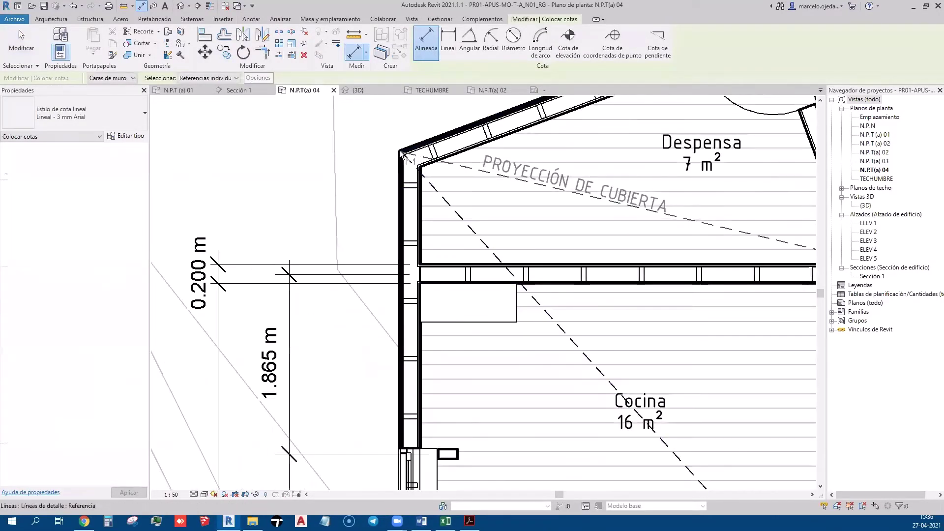
scroll(342, 157, down, 1)
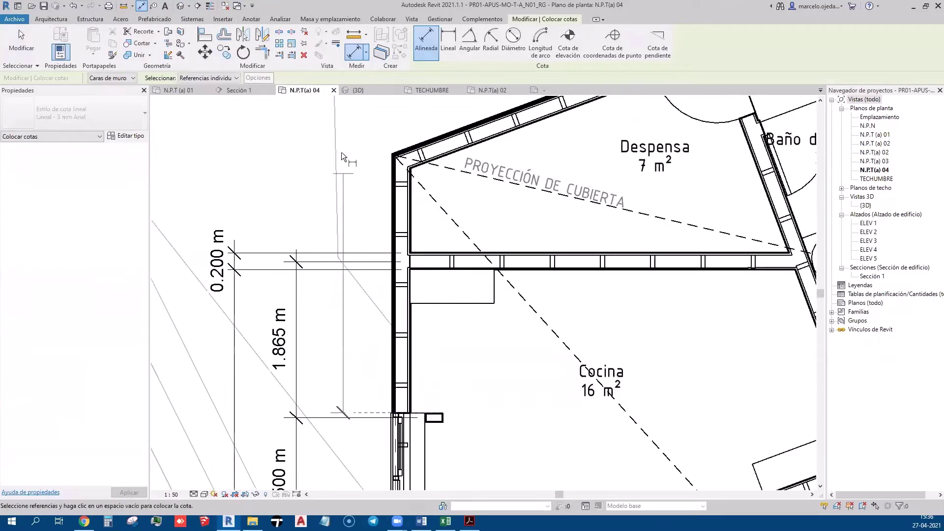
scroll(342, 157, down, 4)
scroll(344, 159, up, 2)
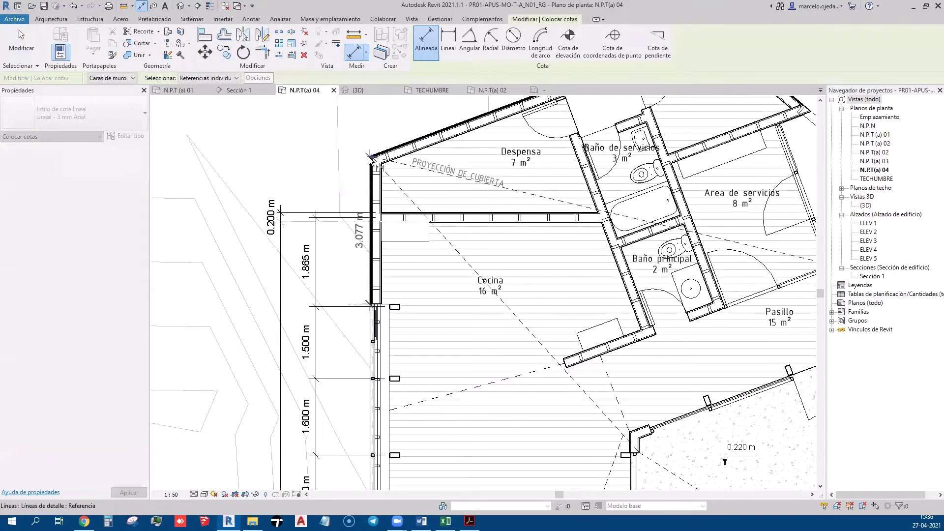
scroll(369, 156, down, 2)
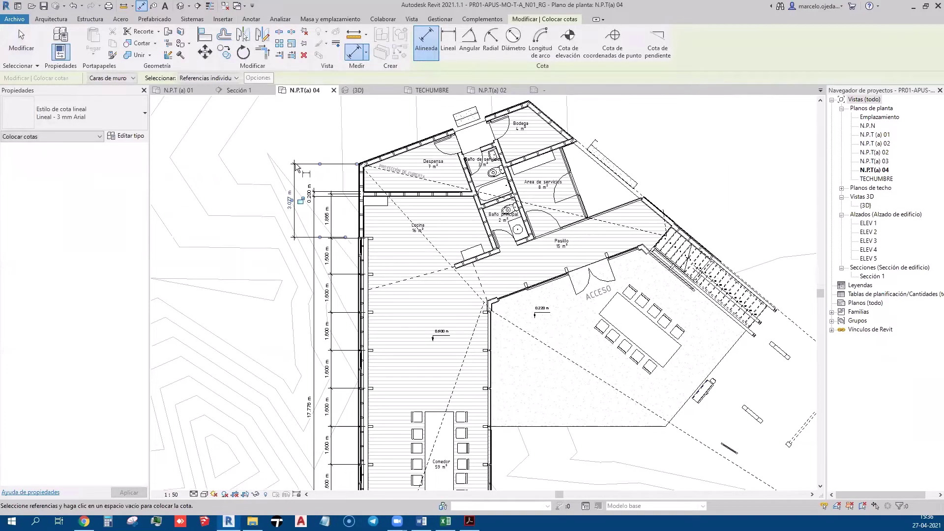
scroll(295, 167, up, 2)
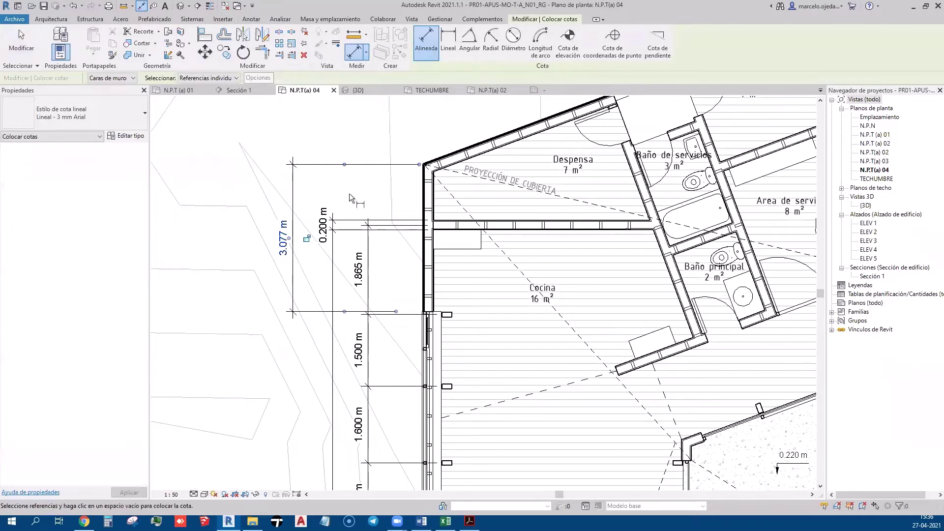
key(Escape)
key(Escape)
click(312, 165)
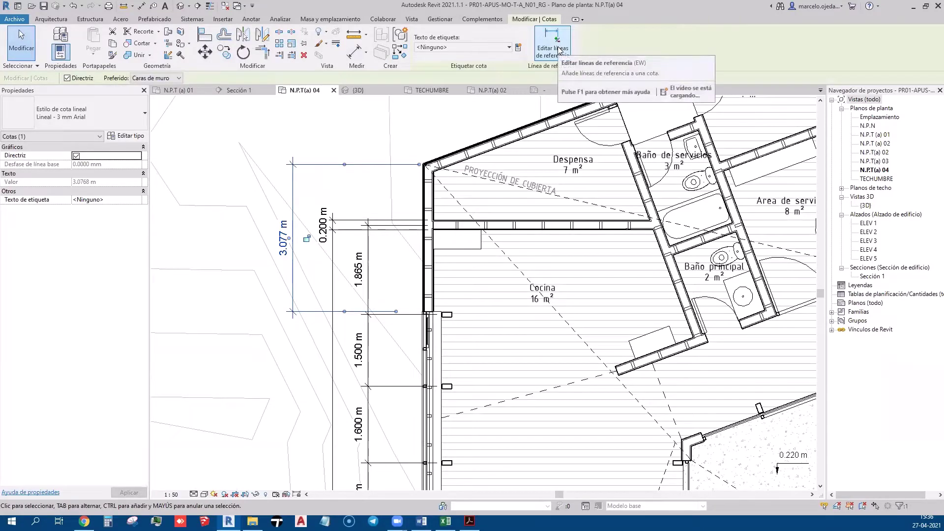
- Place a 3.700 m dimension on the Living's west wall, outside the 3.390 and 0.116 m dimensions
key(Escape)
scroll(337, 358, down, 3)
scroll(390, 154, up, 2)
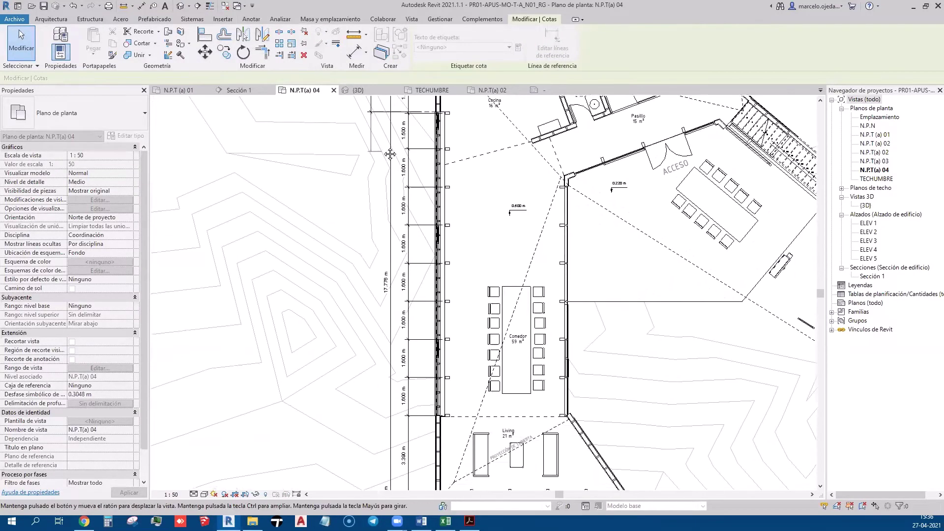
scroll(389, 154, down, 2)
scroll(395, 346, up, 4)
scroll(445, 316, up, 2)
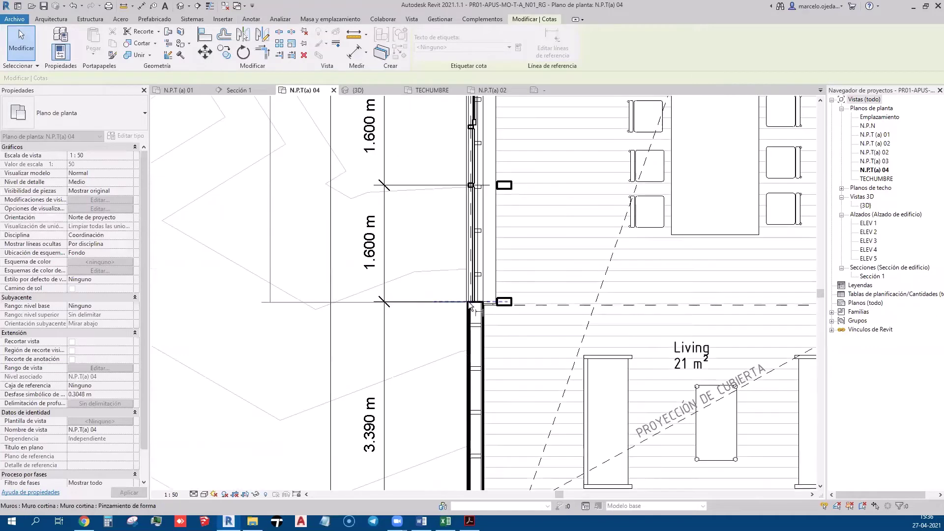
mouse_move(459, 308)
middle_down()
mouse_move(429, 221)
mouse_move(438, 141)
middle_up()
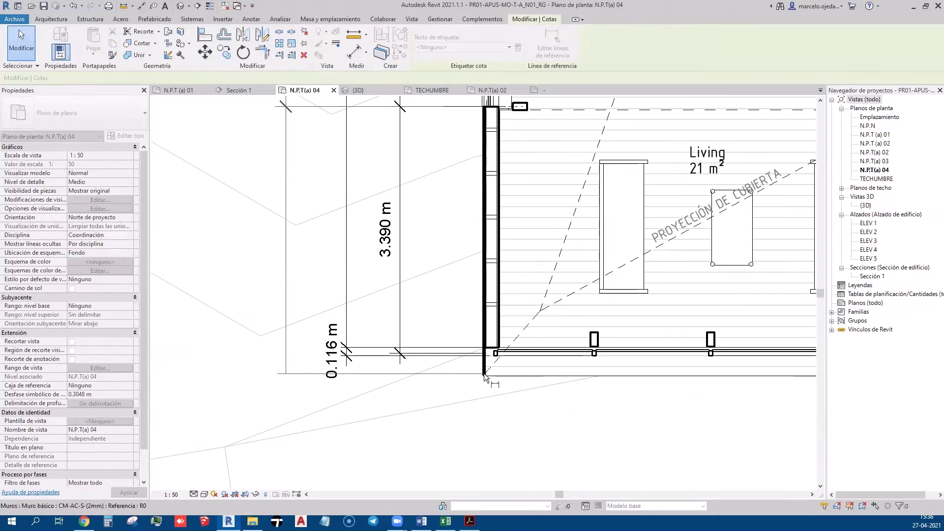
click(488, 382)
click(431, 400)
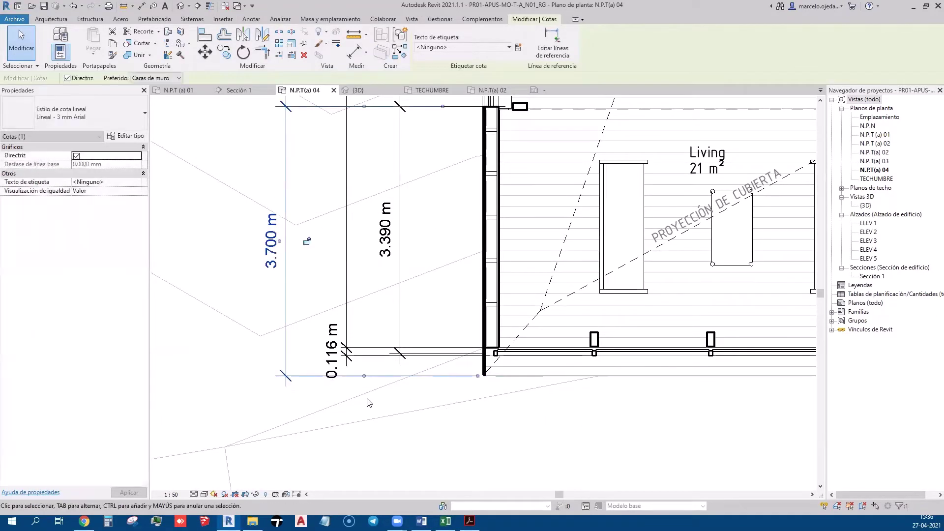
scroll(393, 413, down, 3)
scroll(399, 305, up, 1)
key(Escape)
- Select the 3.077 m dimension beside the Cocina area
scroll(398, 305, down, 2)
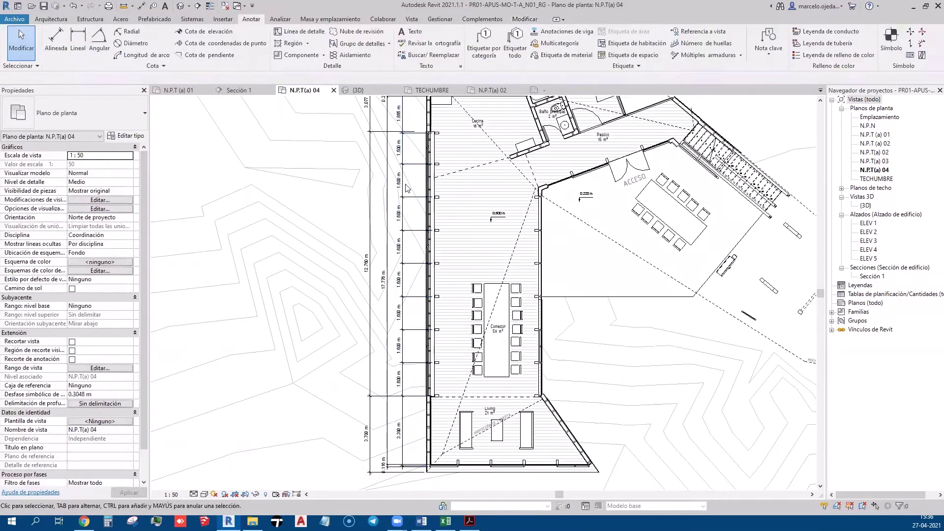
middle_drag(388, 148, 384, 256)
scroll(380, 165, up, 2)
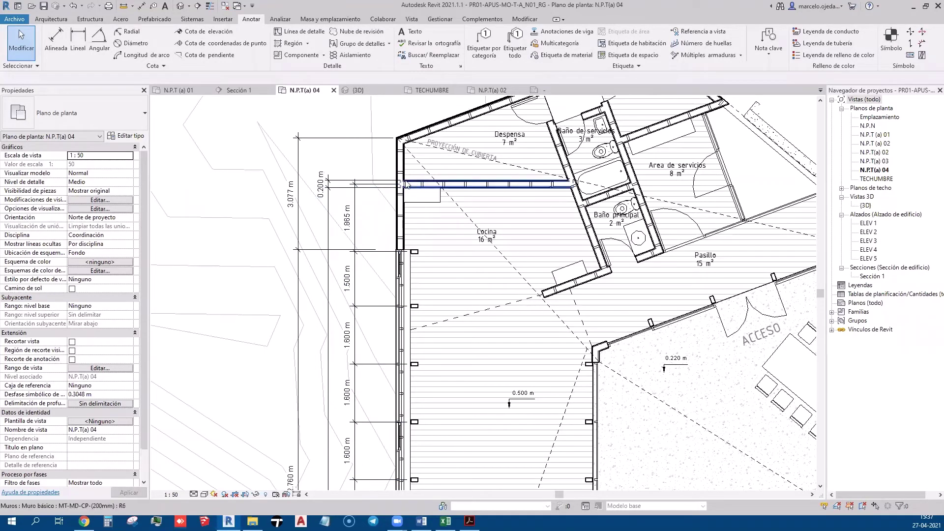
click(300, 202)
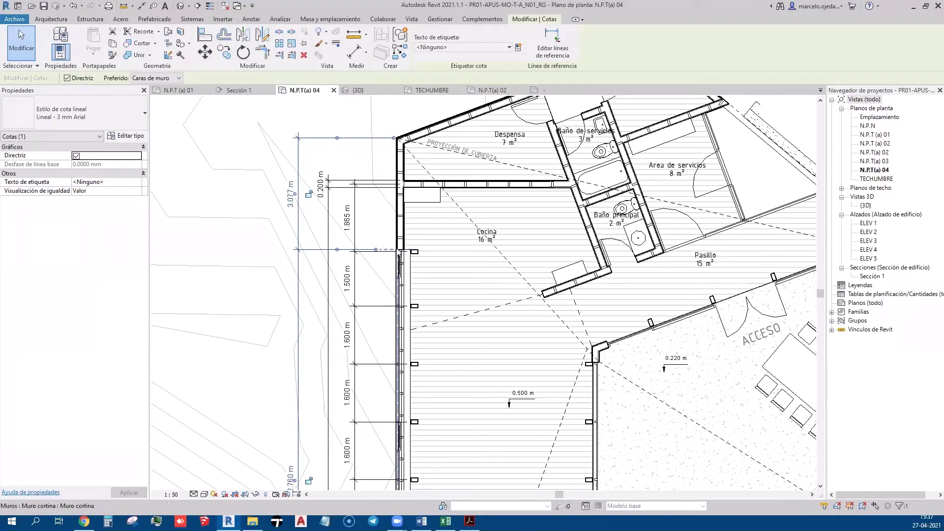
scroll(339, 269, down, 2)
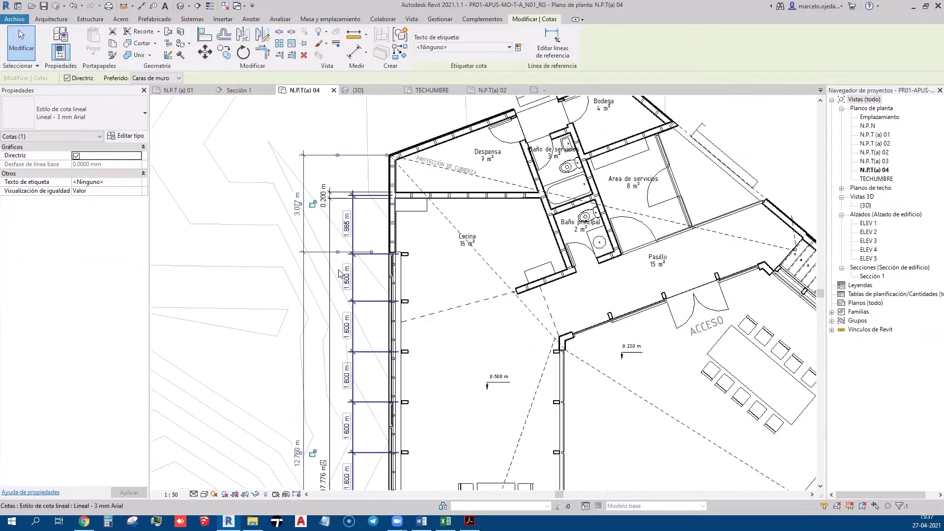
click(18, 29)
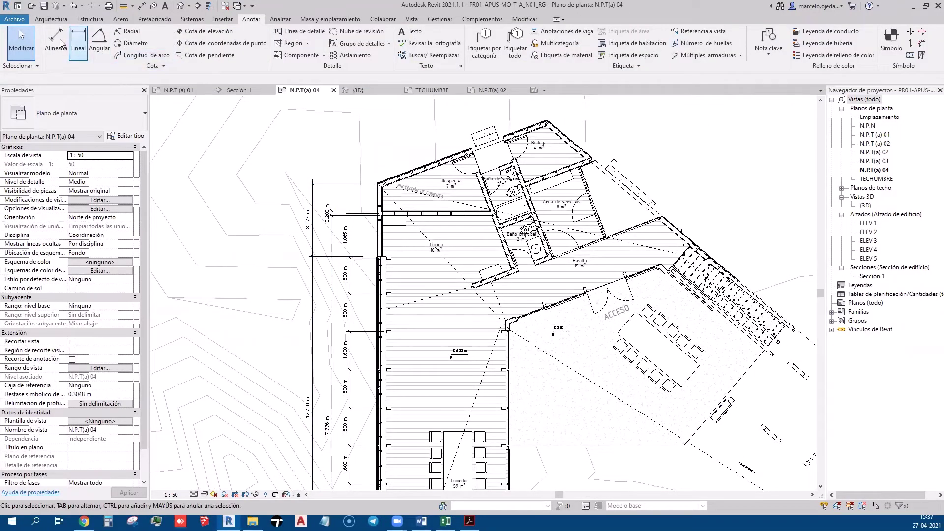
- Begin an aligned dimension, then cancel it while reviewing the Despensa area
click(18, 30)
scroll(315, 165, up, 2)
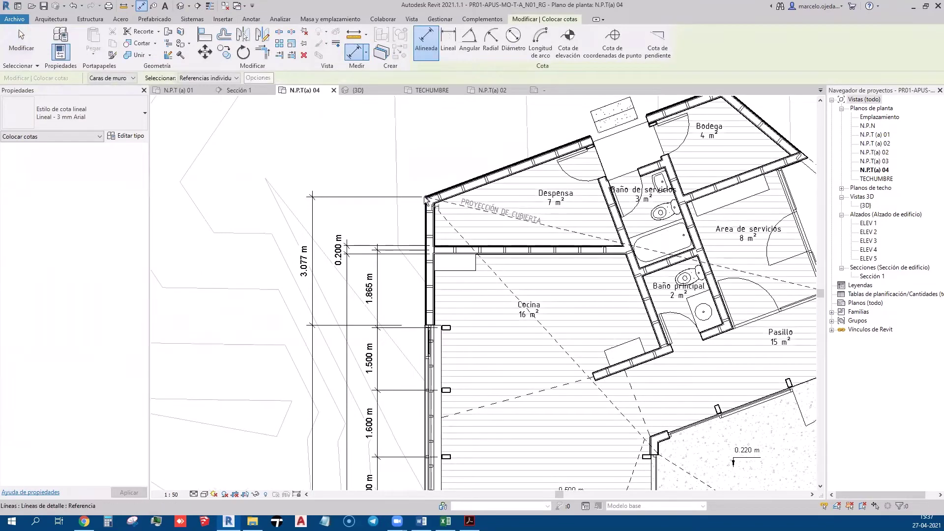
scroll(425, 199, down, 2)
scroll(387, 347, up, 3)
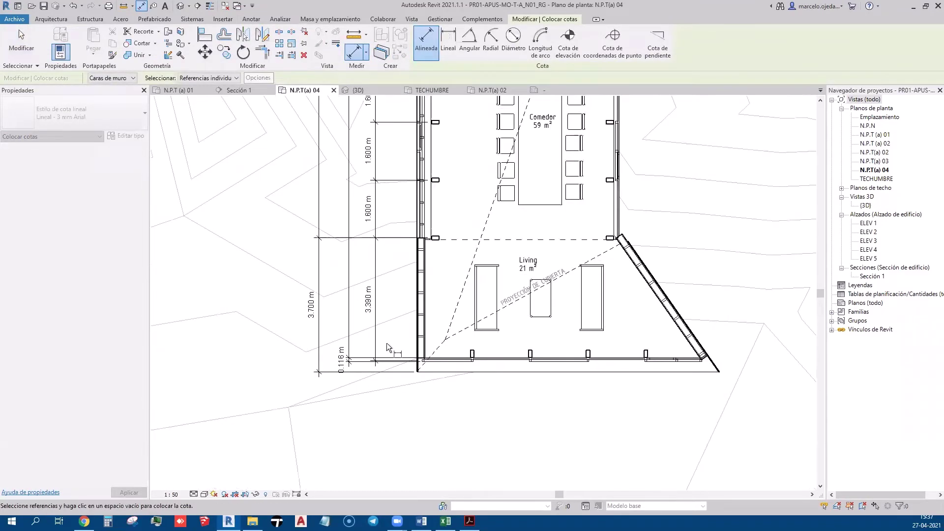
scroll(387, 347, up, 2)
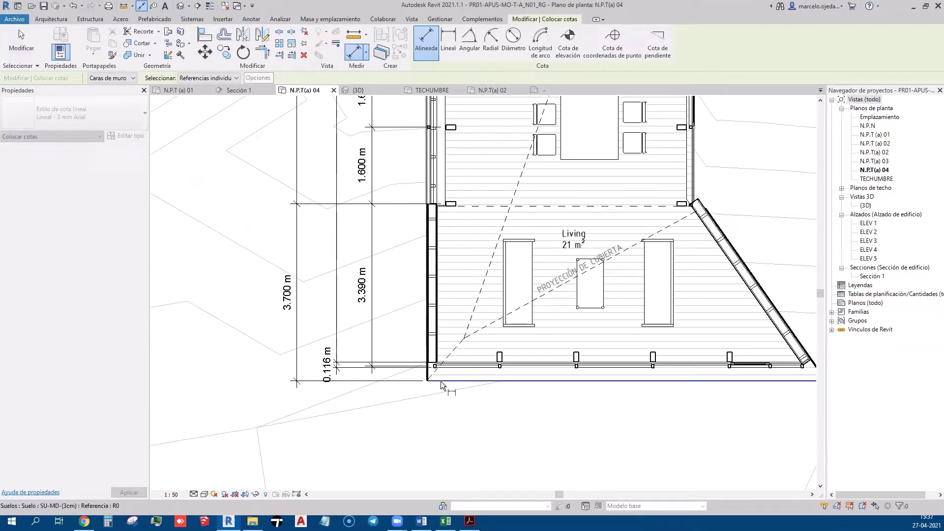
scroll(315, 350, down, 2)
scroll(310, 164, down, 2)
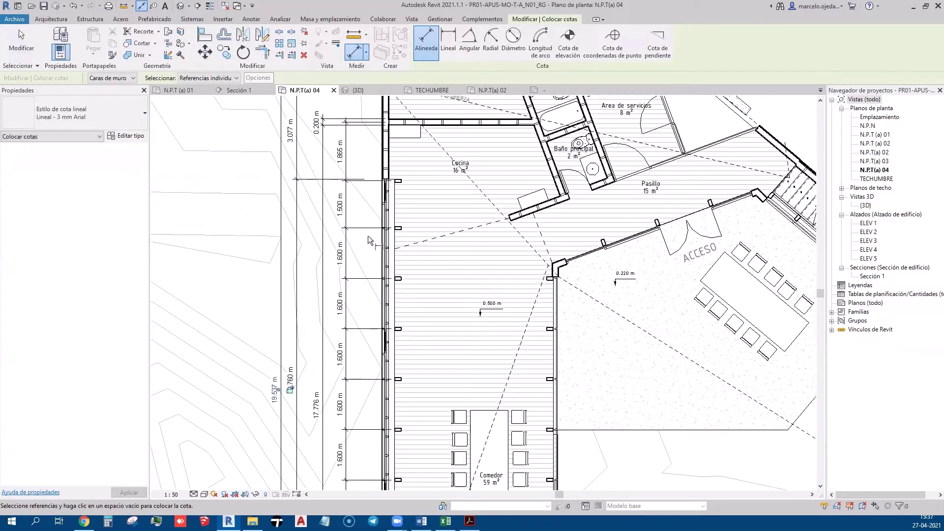
scroll(303, 294, up, 2)
scroll(303, 293, up, 2)
key(Escape)
key(Escape)
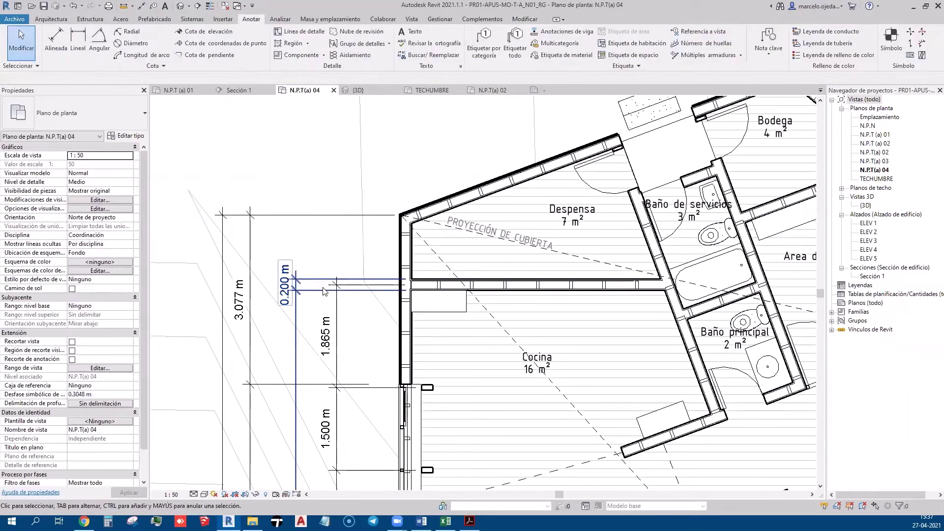
- Add a witness line at the top wall corner to the 0.200 m dimension, creating a 1.167 m segment
click(303, 293)
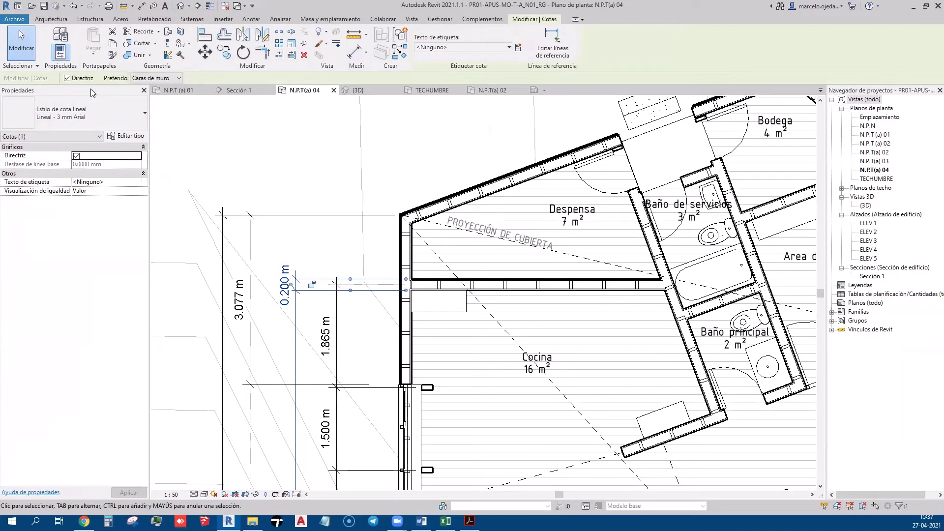
click(543, 54)
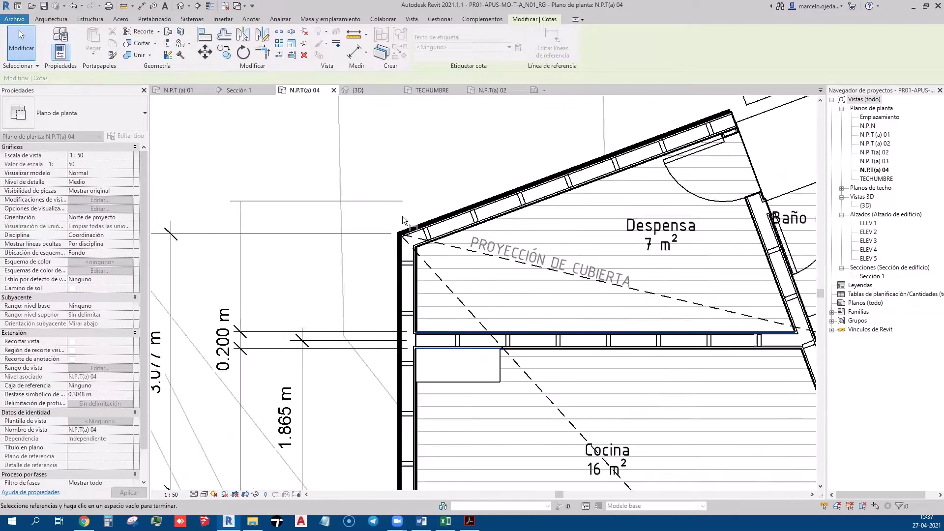
scroll(402, 216, up, 3)
scroll(400, 243, up, 2)
click(400, 243)
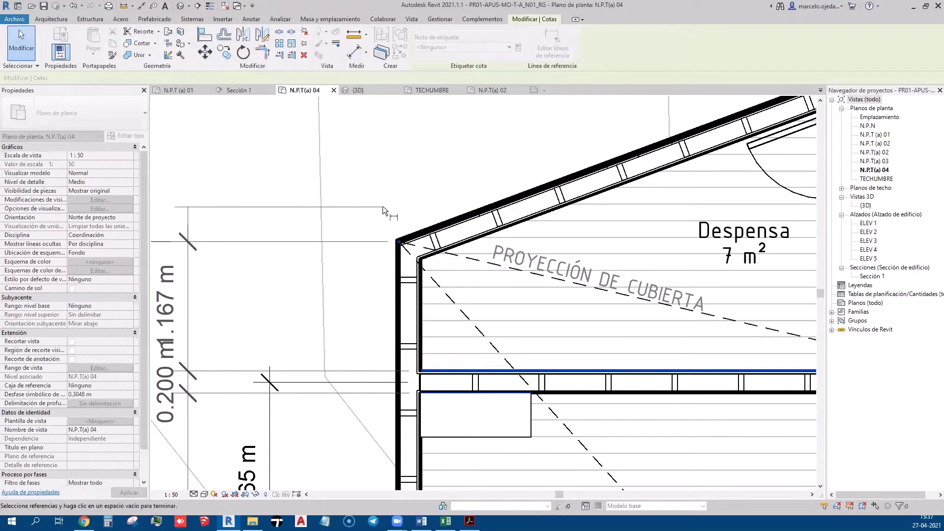
click(384, 190)
scroll(386, 194, down, 2)
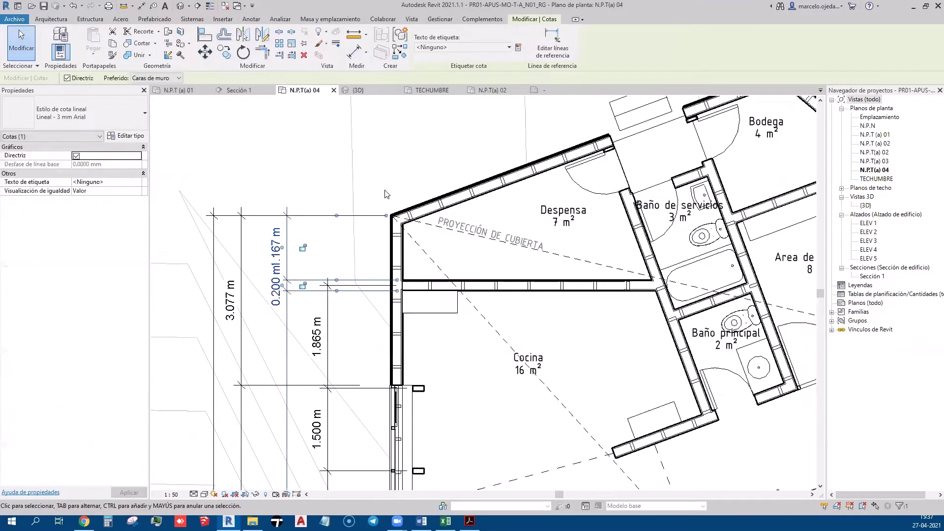
key(Escape)
- Inspect the 1.865 m dimension chain, then clear the selection
click(328, 312)
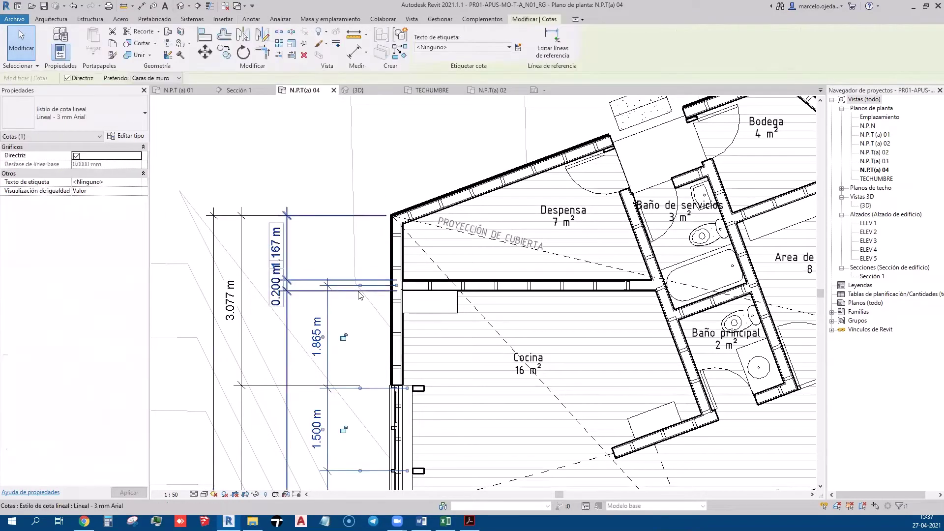
scroll(397, 281, up, 2)
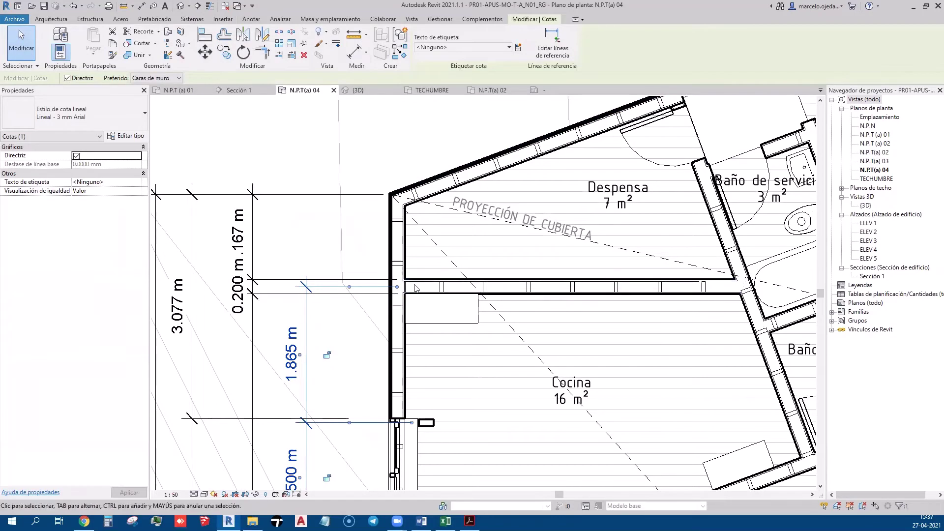
scroll(452, 188, down, 2)
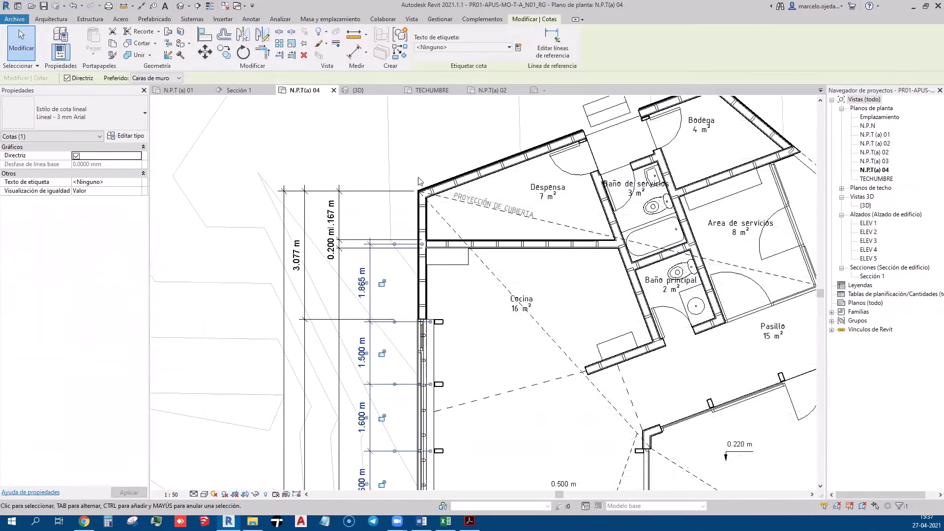
key(Escape)
scroll(431, 228, up, 2)
scroll(413, 216, down, 2)
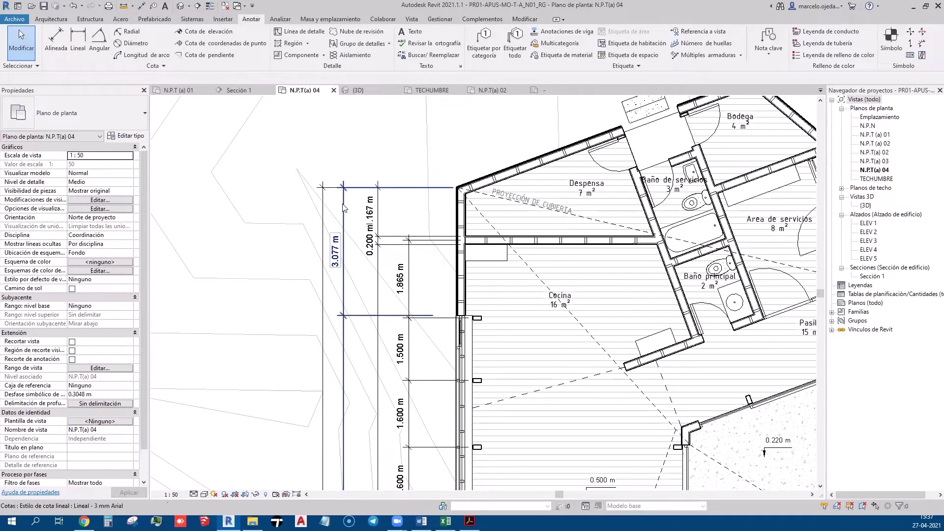
click(453, 191)
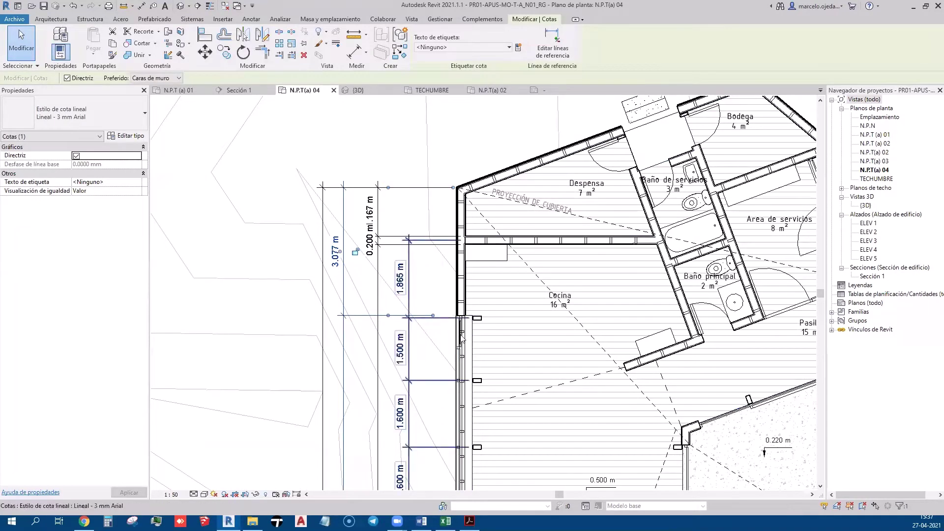
key(Escape)
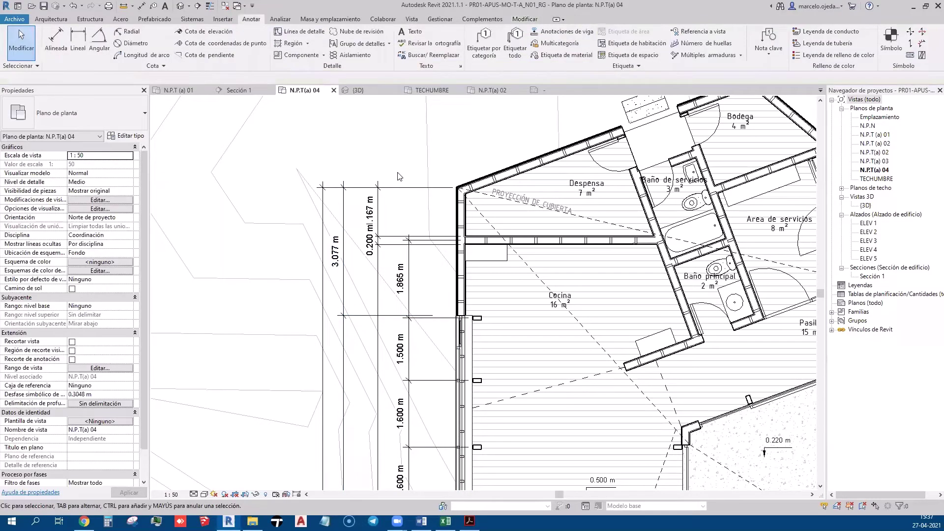
scroll(433, 276, down, 3)
middle_drag(456, 304, 444, 288)
scroll(444, 289, down, 1)
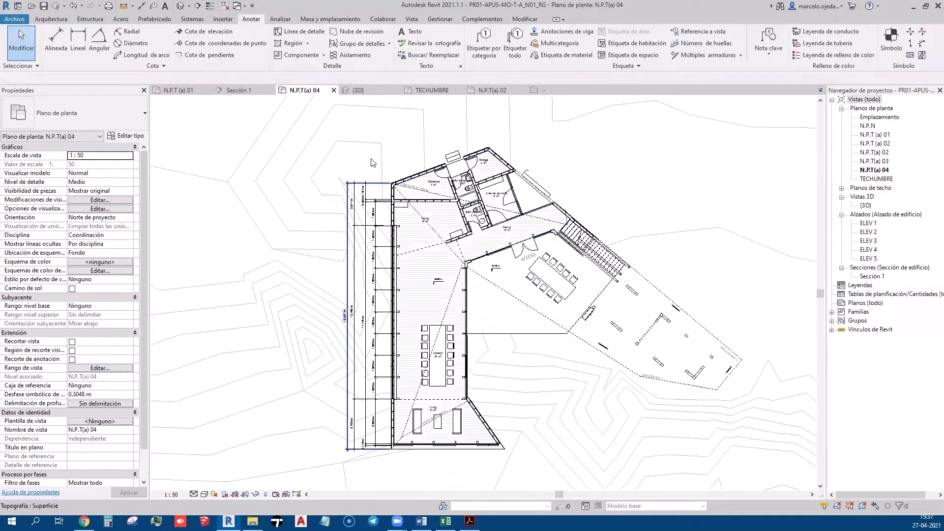
scroll(375, 185, up, 2)
scroll(374, 185, up, 2)
middle_drag(518, 157, 481, 256)
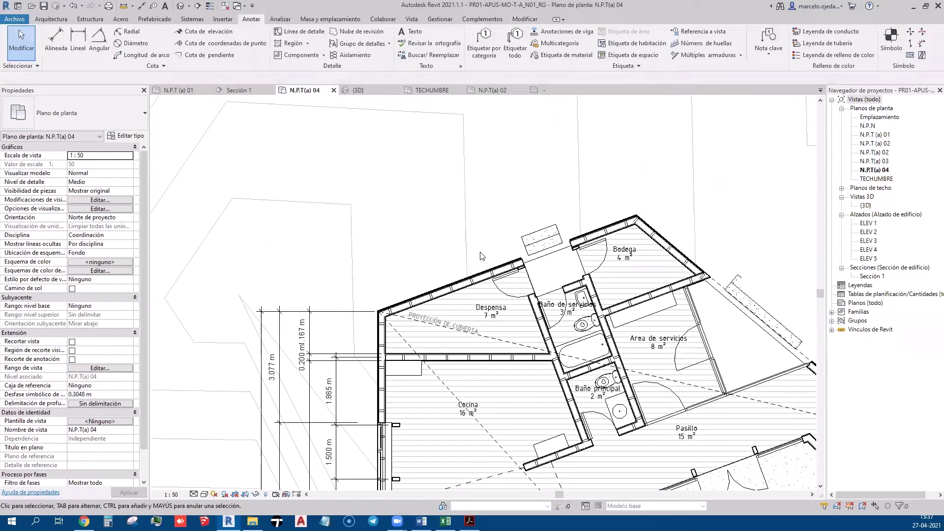
middle_drag(384, 240, 406, 176)
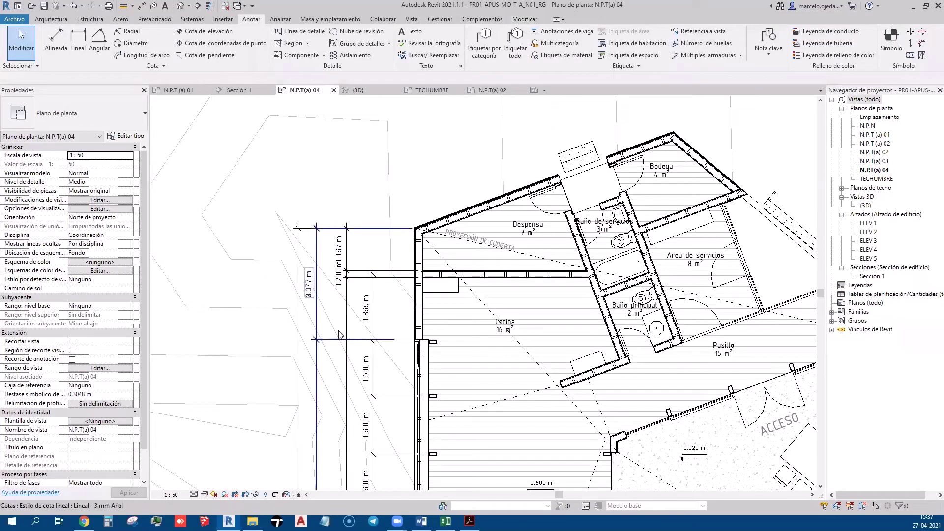
scroll(358, 407, up, 2)
middle_drag(401, 261, 396, 299)
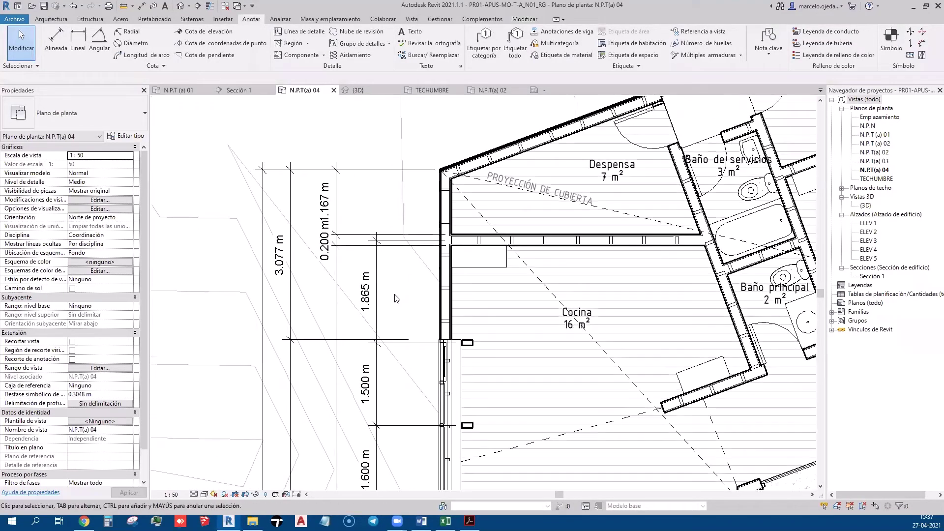
click(395, 296)
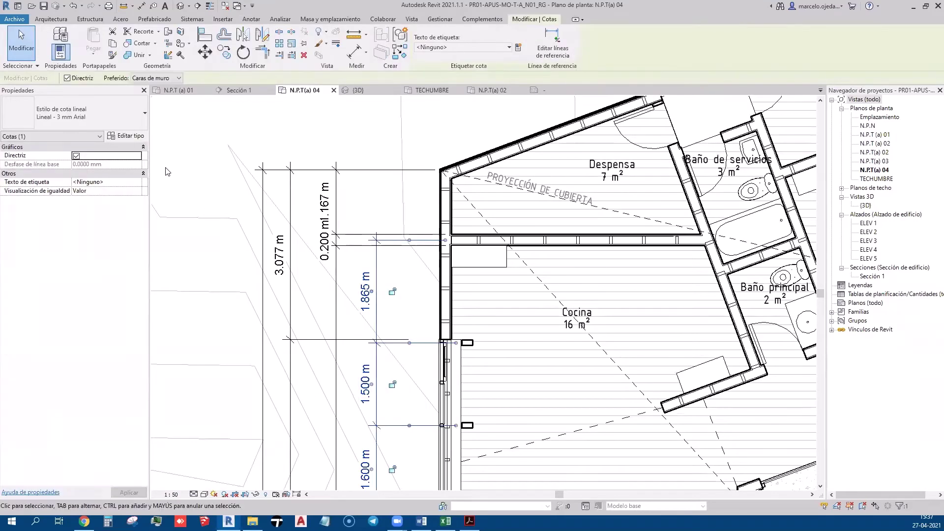
click(122, 125)
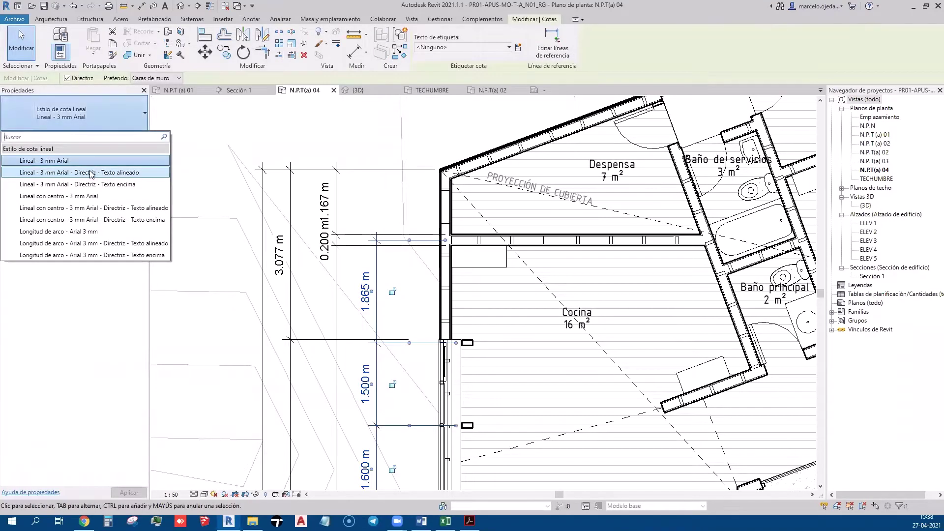
click(91, 173)
click(98, 118)
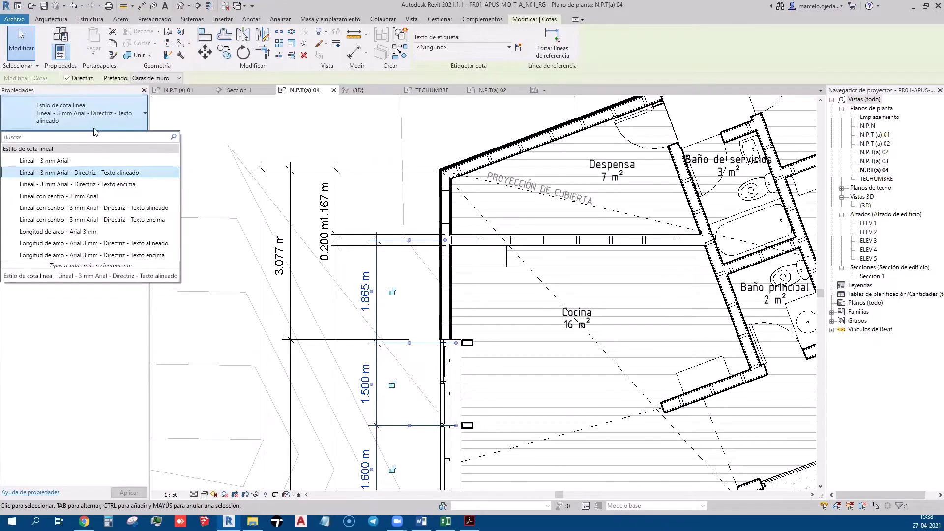
click(104, 196)
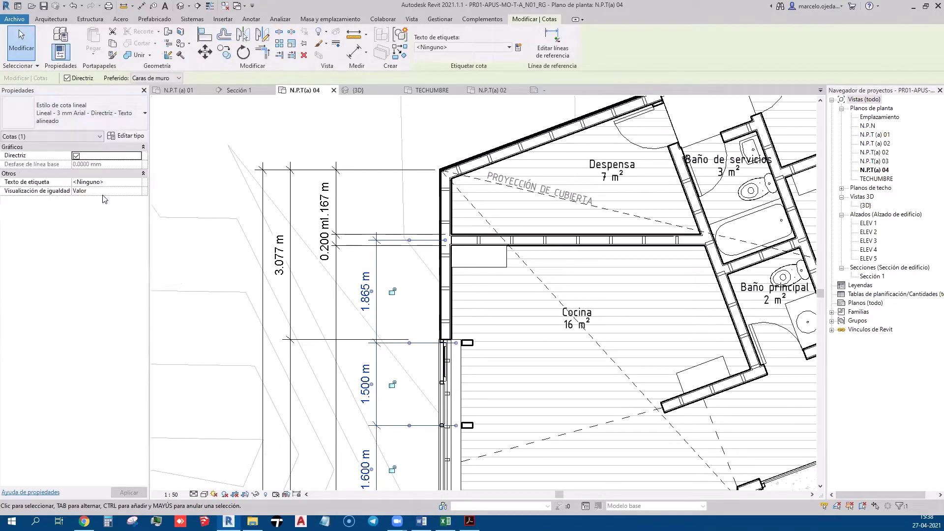
click(94, 117)
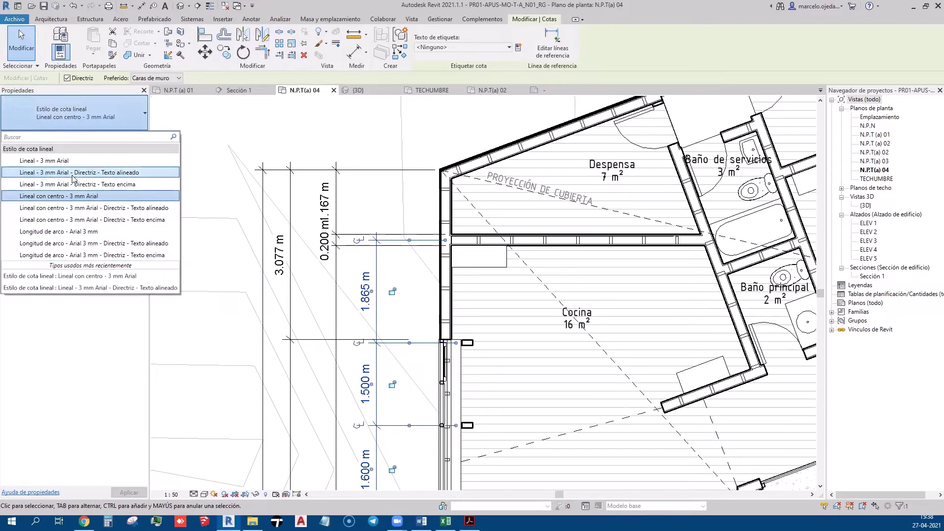
click(83, 173)
click(94, 117)
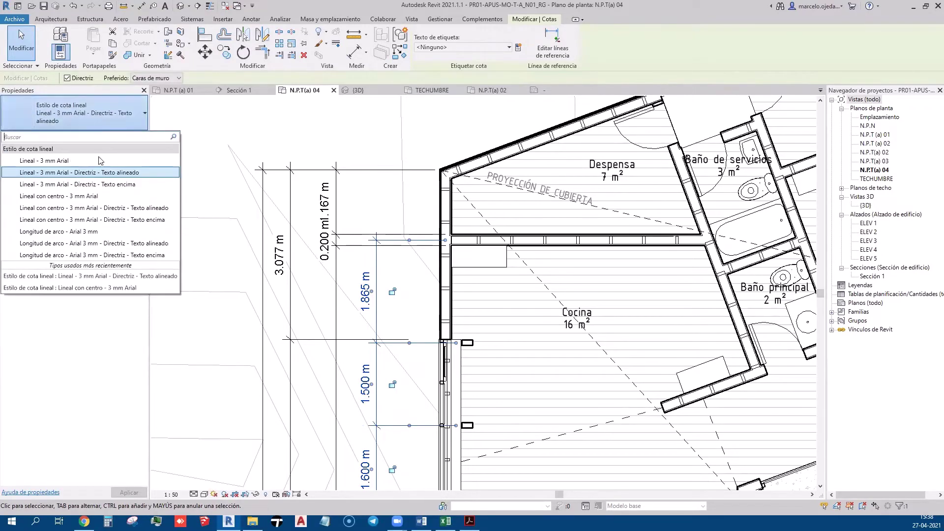
click(100, 196)
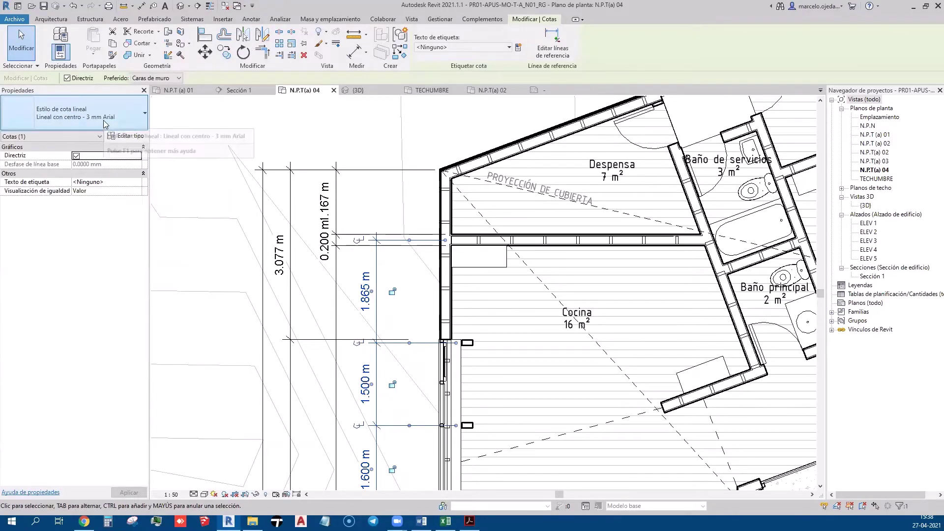
scroll(235, 252, up, 2)
scroll(281, 236, down, 3)
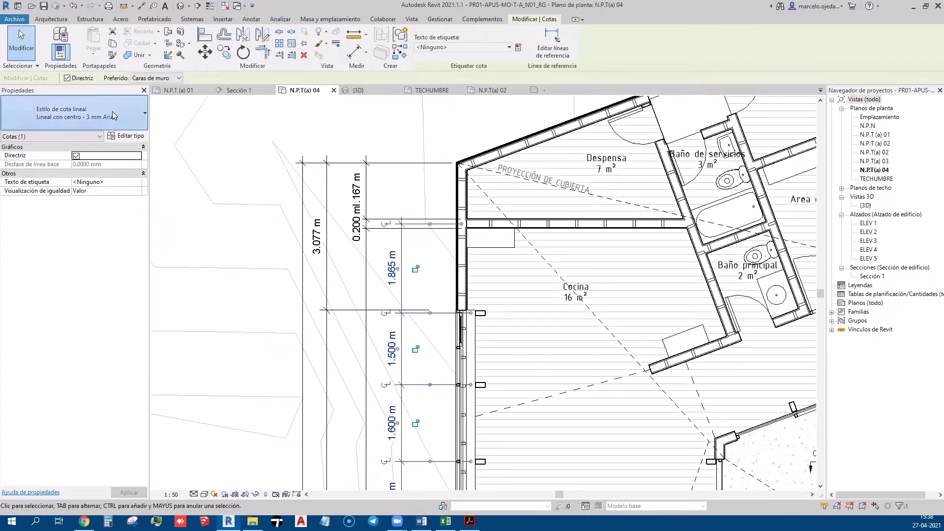
click(98, 117)
click(98, 162)
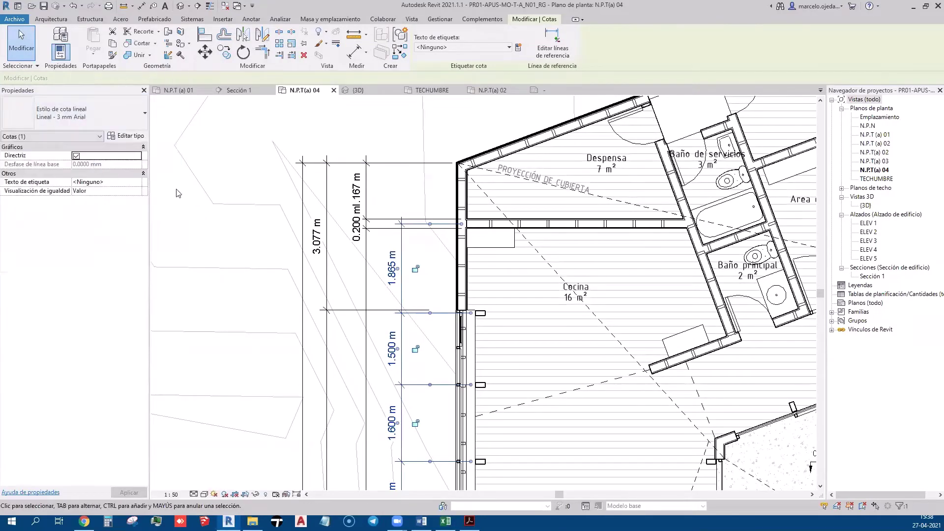
click(311, 156)
middle_drag(412, 295, 374, 286)
click(368, 260)
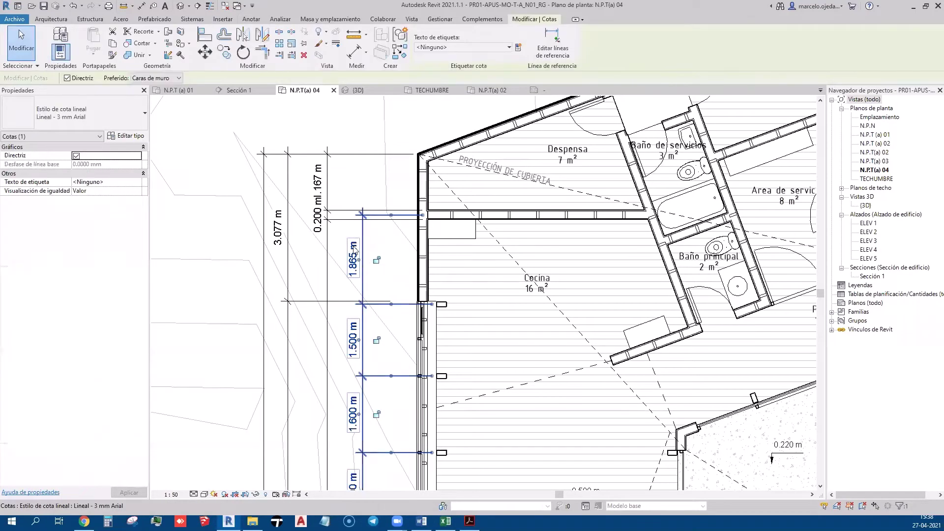
- Duplicate the dimension type as 'Lineal - 3 mm Isocpeur'
click(132, 137)
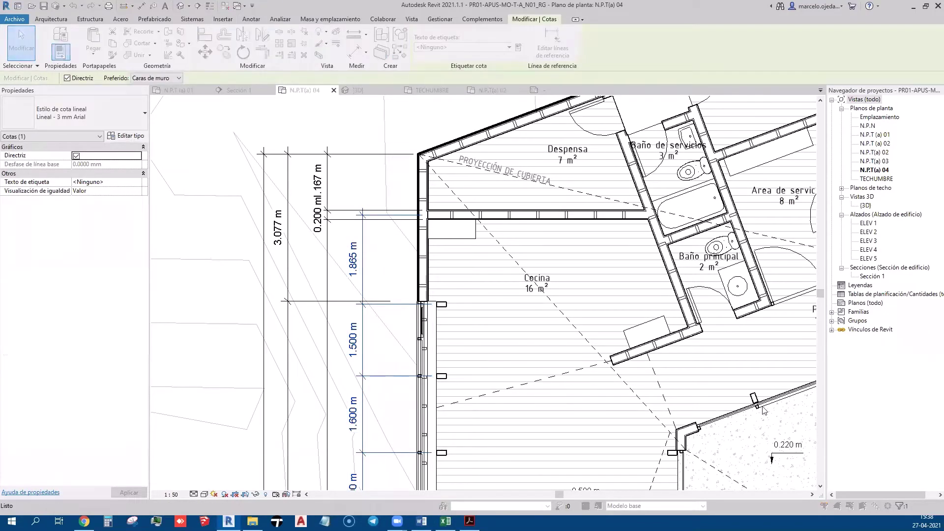
click(855, 64)
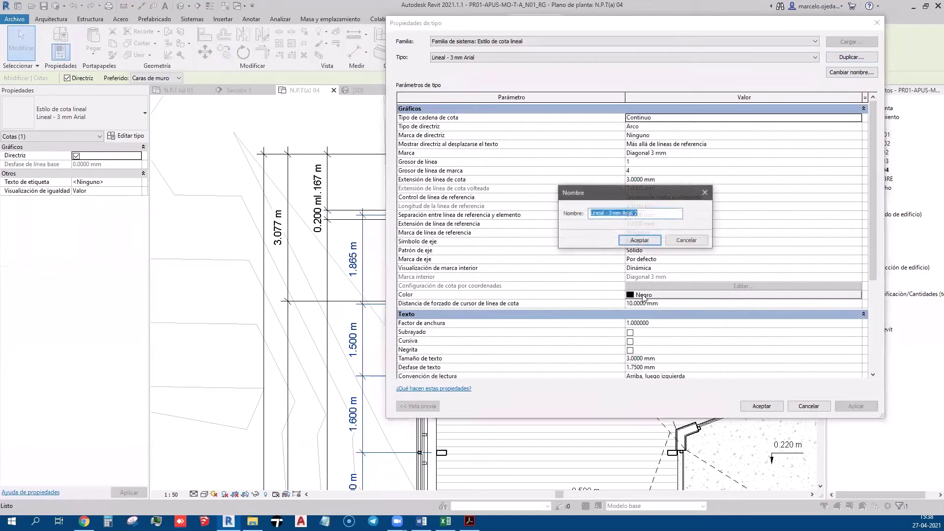
click(612, 213)
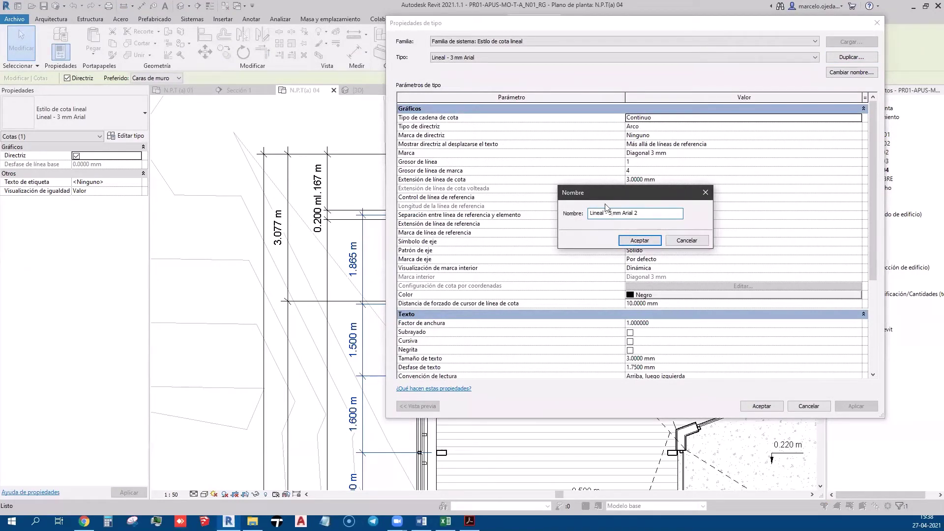
drag(623, 213, 661, 213)
text(Iso)
text(cpe)
text(ur)
click(610, 212)
click(639, 241)
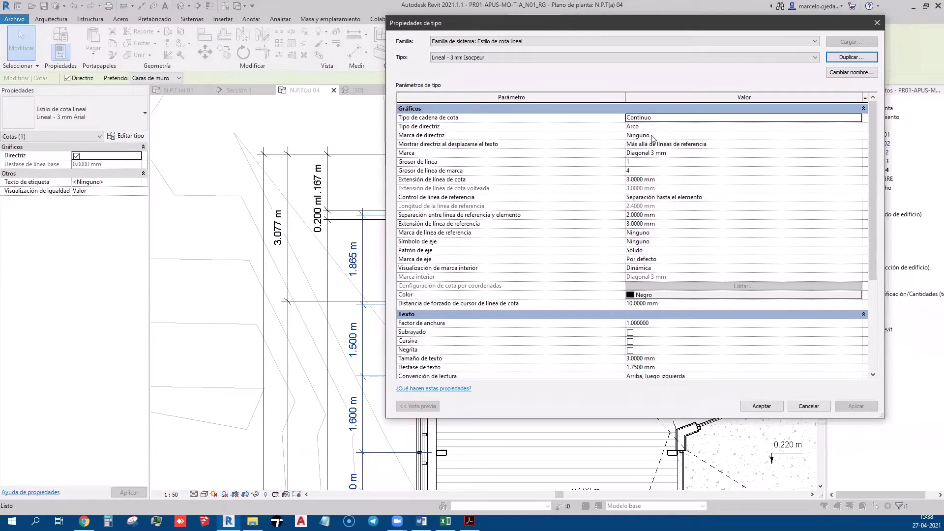
- Set the new type's font to ISOCPEUR and text background to Transparente
scroll(501, 356, down, 4)
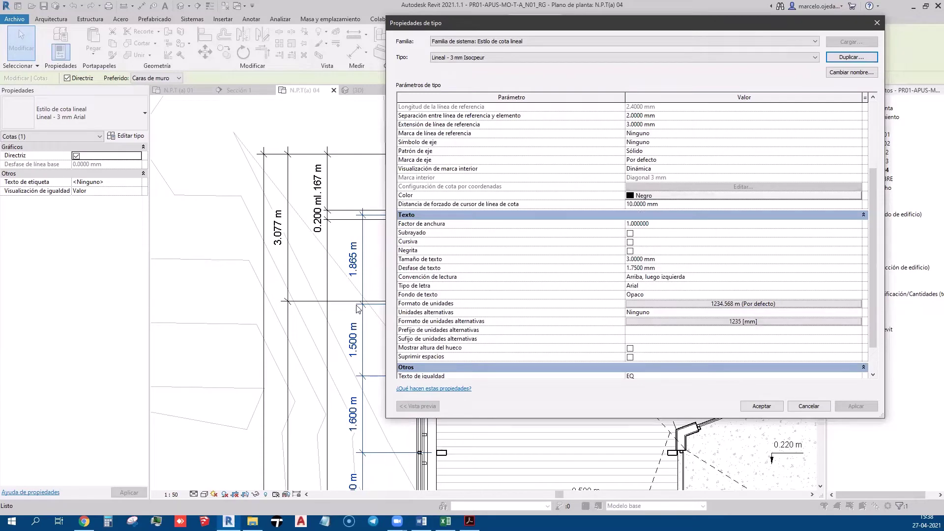
click(666, 286)
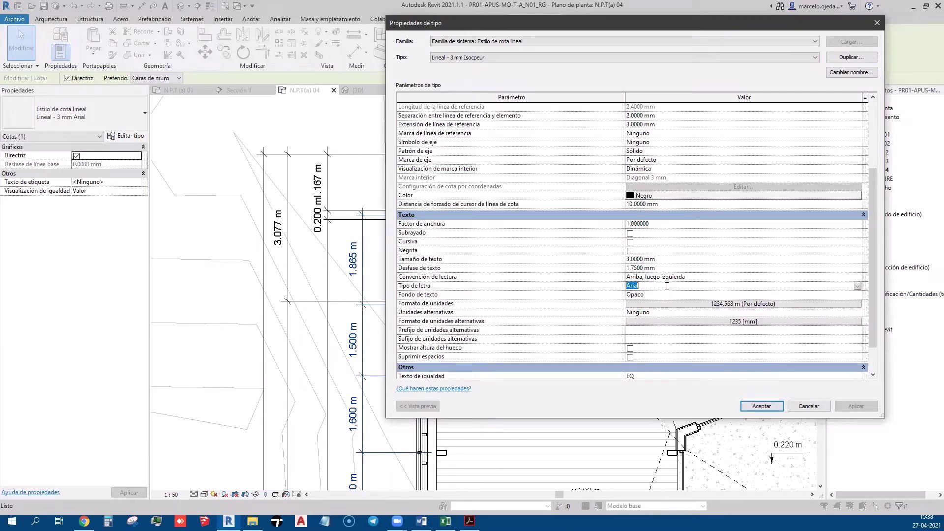
click(857, 286)
scroll(736, 295, down, 3)
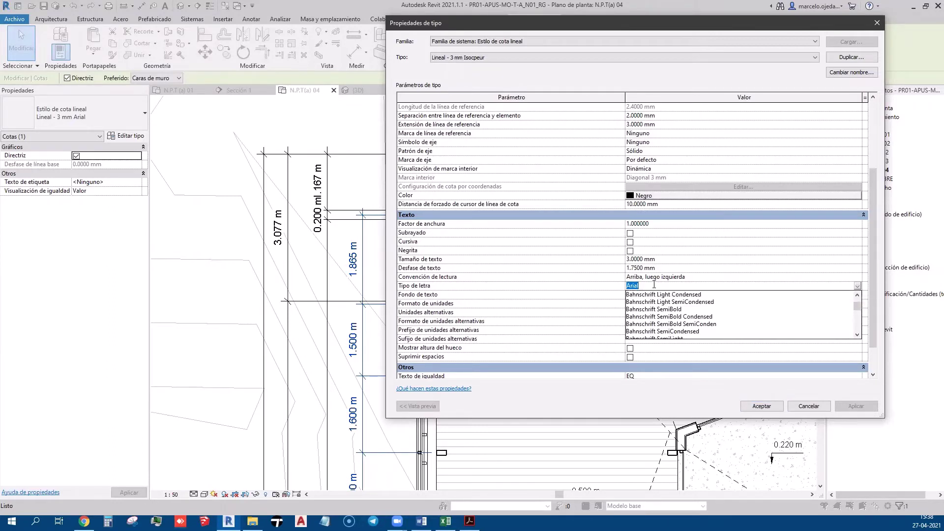
text(ISOCP)
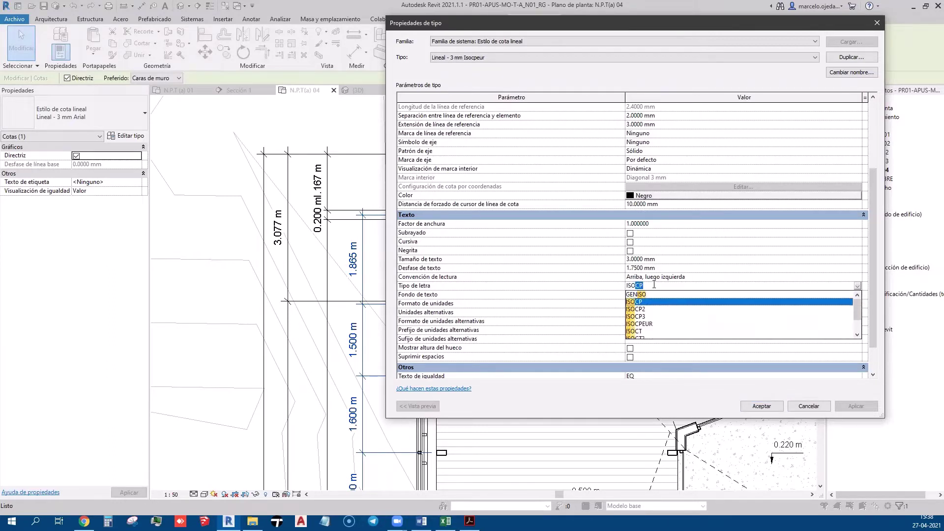
click(649, 324)
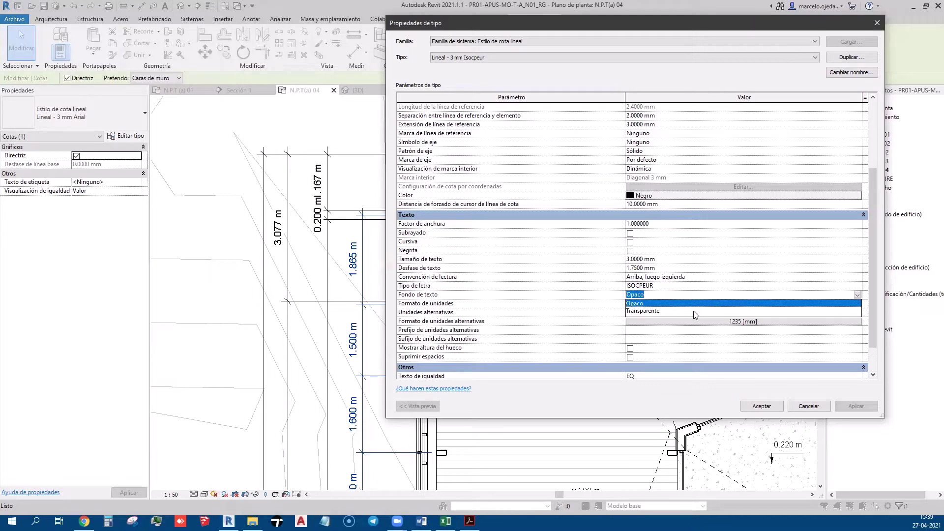
click(693, 311)
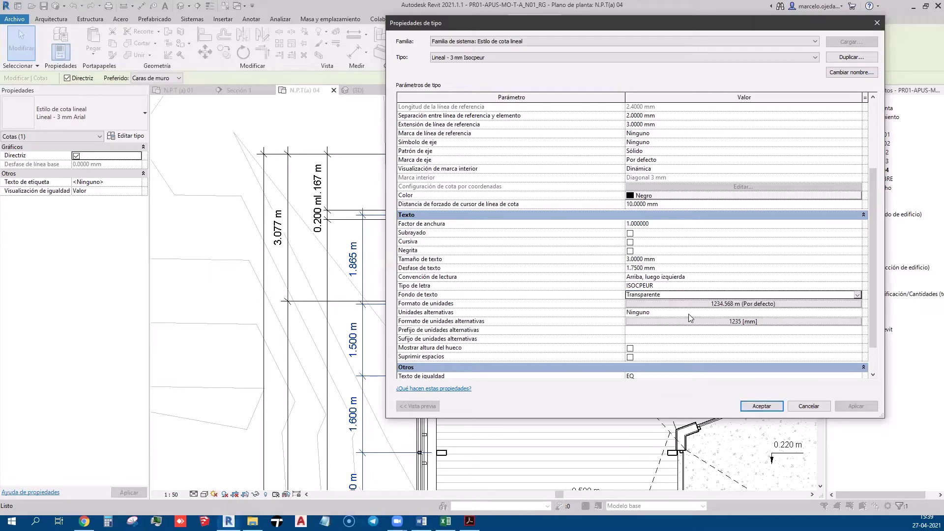
click(761, 406)
key(Escape)
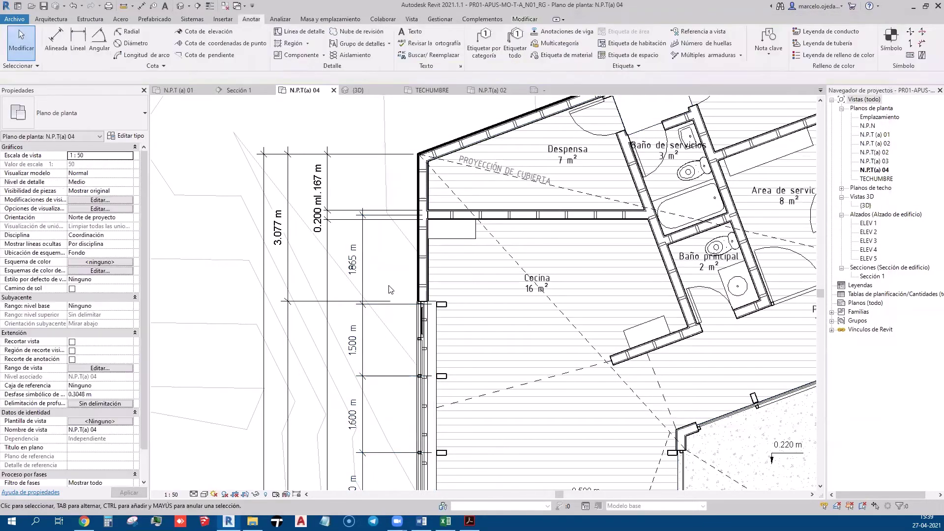
scroll(389, 280, up, 2)
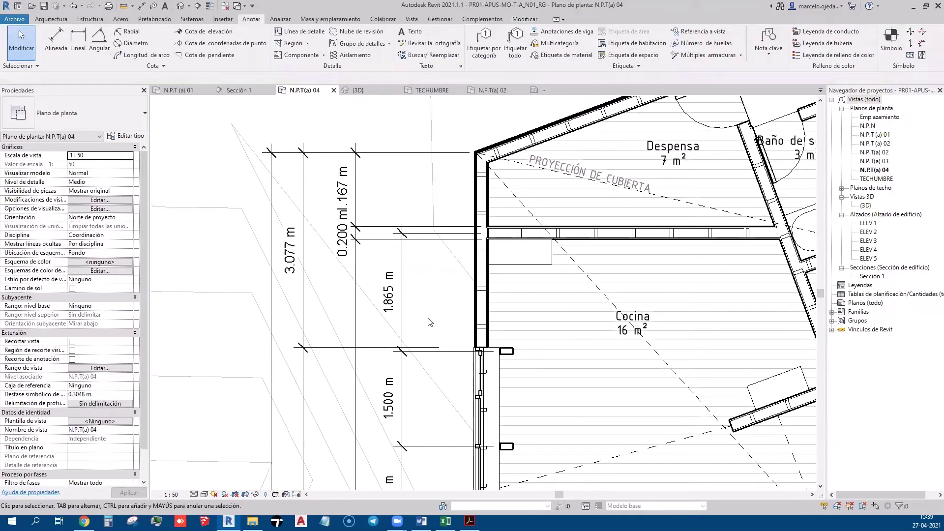
click(396, 301)
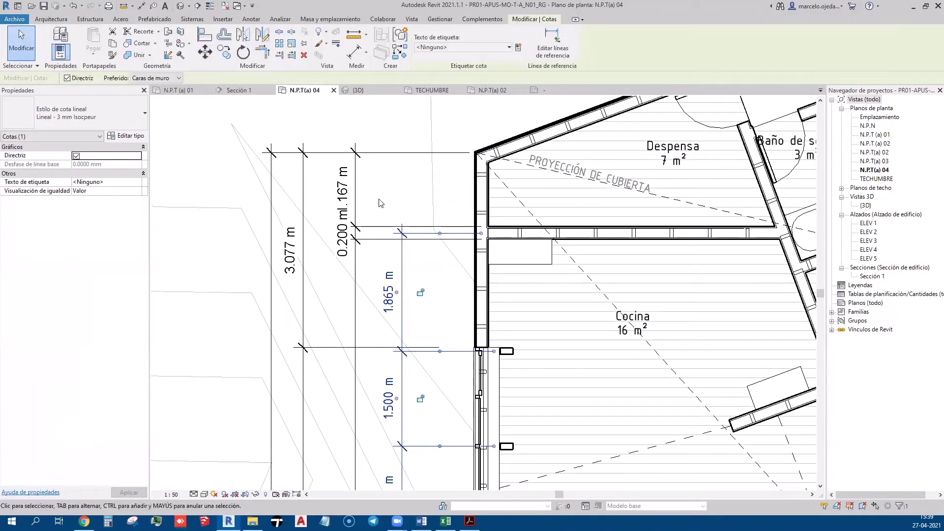
click(141, 139)
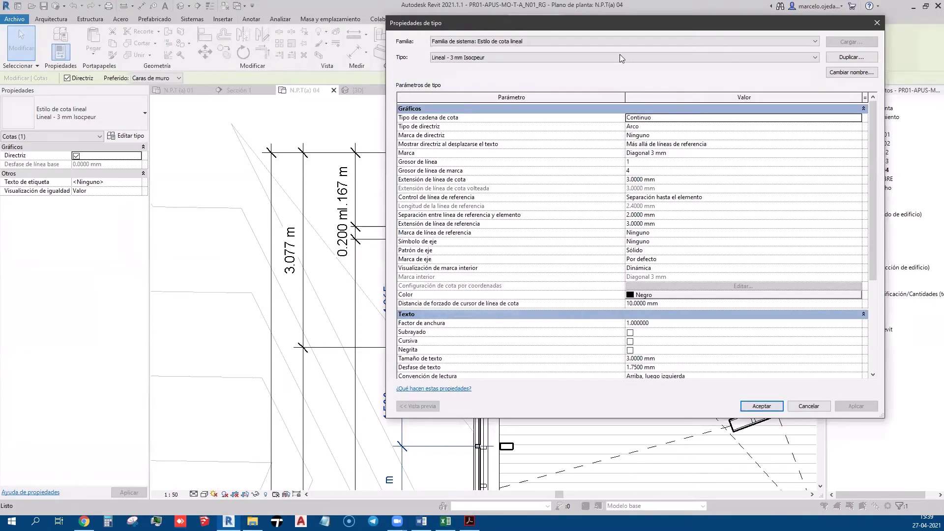
drag(618, 21, 655, 27)
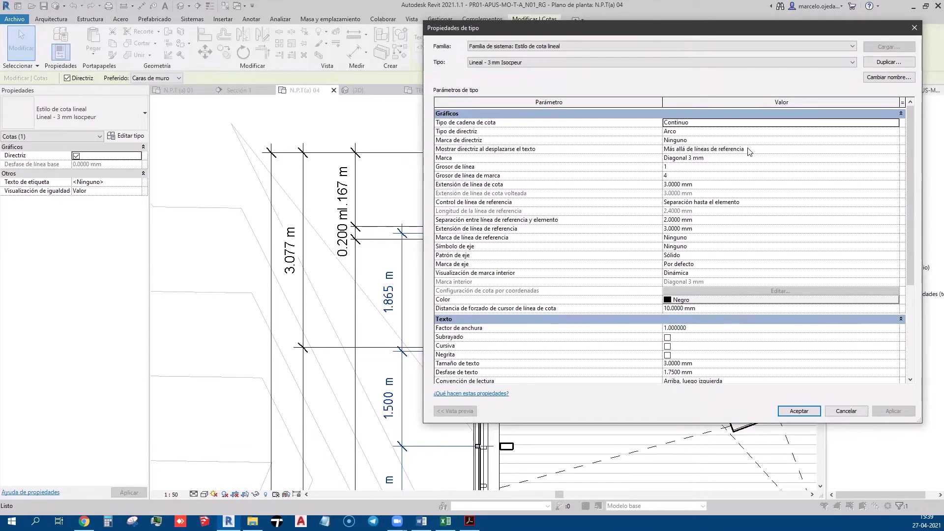
click(725, 158)
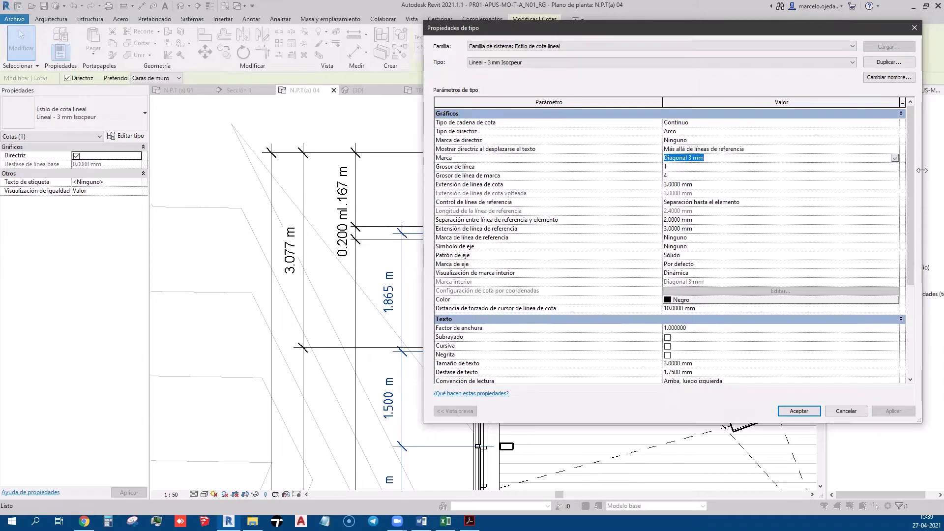
click(894, 158)
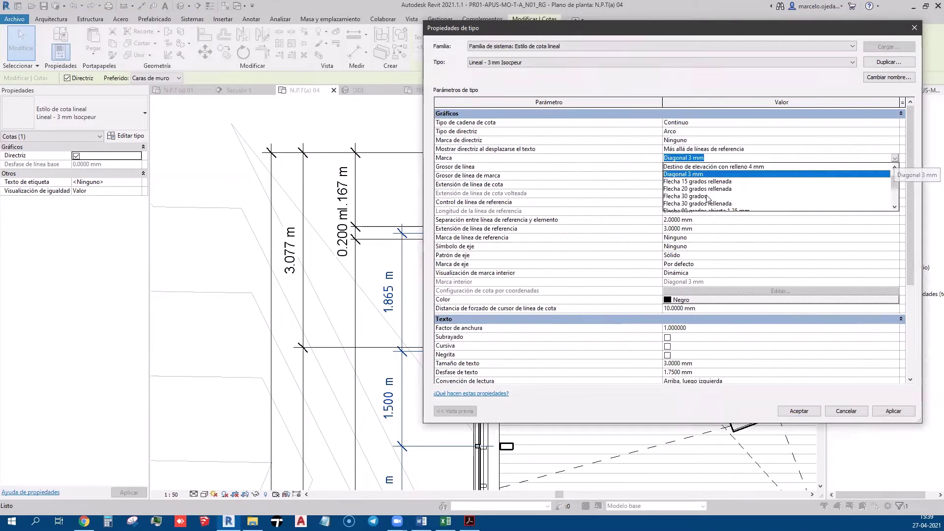
scroll(720, 208, down, 2)
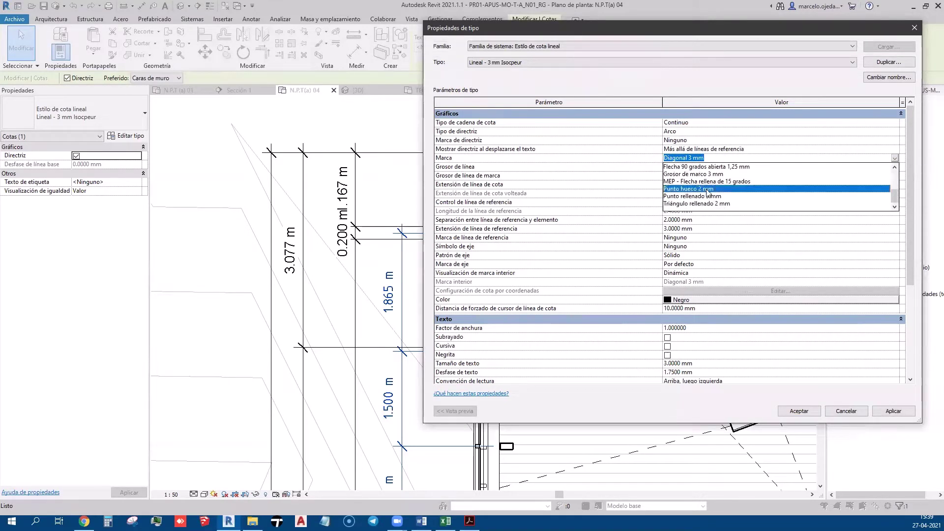
click(710, 189)
click(899, 412)
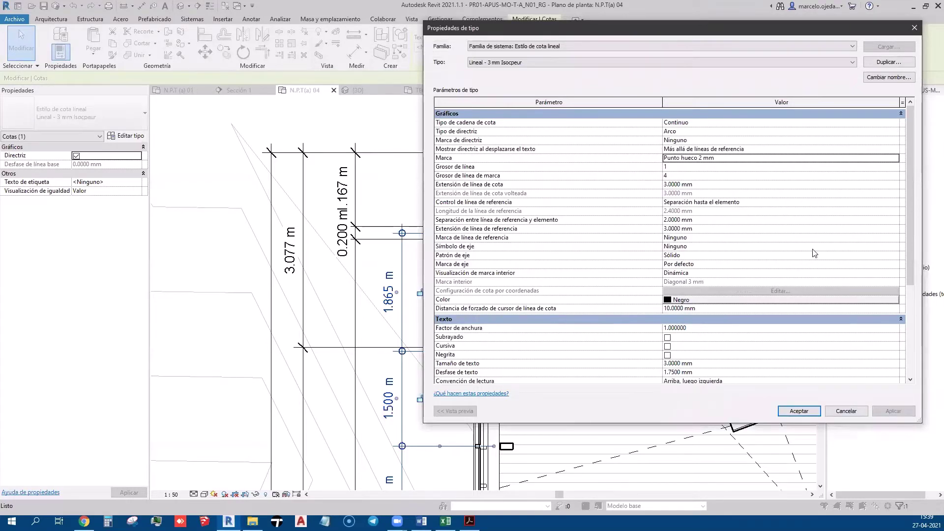
click(768, 163)
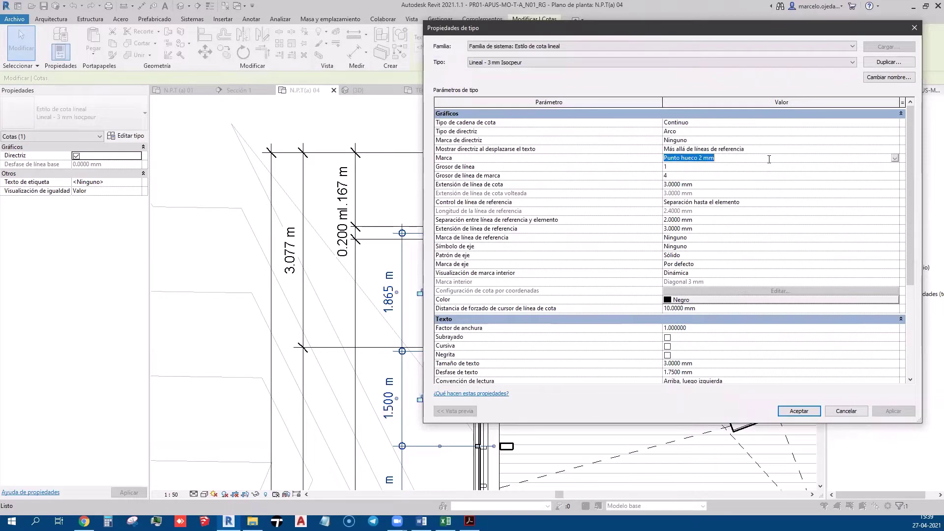
click(894, 158)
click(712, 189)
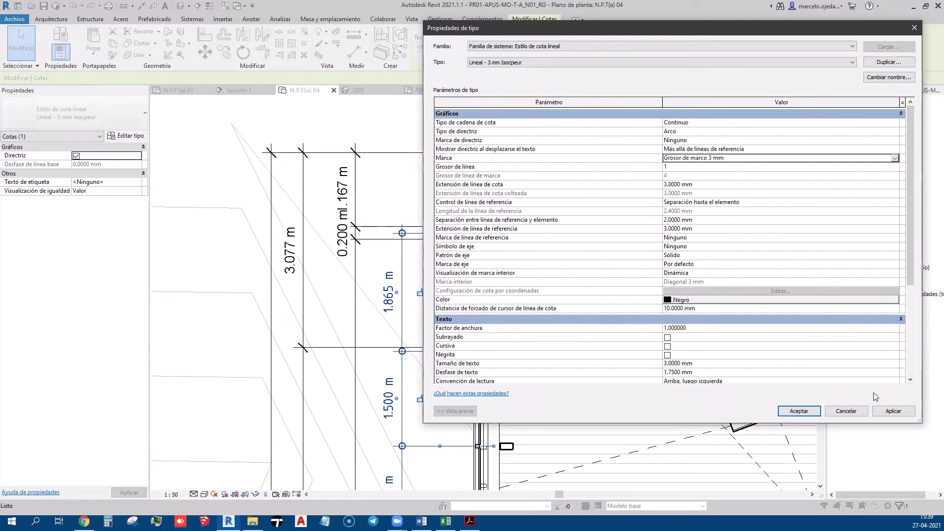
click(897, 411)
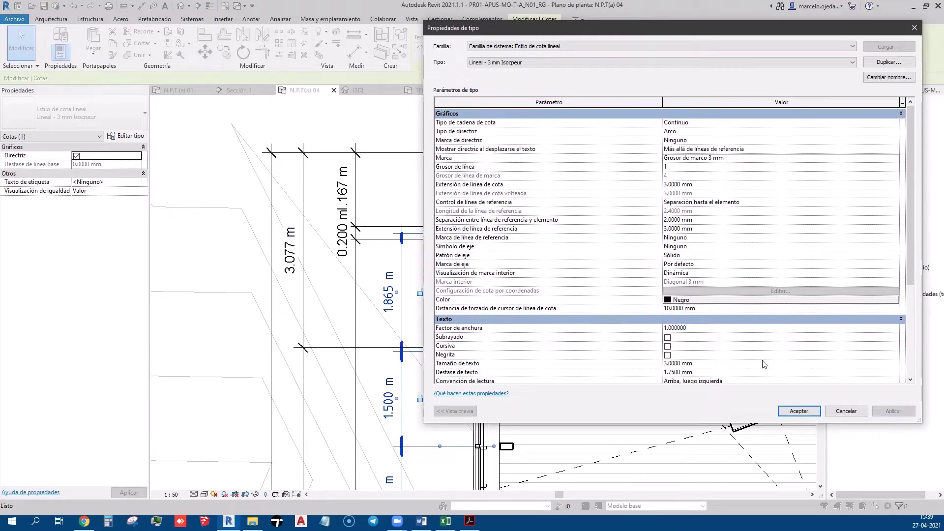
click(895, 158)
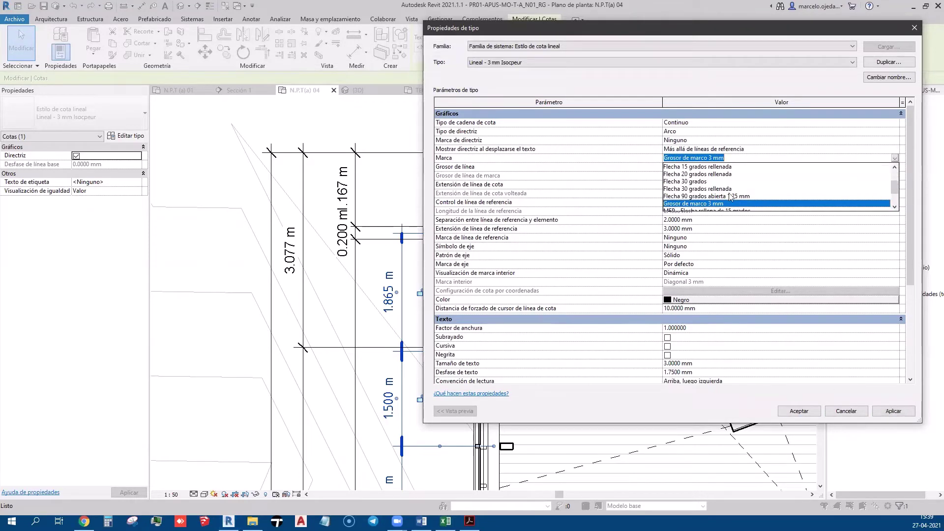
click(697, 191)
click(893, 411)
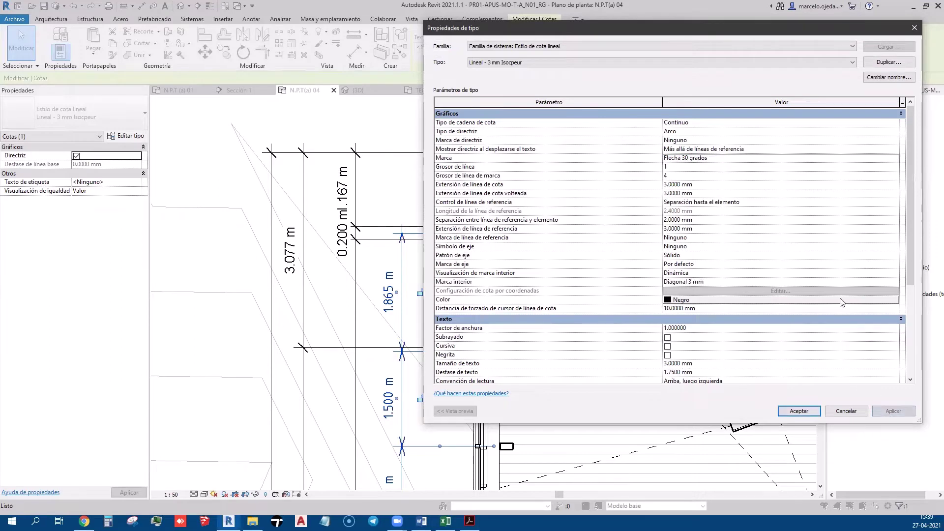
click(894, 158)
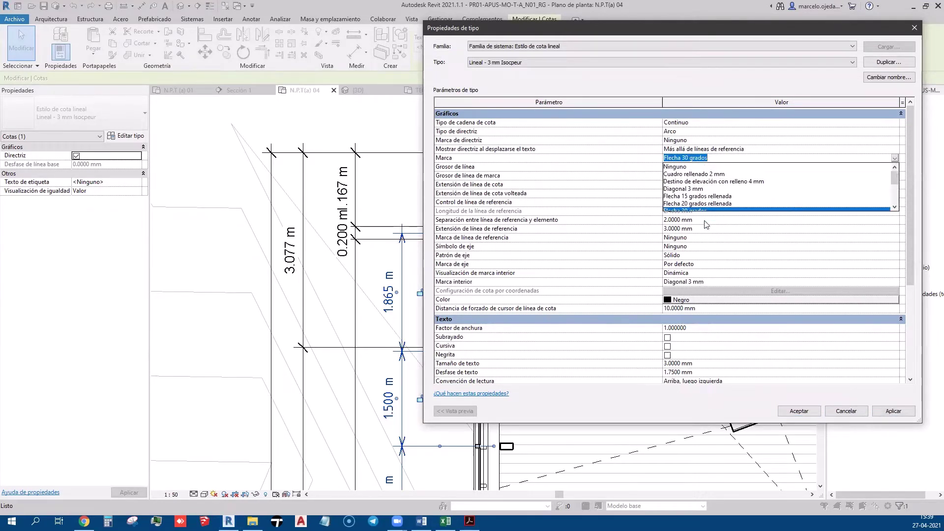
click(708, 188)
click(900, 413)
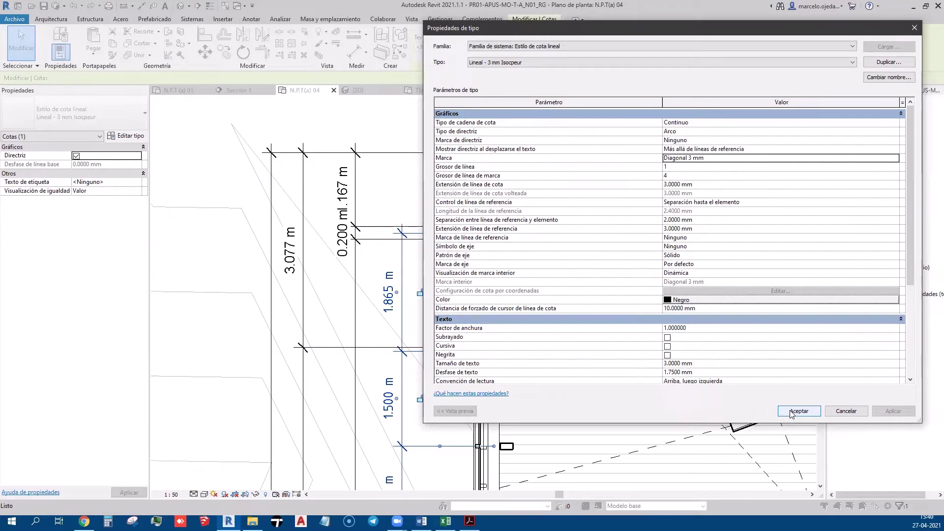
click(674, 166)
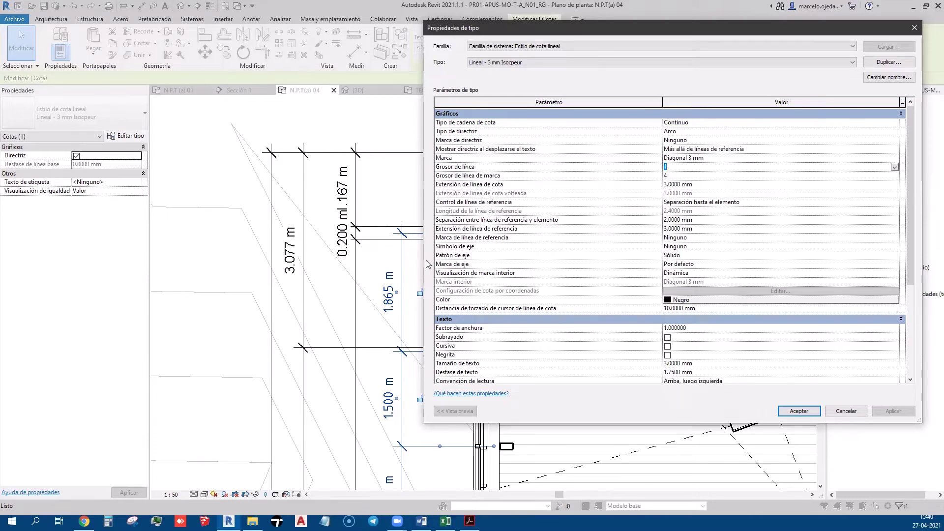
click(400, 259)
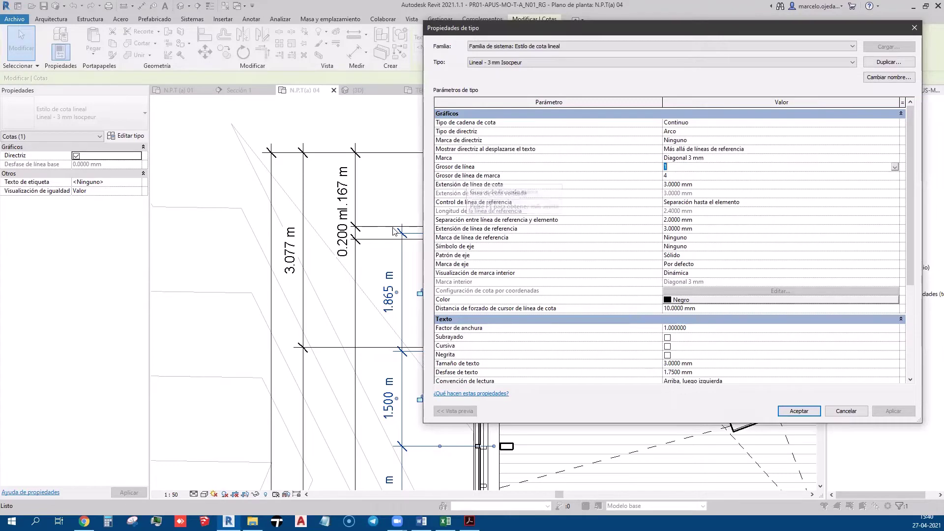
click(797, 411)
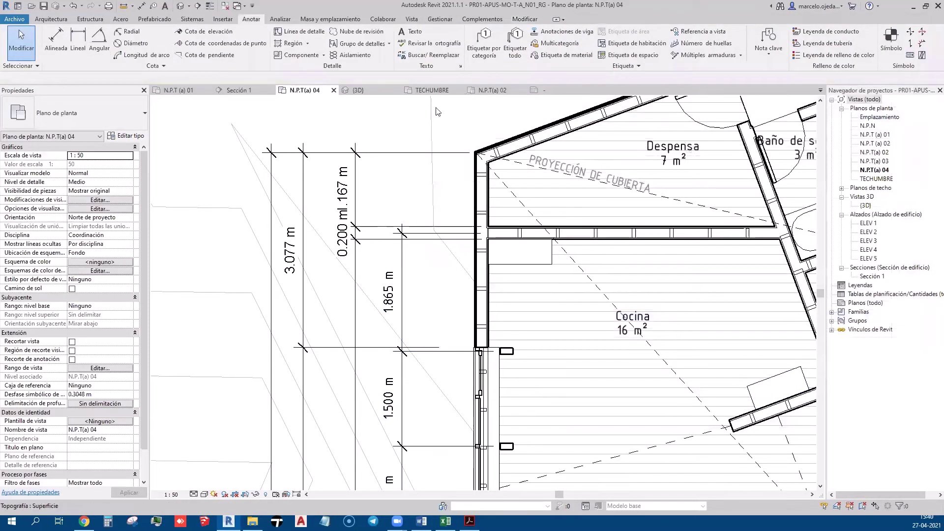
- Review the model Line Weights table against the plan and close it unchanged
click(431, 20)
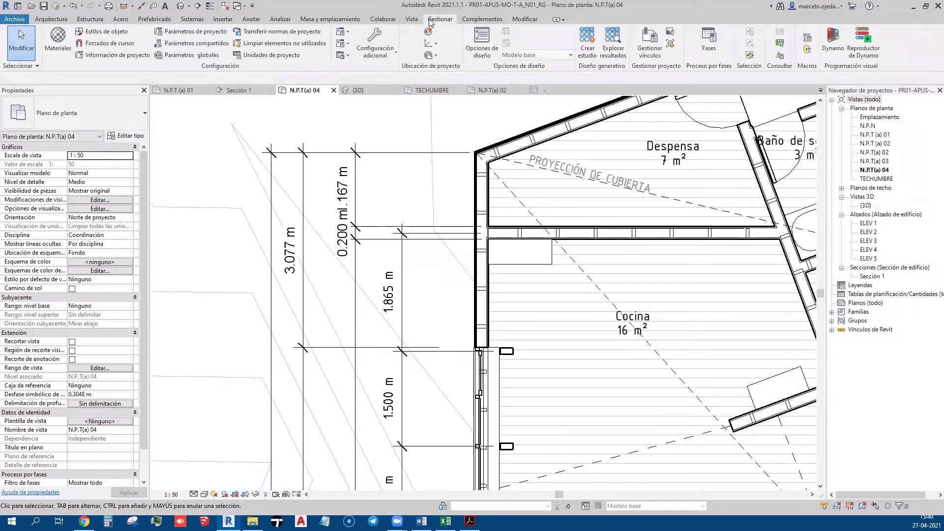
click(397, 54)
click(402, 176)
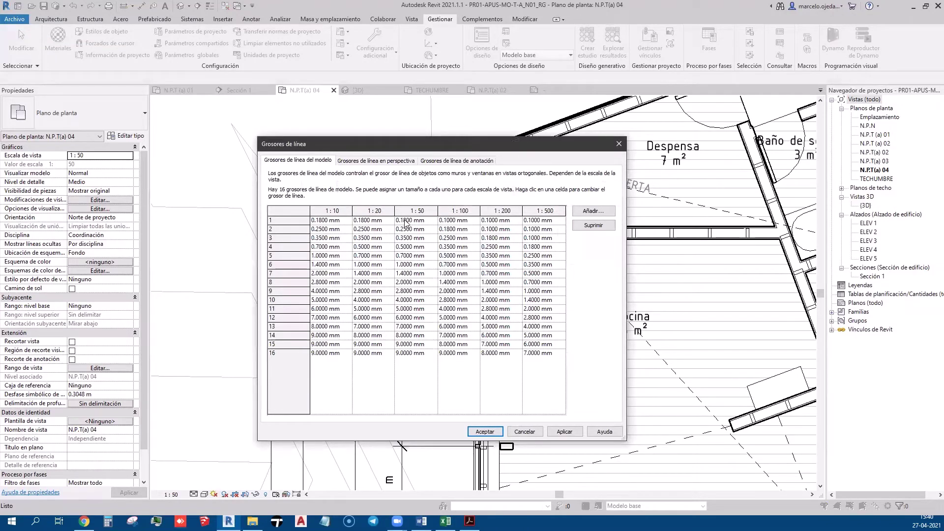
drag(428, 150, 577, 105)
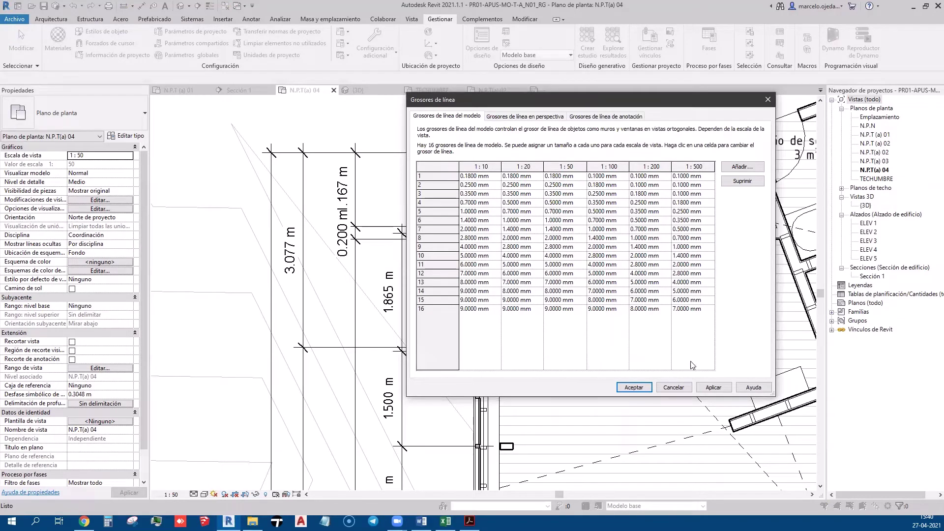
click(669, 389)
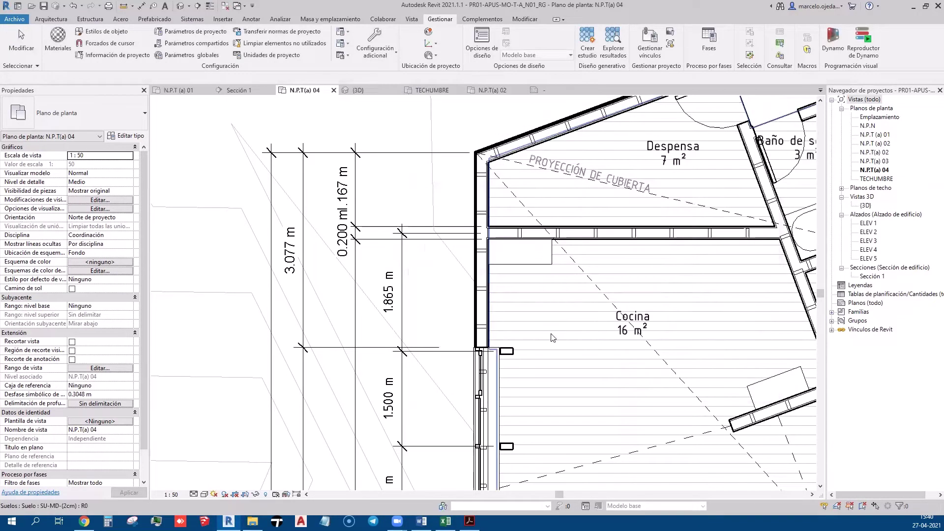
middle_drag(446, 308, 442, 316)
- Set the 1.865/1.500 m chain's type tick mark line weight to 3
click(398, 260)
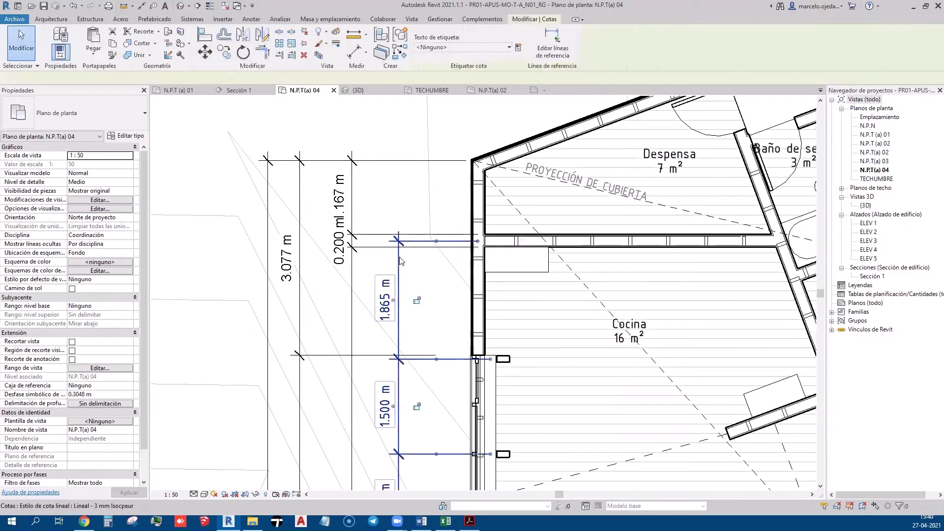
click(126, 138)
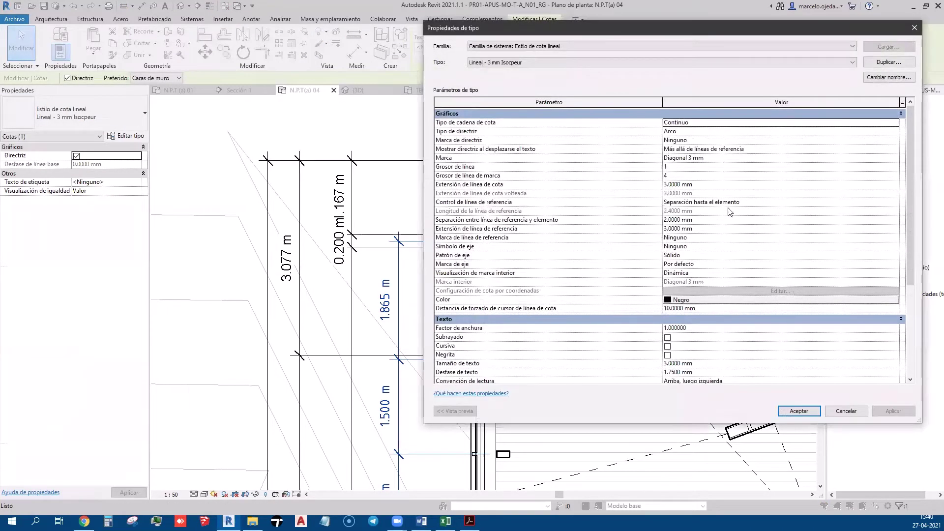
click(692, 176)
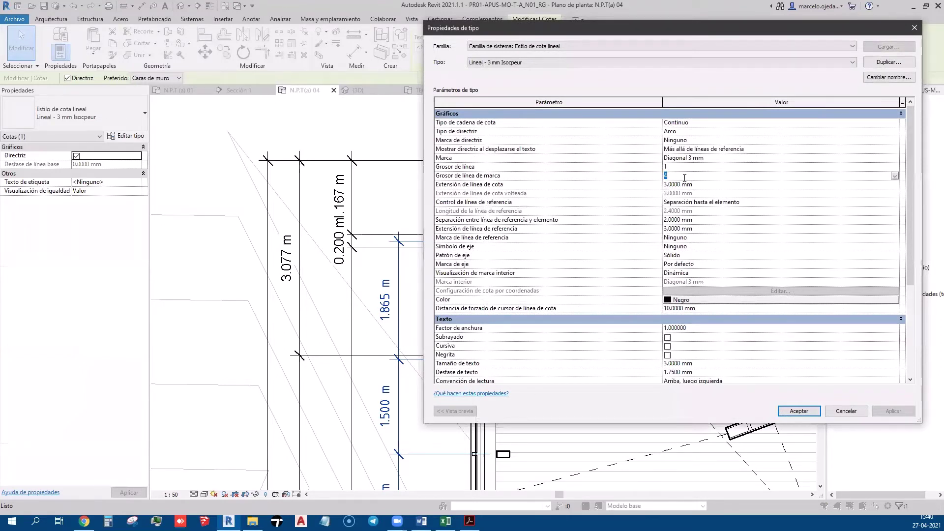
text(8)
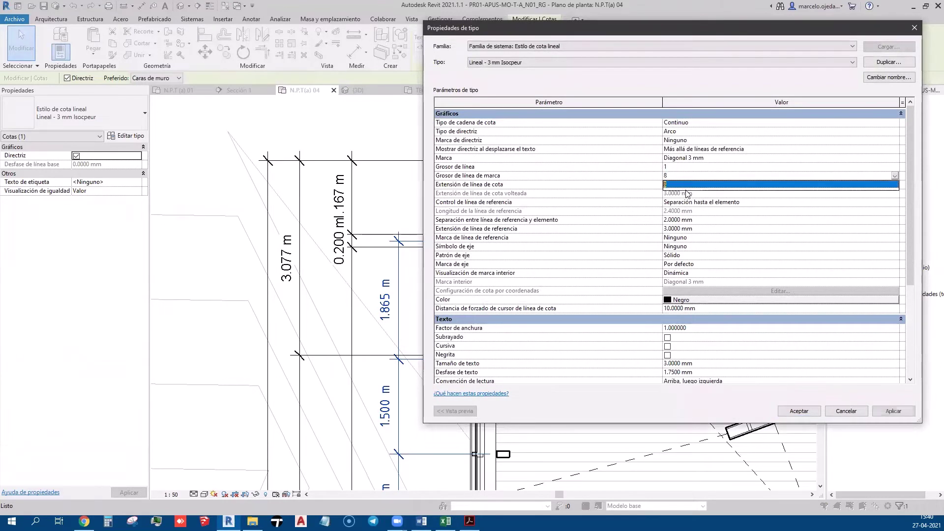
click(685, 187)
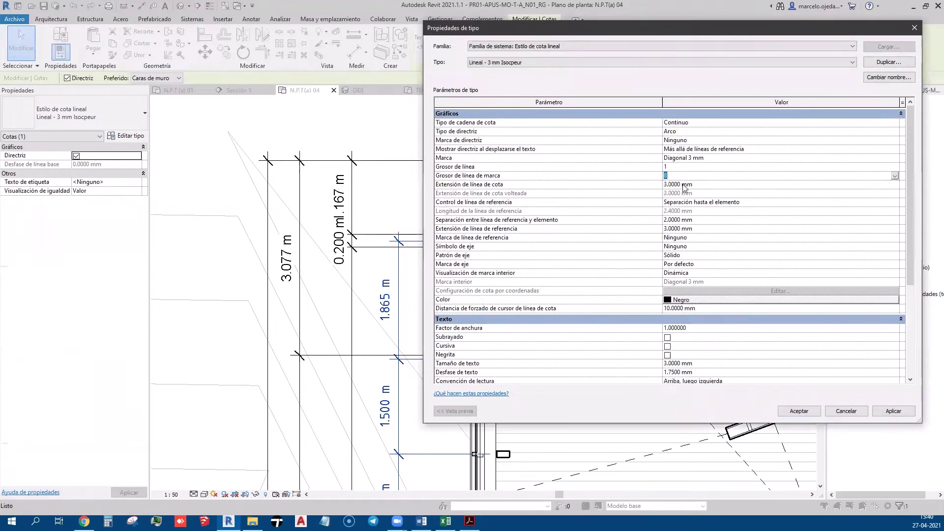
click(891, 411)
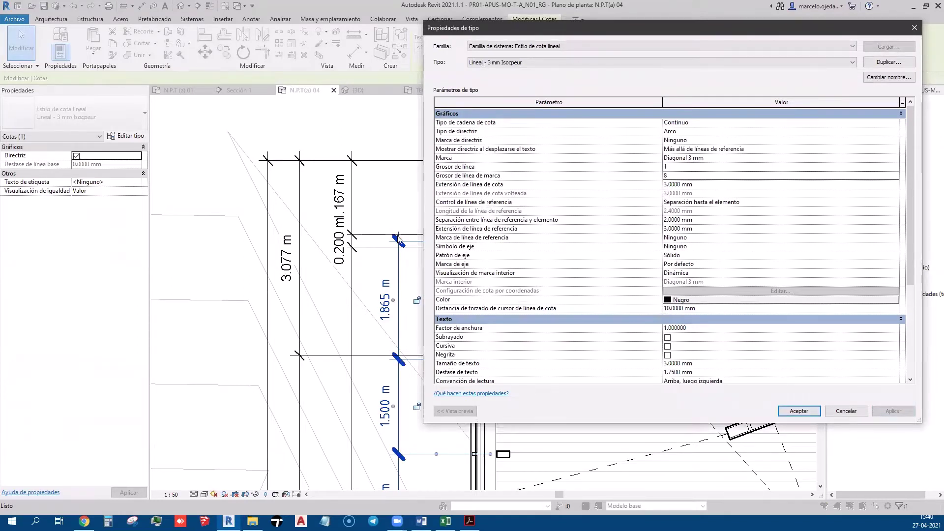
click(699, 173)
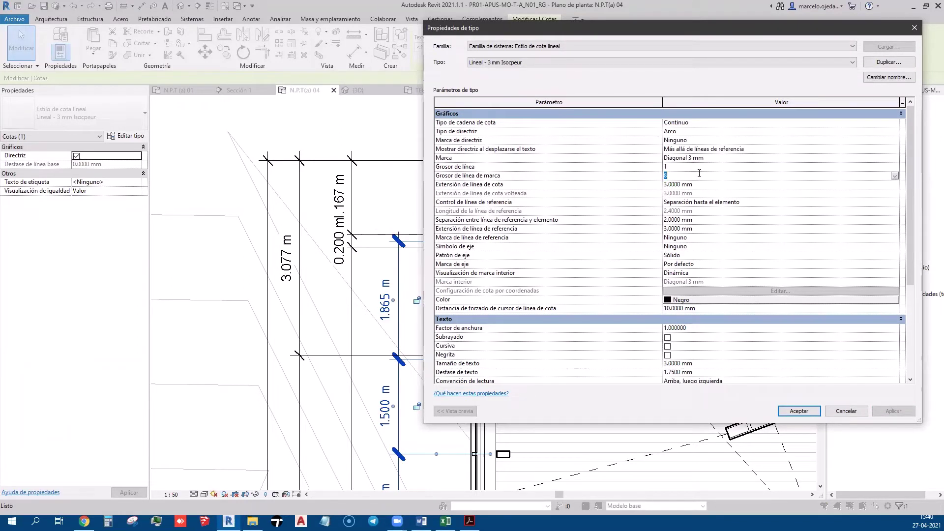
text(3)
key(BackSpace)
text(3)
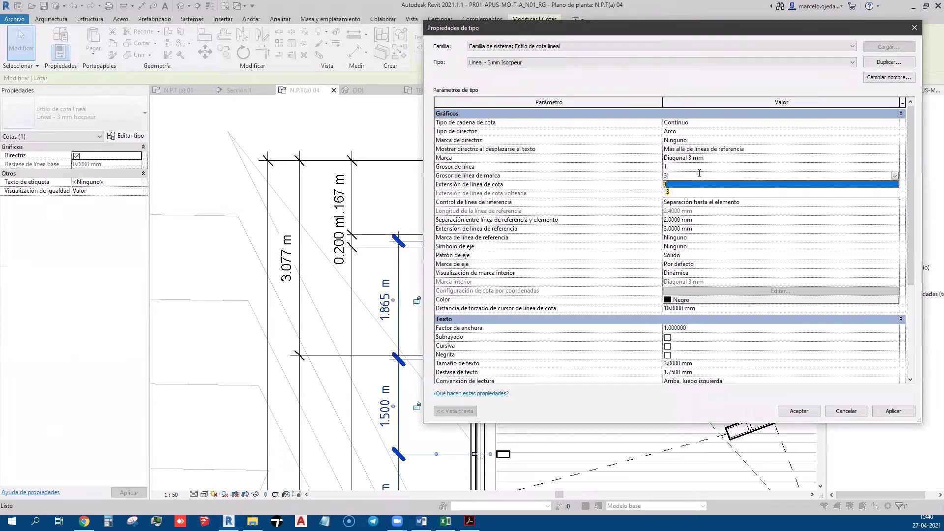
click(887, 412)
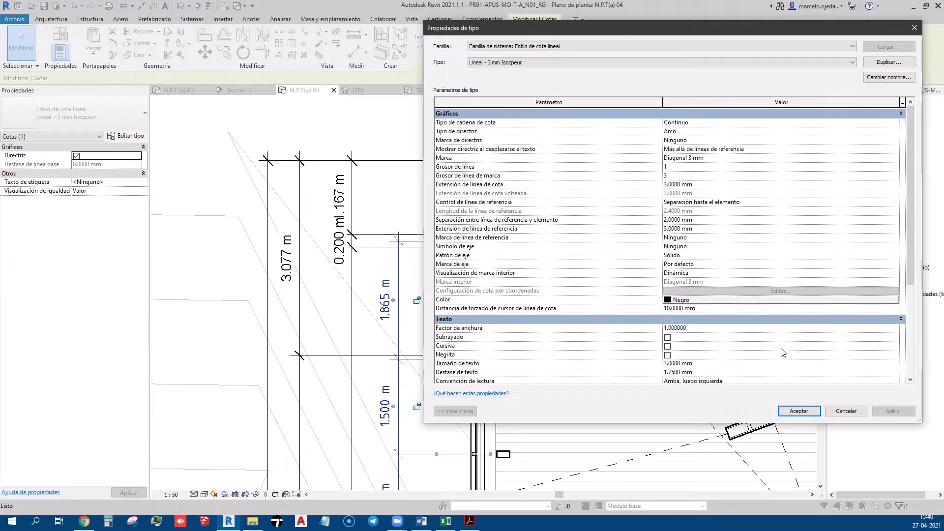
- Set Witness Line Control to Fixed to Dimension Line and accept the type changes
click(751, 203)
click(448, 202)
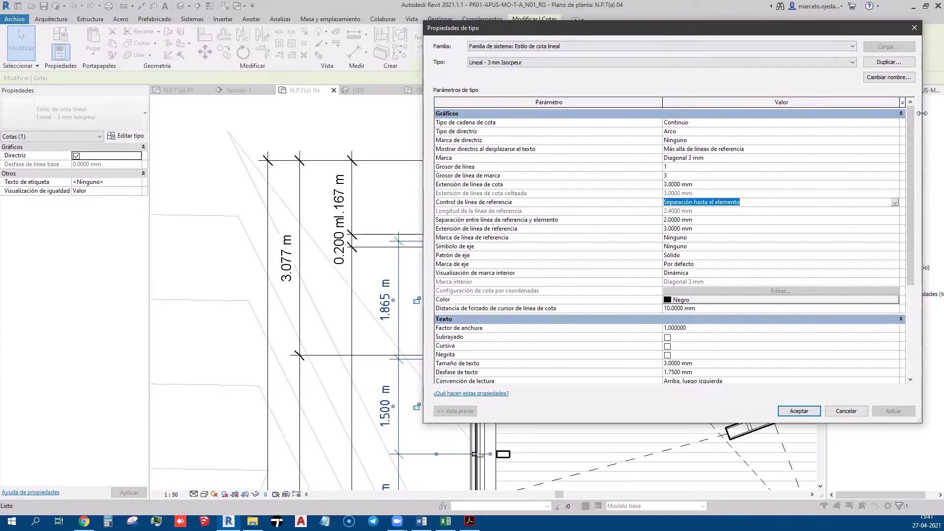
drag(922, 114, 755, 113)
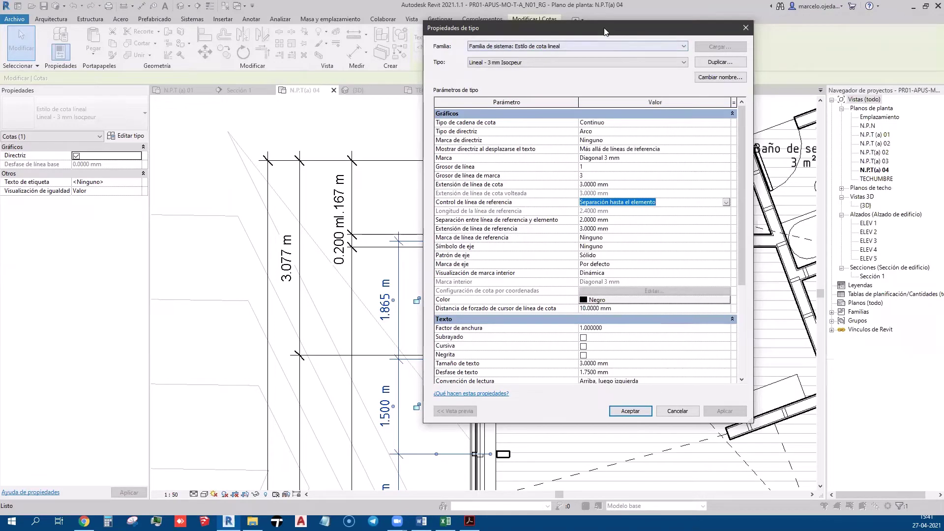
drag(604, 28, 759, 13)
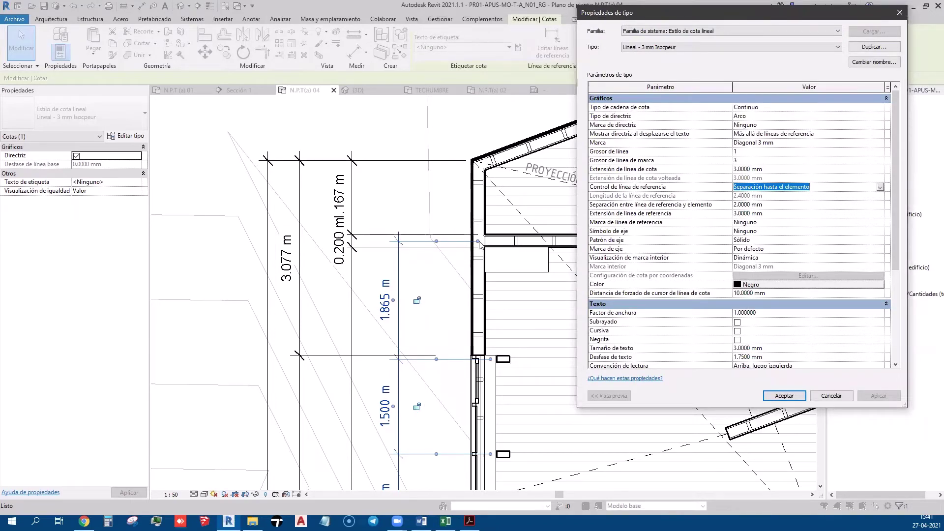
click(880, 188)
click(780, 206)
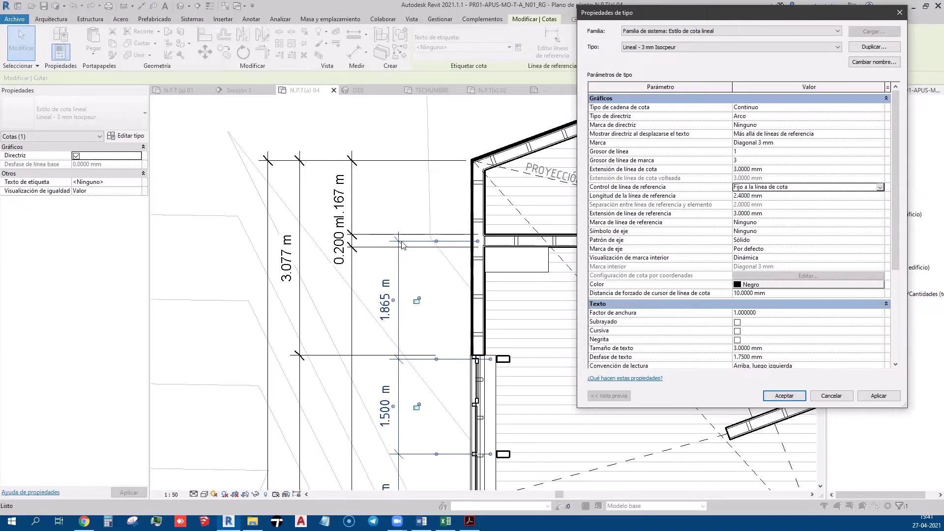
click(739, 196)
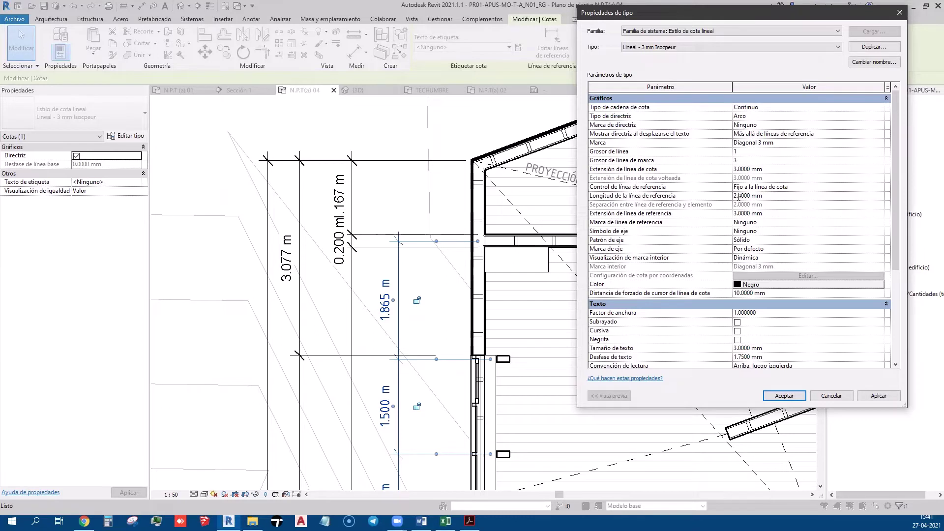
text(2.4000)
click(878, 396)
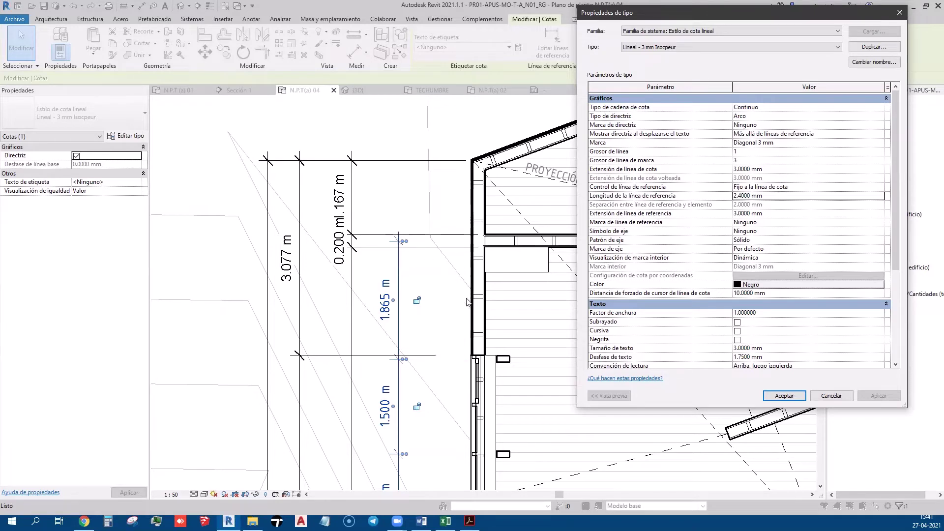
click(783, 396)
key(Escape)
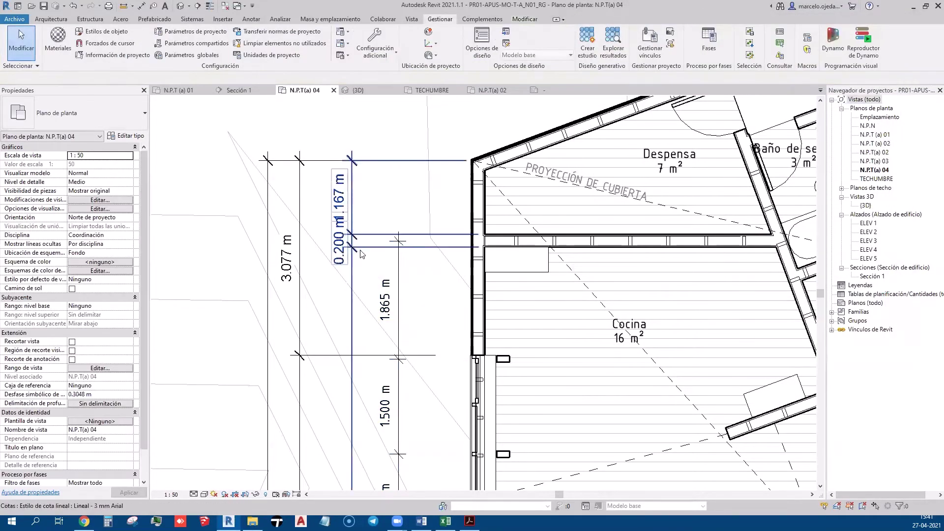
- Switch the outer 3.077 and 0.200 m dimension chains to Lineal - 3 mm Isocpeur, then reselect the 1.865 m chain
click(361, 252)
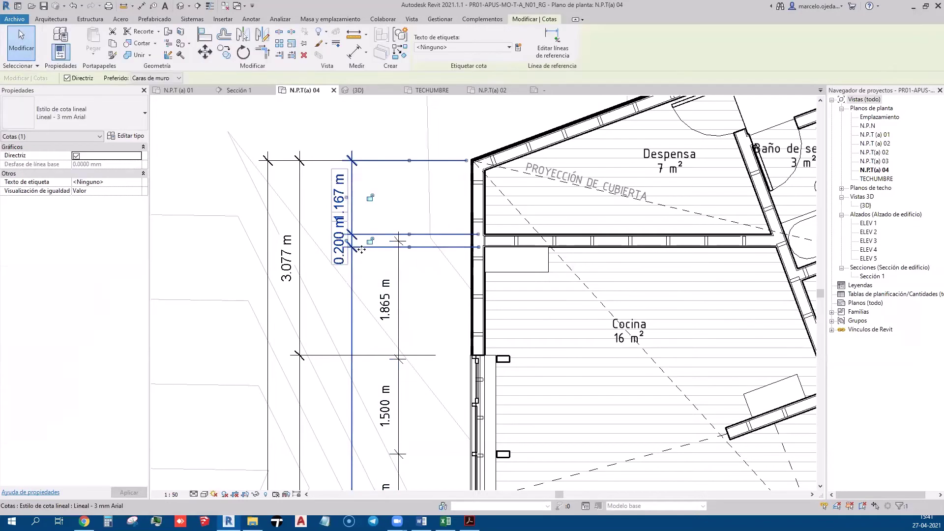
ctrl+click(300, 207)
click(141, 121)
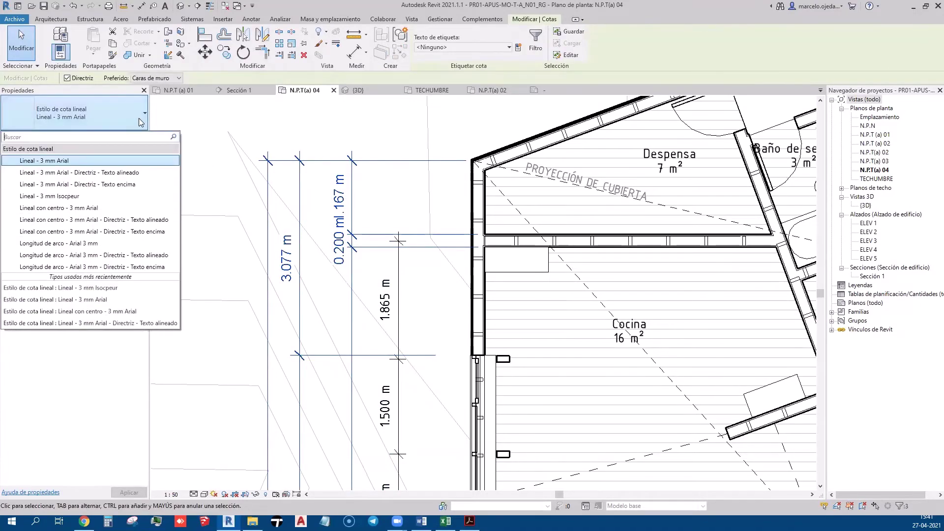
click(106, 196)
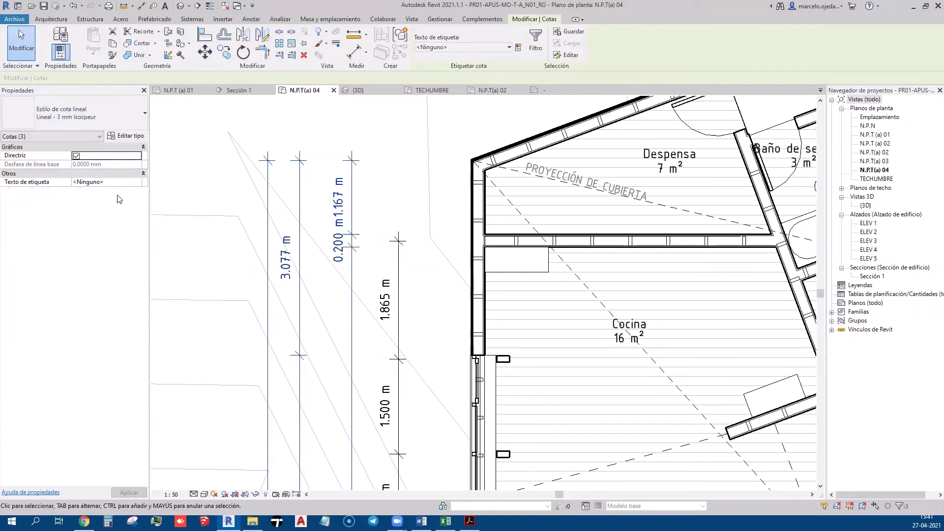
click(430, 310)
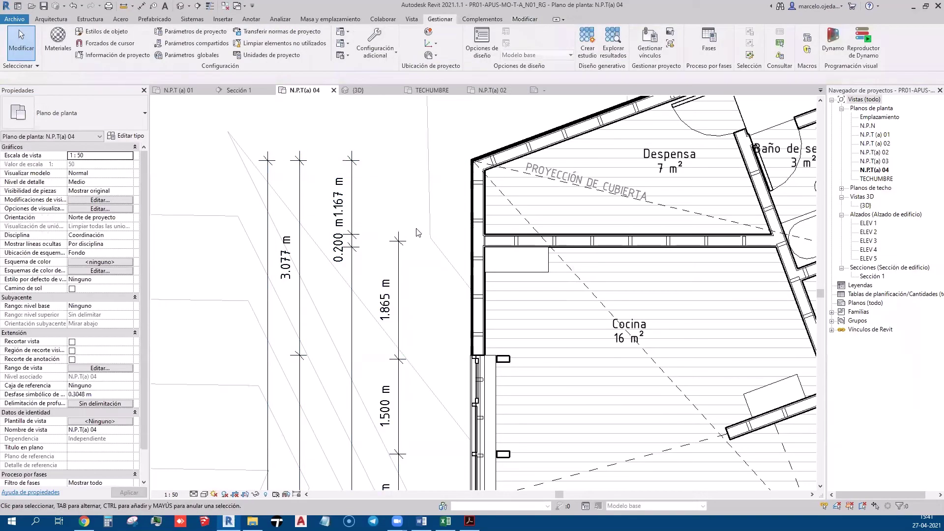
scroll(417, 232, down, 5)
scroll(350, 258, up, 2)
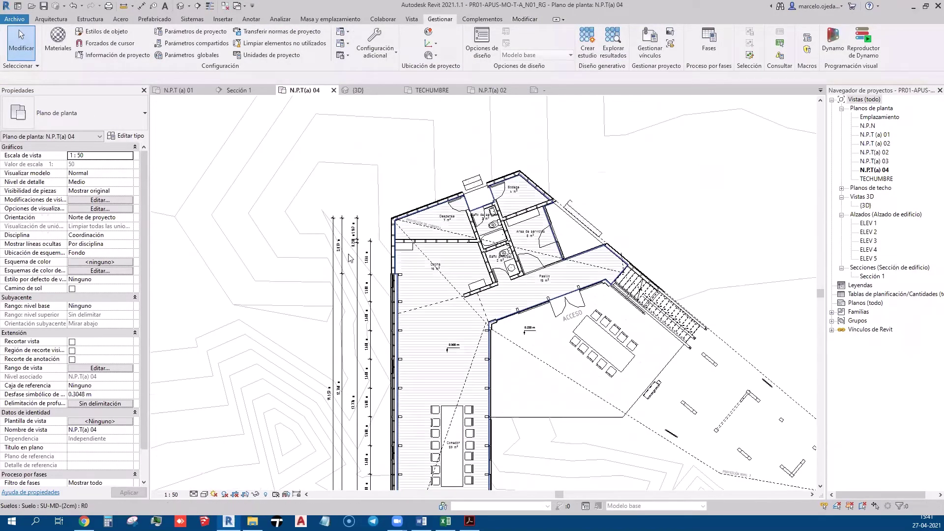
scroll(349, 257, up, 2)
scroll(350, 257, up, 2)
scroll(309, 269, up, 1)
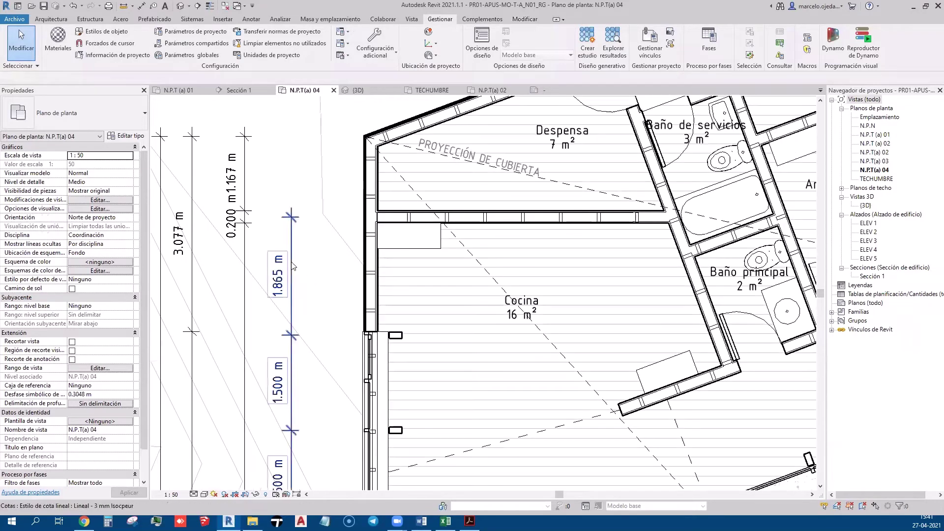
click(293, 266)
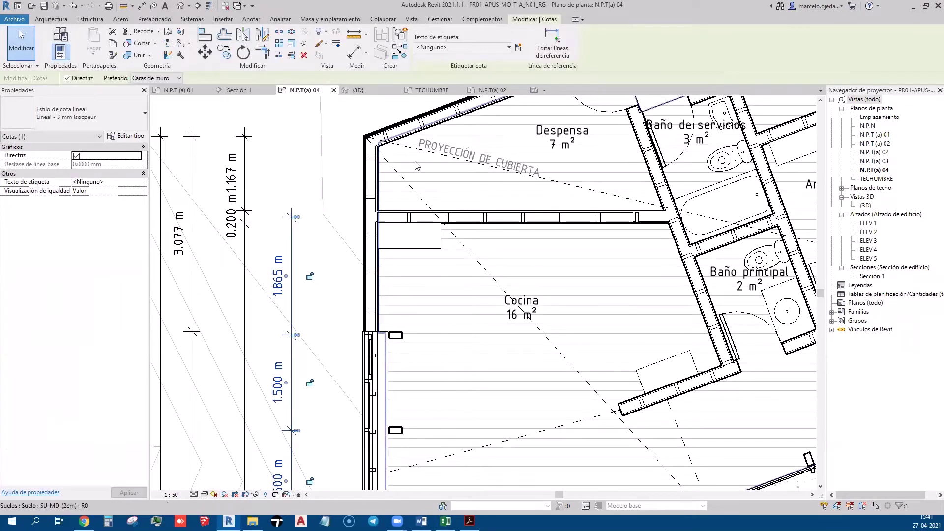
- Set the Isocpeur dimension type's witness line length to 2 mm and apply it
click(131, 138)
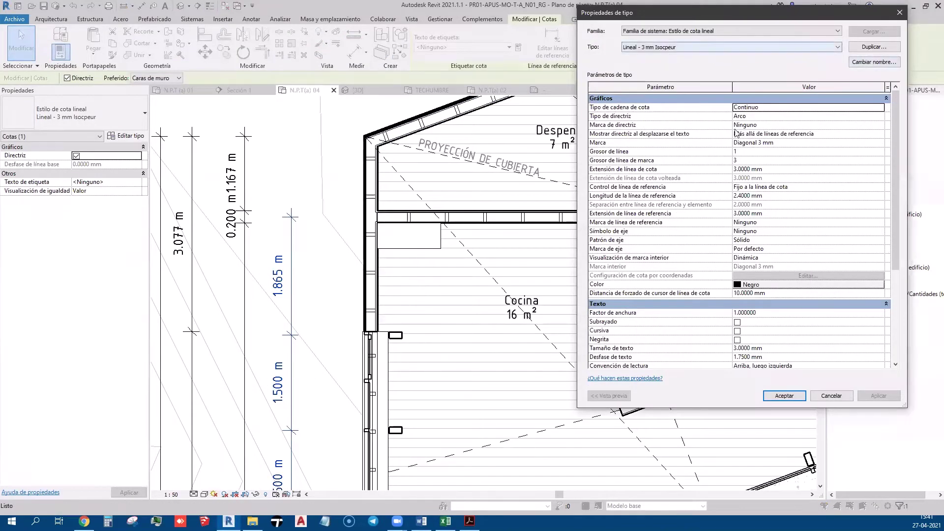
click(814, 133)
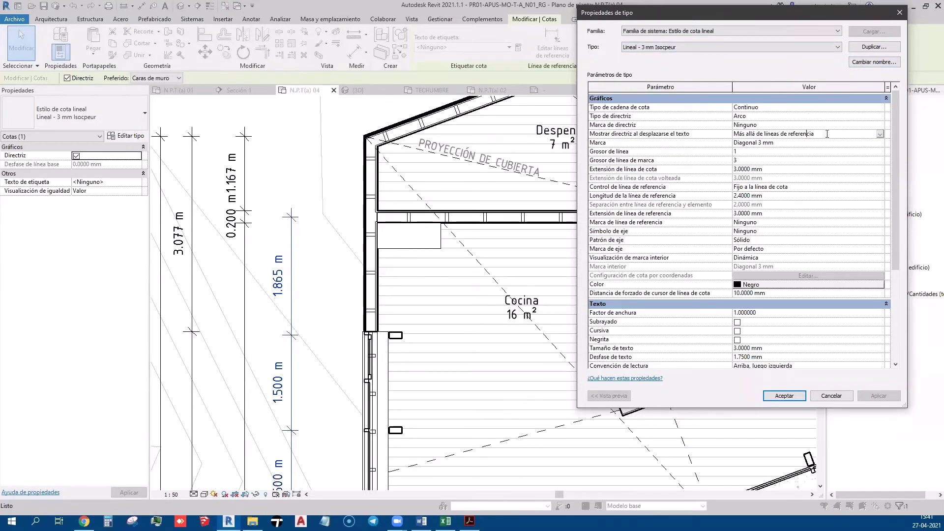
click(786, 188)
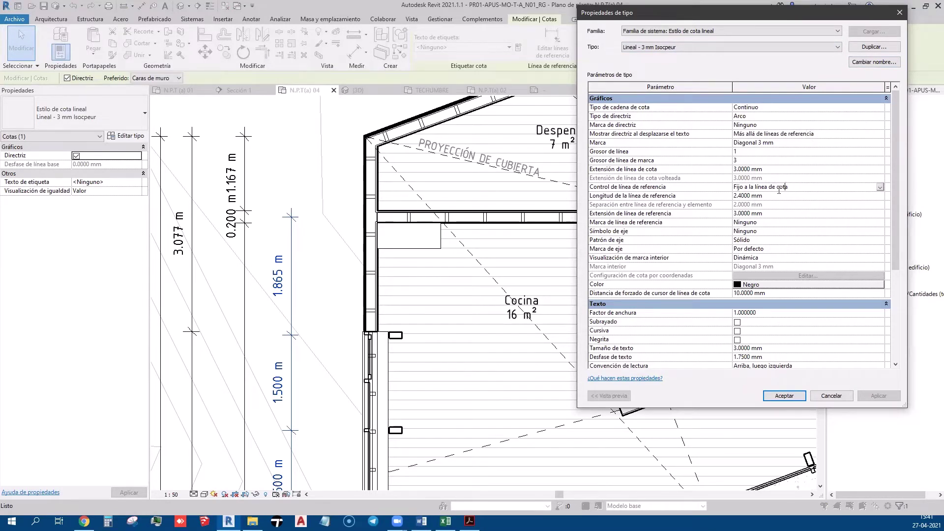
click(750, 195)
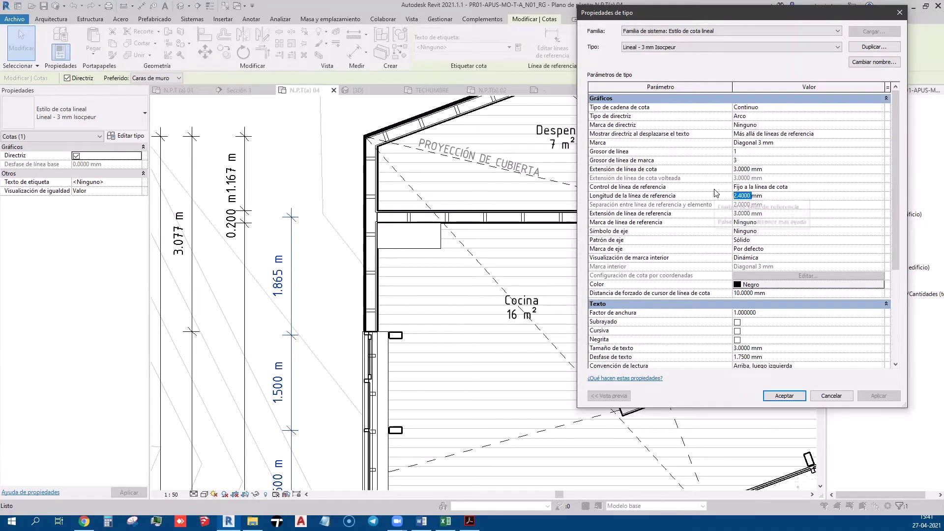
text(10)
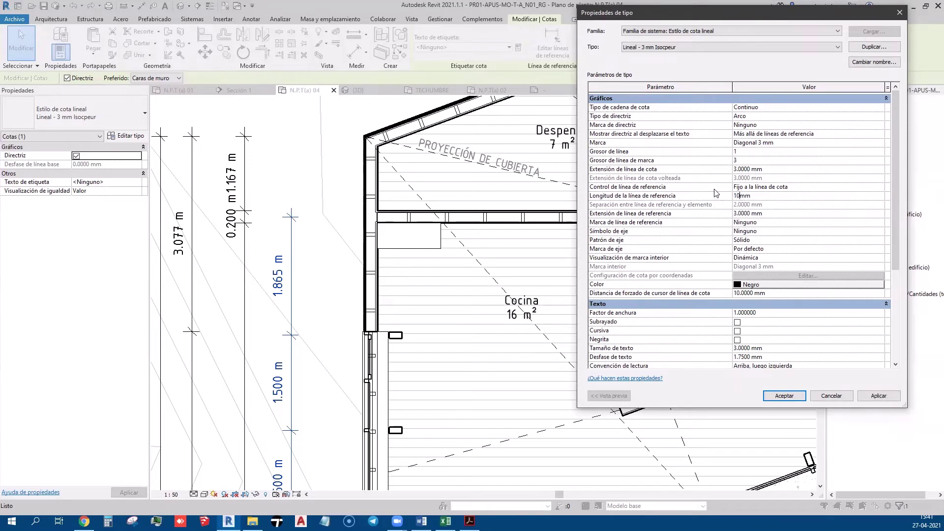
click(876, 399)
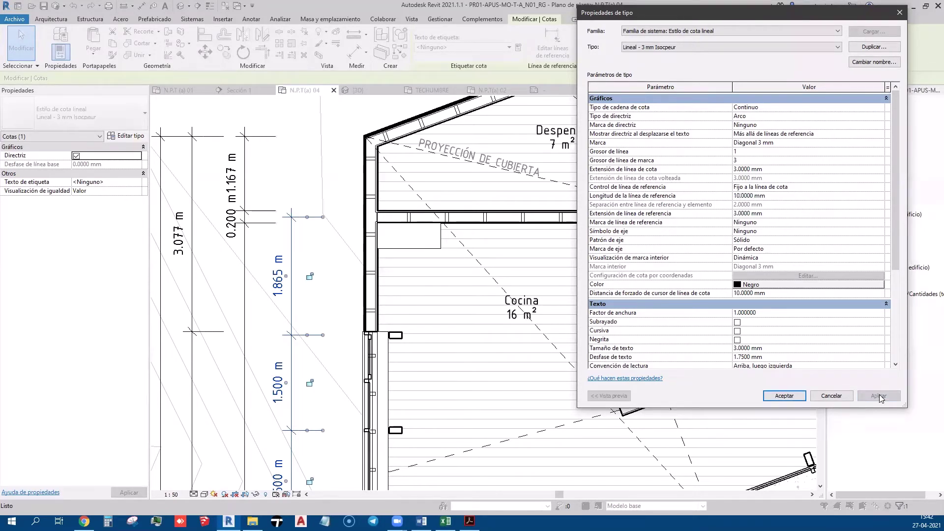
click(723, 197)
click(722, 196)
text(2)
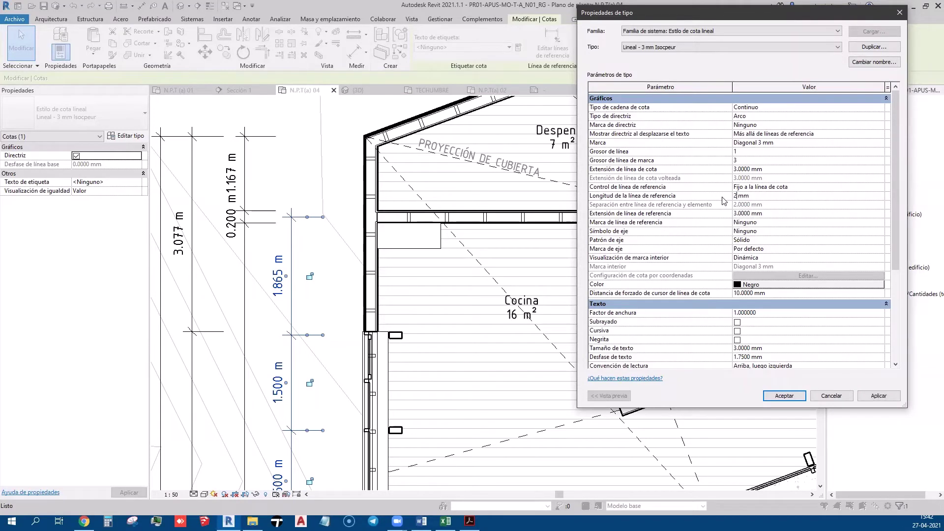
click(772, 213)
click(863, 398)
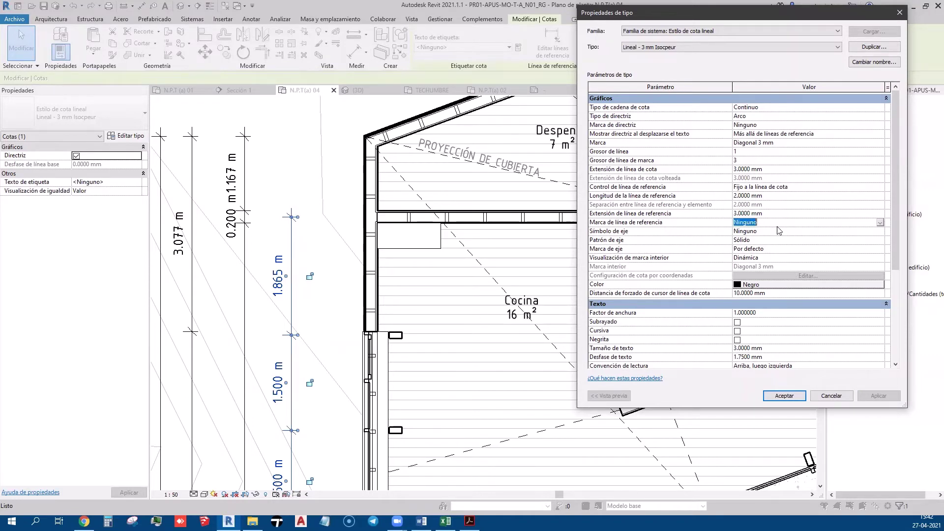
- Set the dimension colour to grey RGB 128-128-128 and accept the type settings
click(775, 239)
click(764, 287)
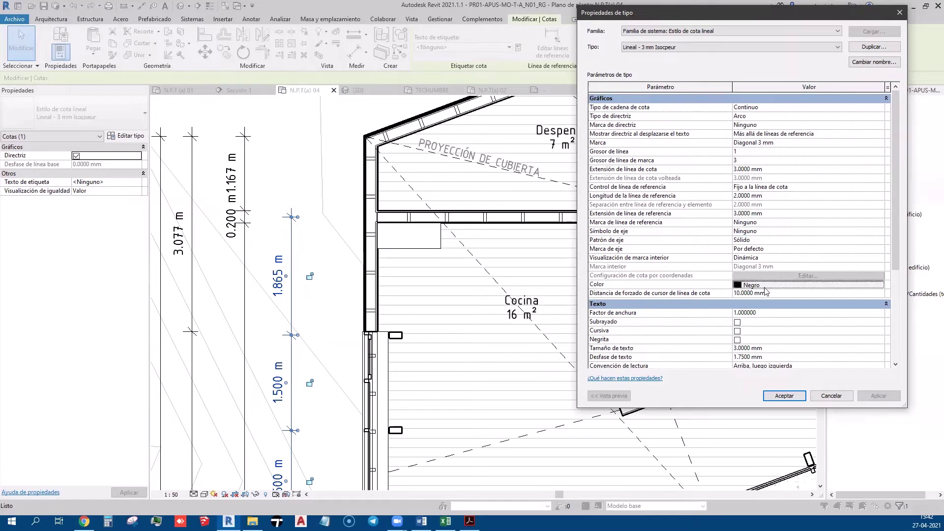
click(679, 194)
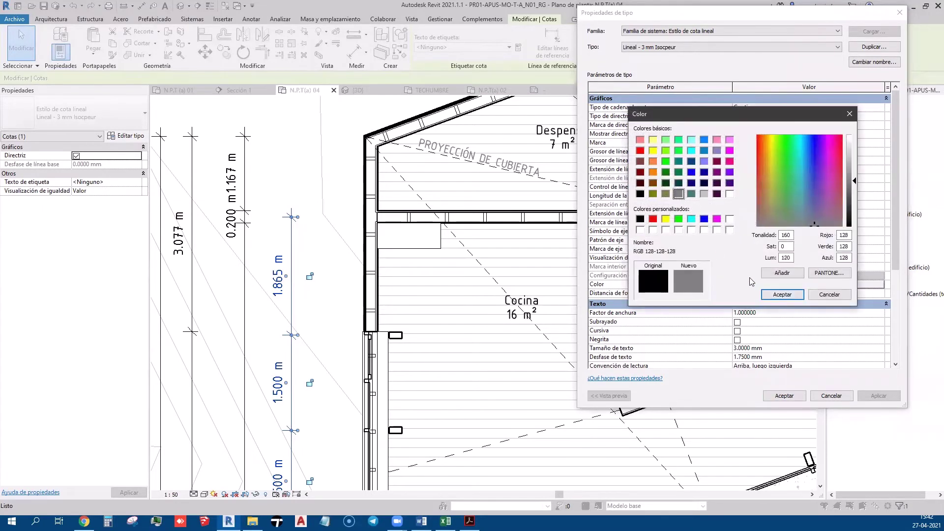
click(791, 294)
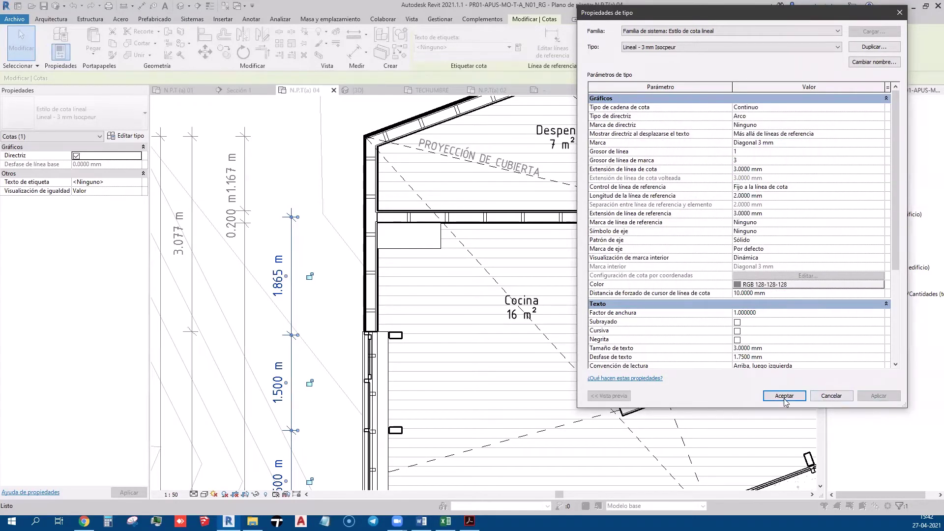
click(779, 342)
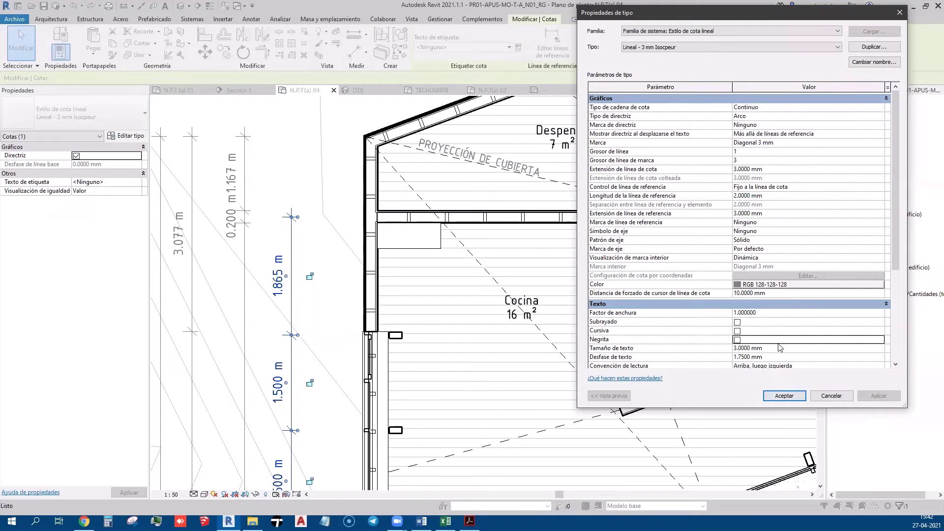
click(784, 395)
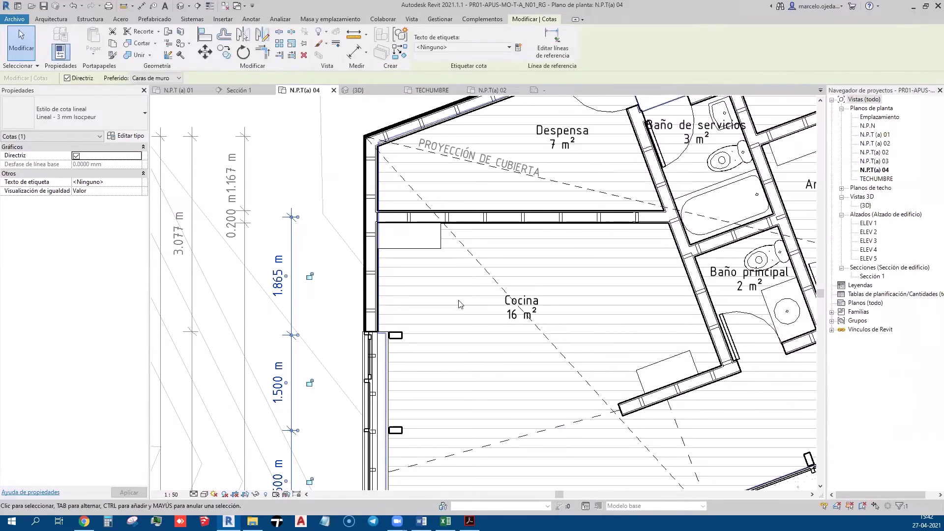
click(338, 274)
scroll(373, 261, down, 3)
scroll(373, 255, down, 2)
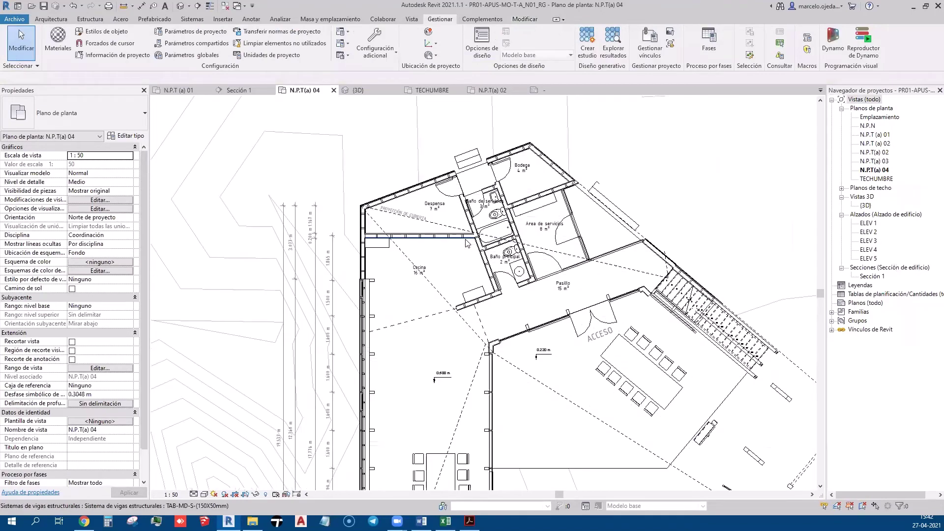
scroll(368, 250, down, 1)
scroll(368, 249, up, 2)
scroll(368, 249, up, 1)
scroll(367, 247, up, 1)
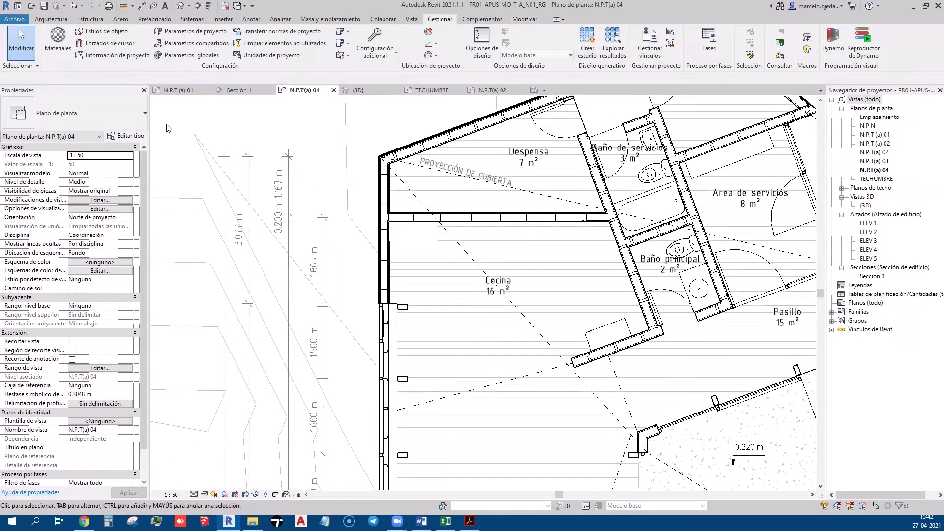
click(134, 137)
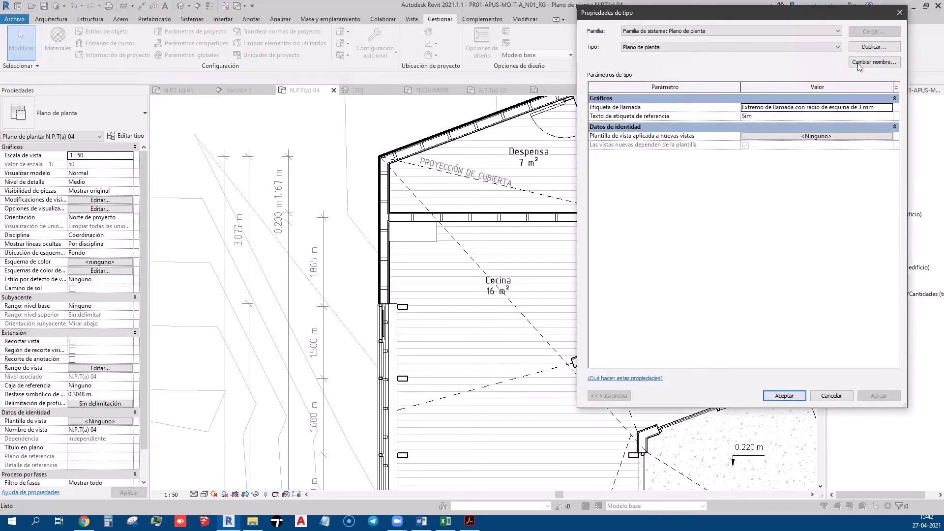
click(899, 12)
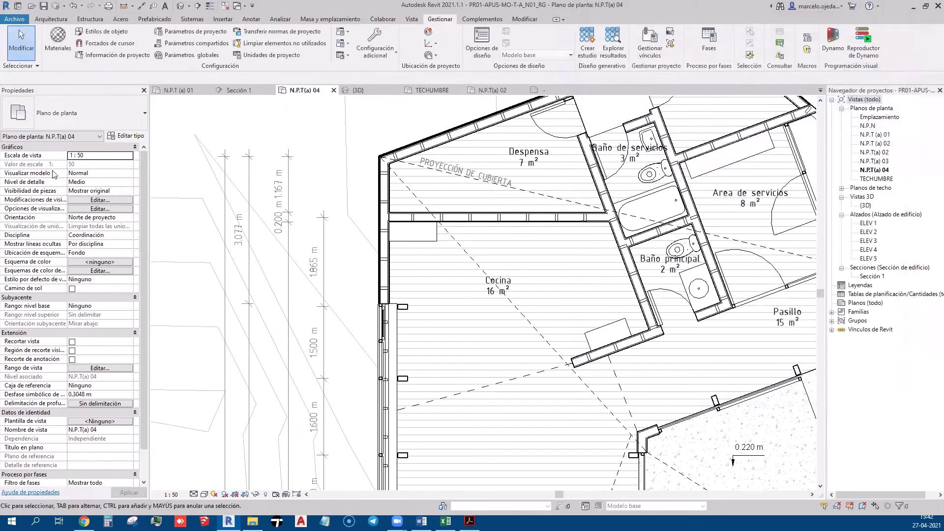
click(296, 223)
- Change the Lineal - 3 mm Isocpeur dimension colour to blue RGB 000-128-255 and apply it
click(136, 138)
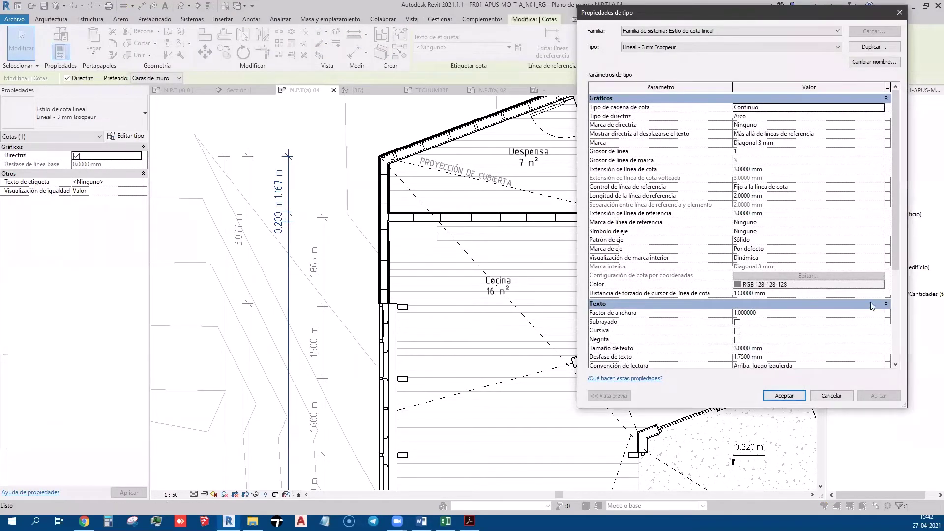
click(806, 284)
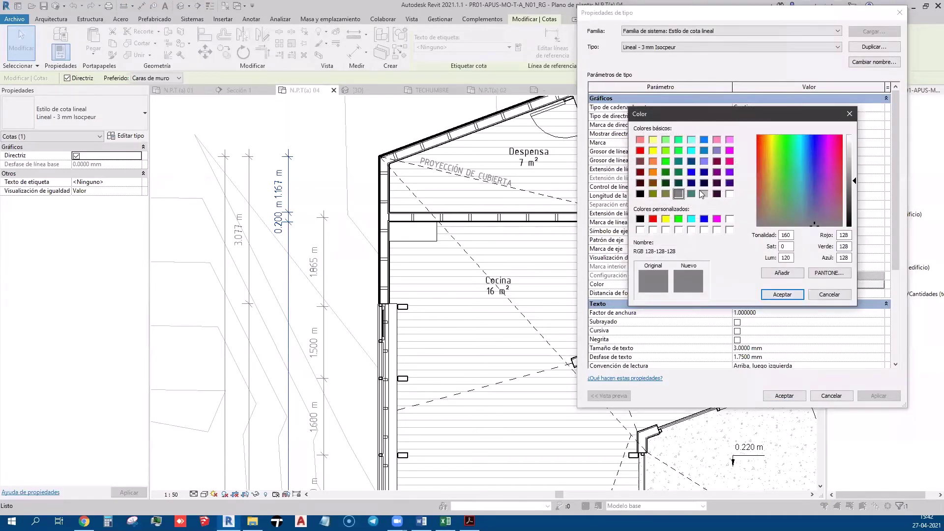
click(703, 172)
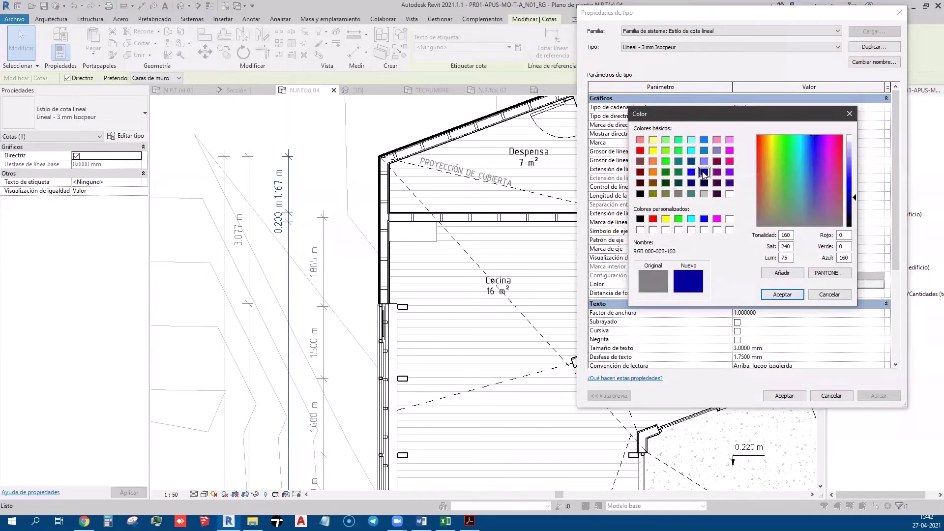
click(704, 140)
click(782, 294)
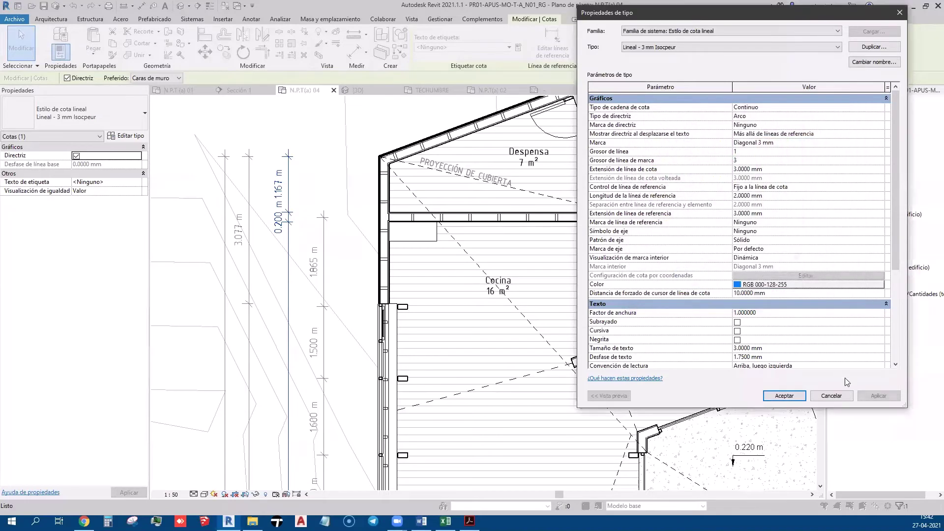
click(879, 396)
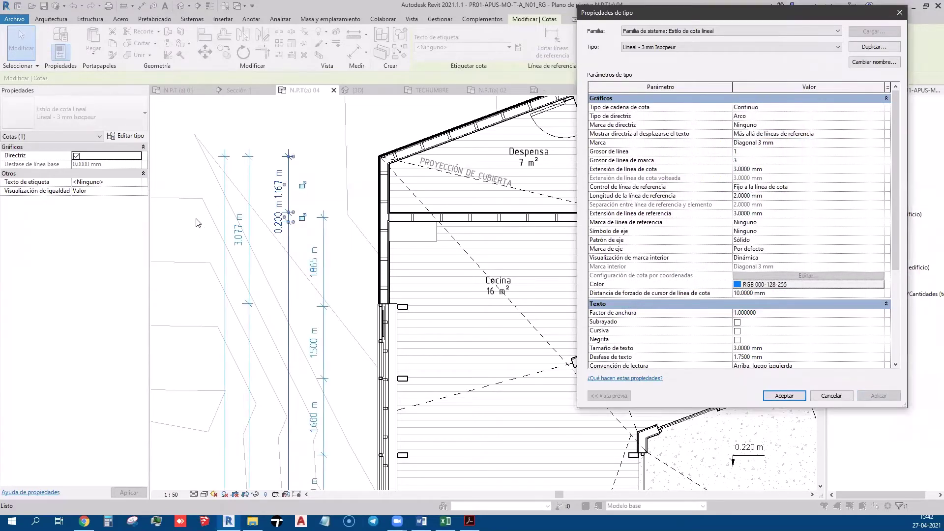
scroll(791, 326, down, 2)
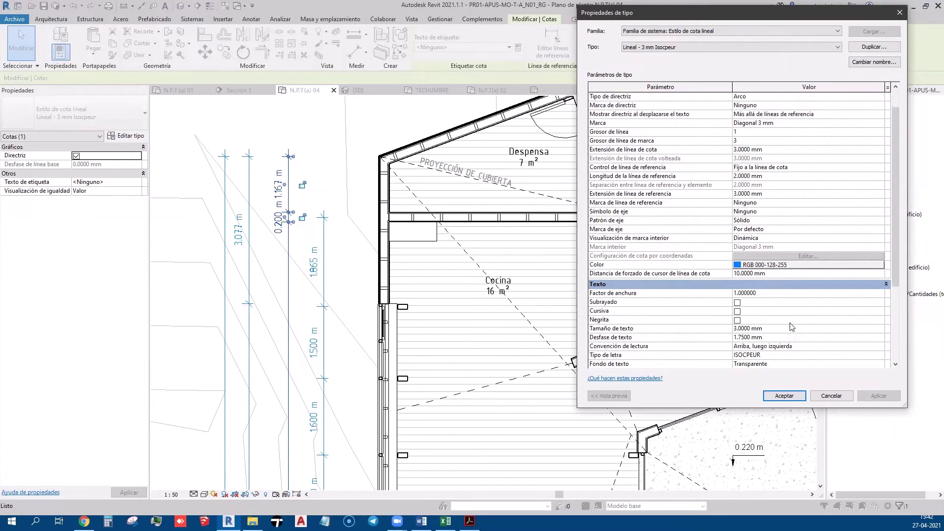
scroll(792, 327, down, 2)
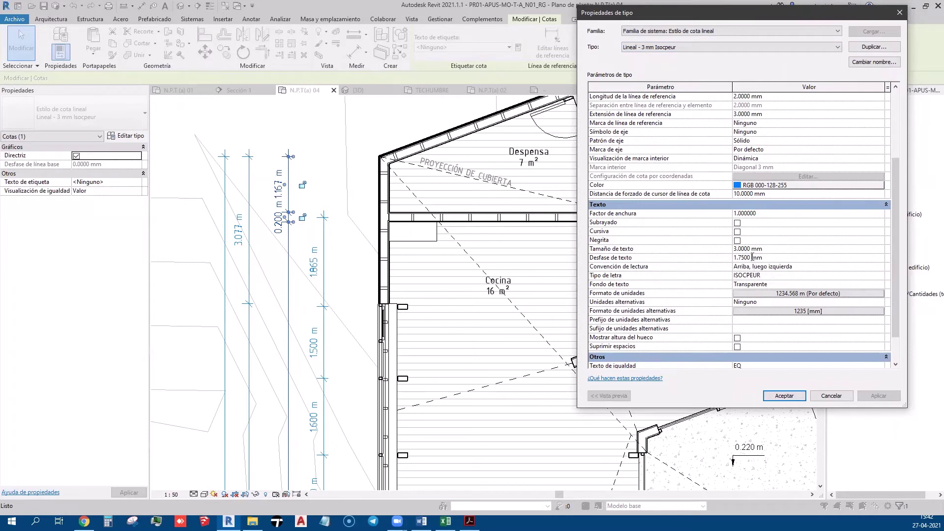
- Set Desfase de texto to 0 mm, apply, and review the reading convention and ISOCPEUR font
drag(722, 254, 382, 270)
text(0)
click(764, 248)
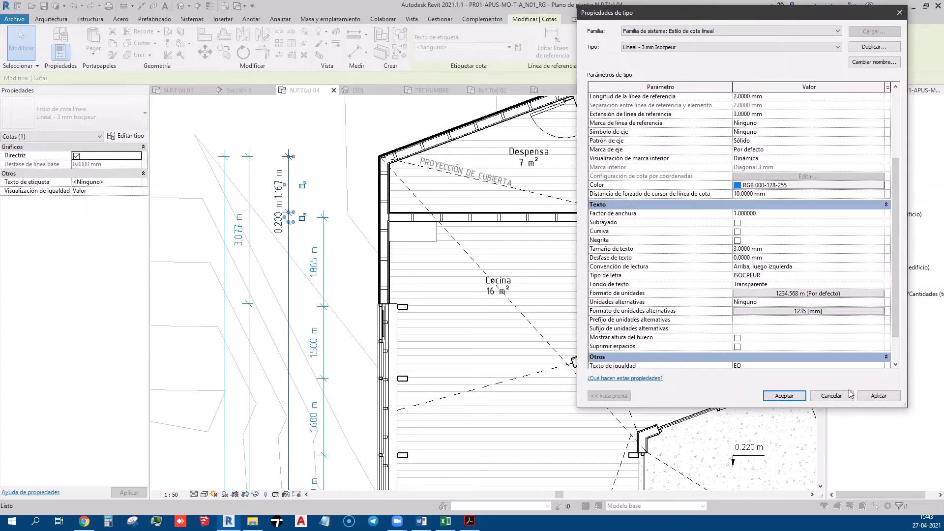
click(876, 396)
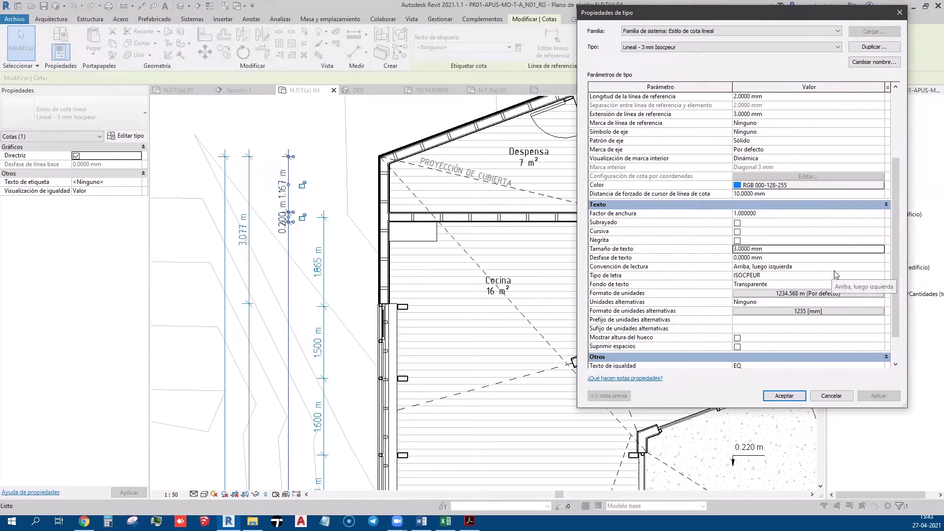
click(870, 266)
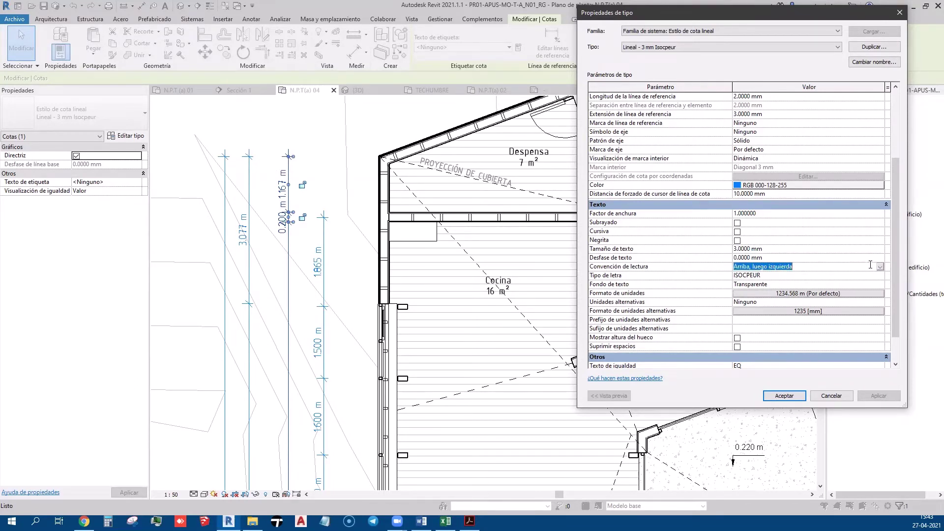
click(803, 278)
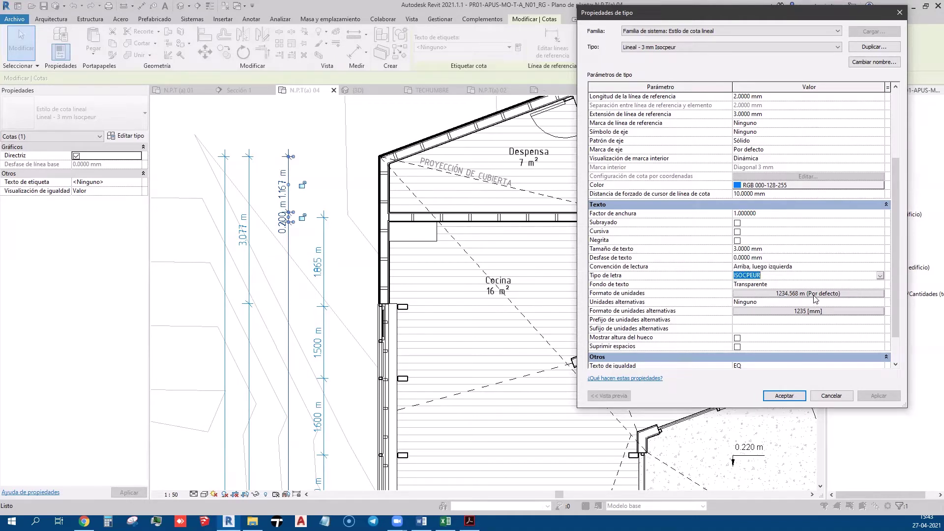
- Round the dimension type's alternate units to 2 decimal places and apply
click(815, 294)
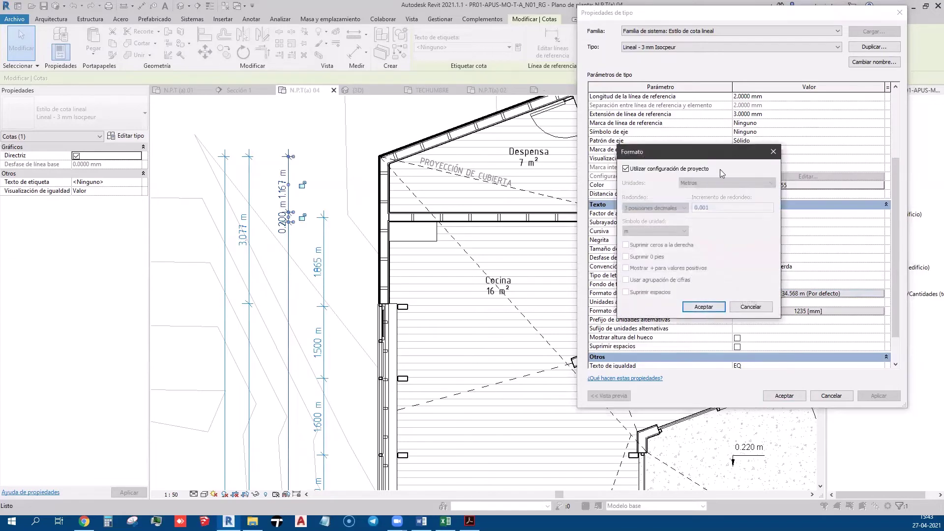
click(774, 153)
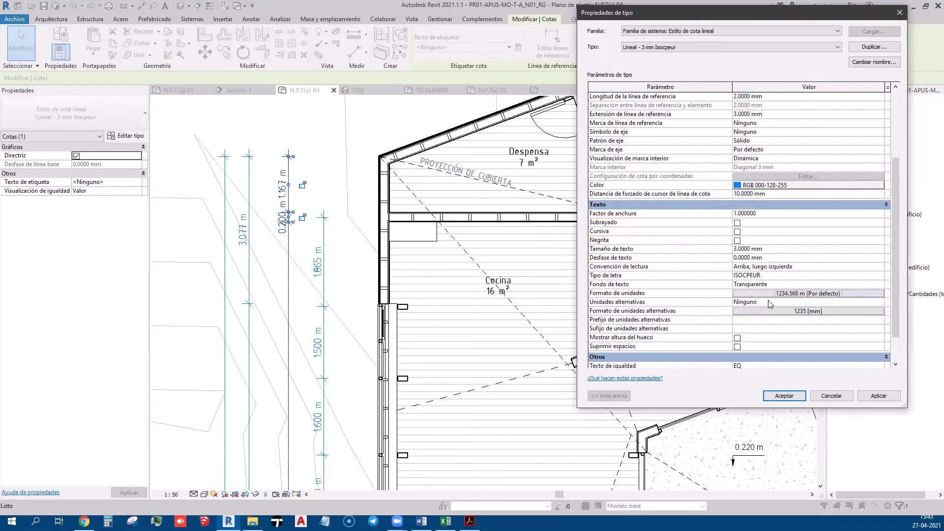
click(767, 302)
click(767, 311)
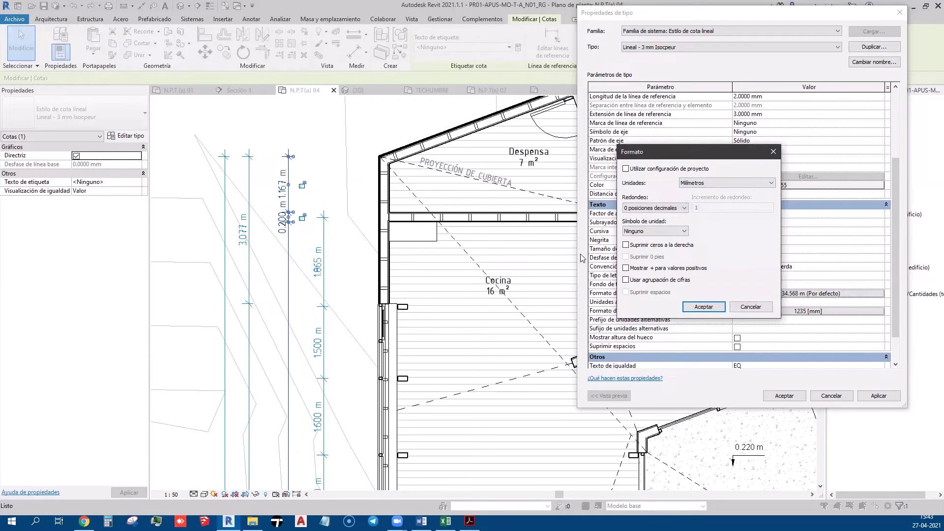
click(669, 209)
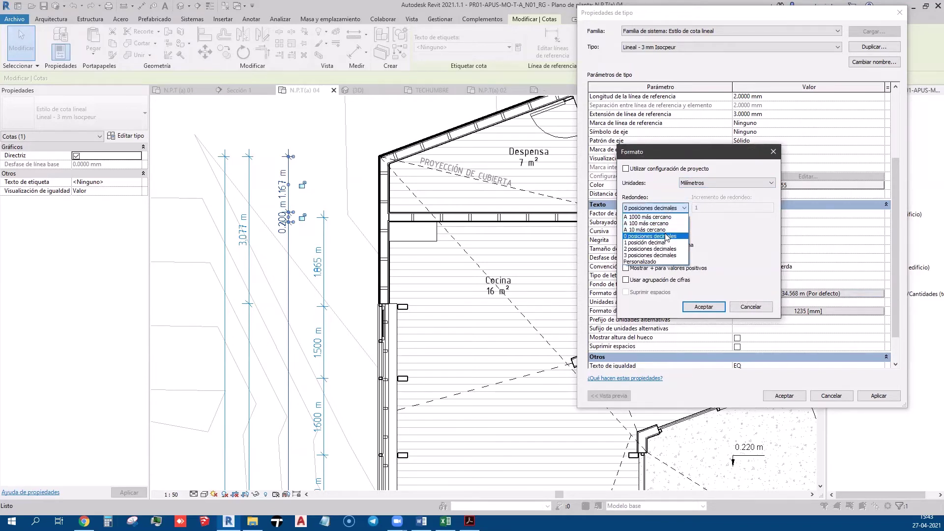
click(653, 249)
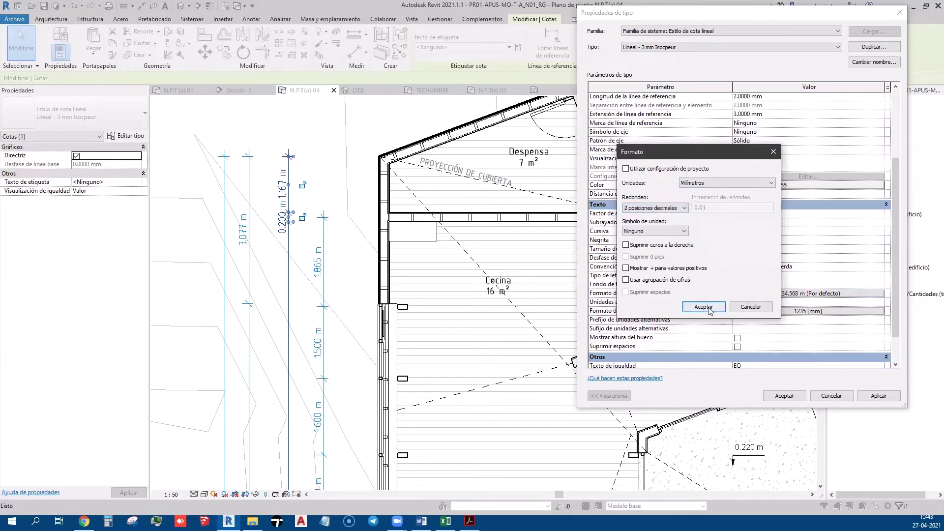
click(708, 307)
click(878, 396)
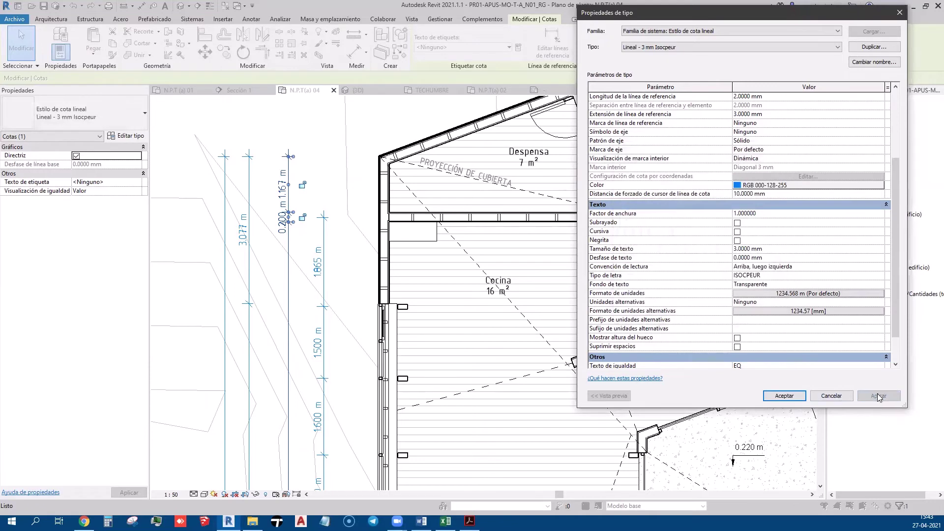
- Set the primary unit format to 2 decimal places with Símbolo de unidad Ninguno, and apply
click(781, 266)
click(811, 293)
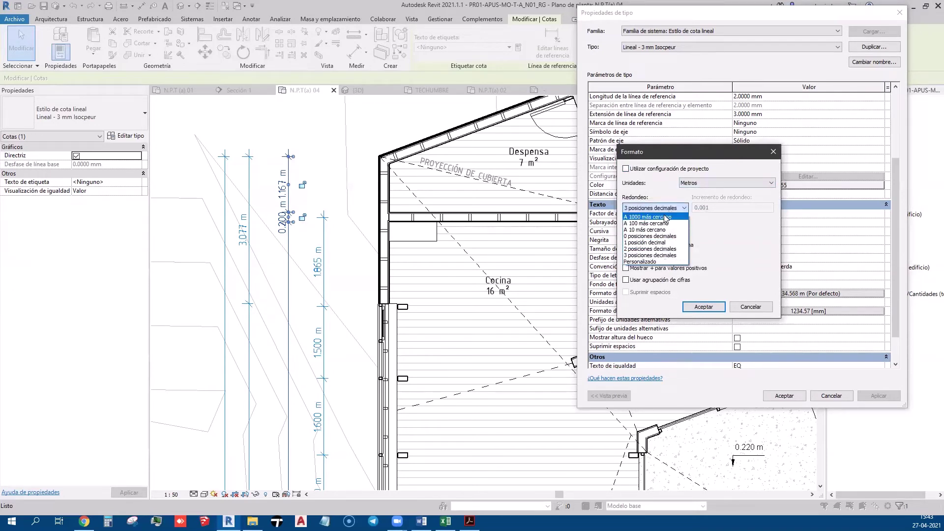
click(660, 249)
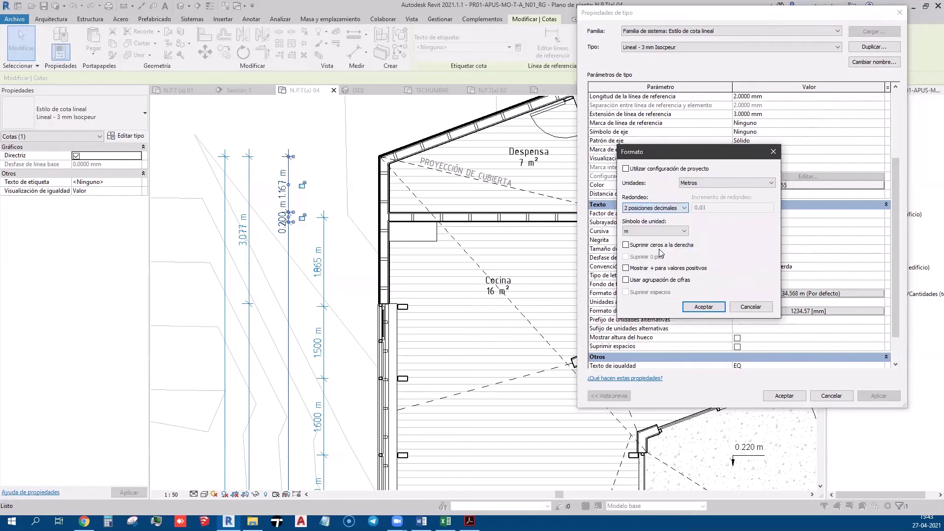
click(656, 231)
click(649, 239)
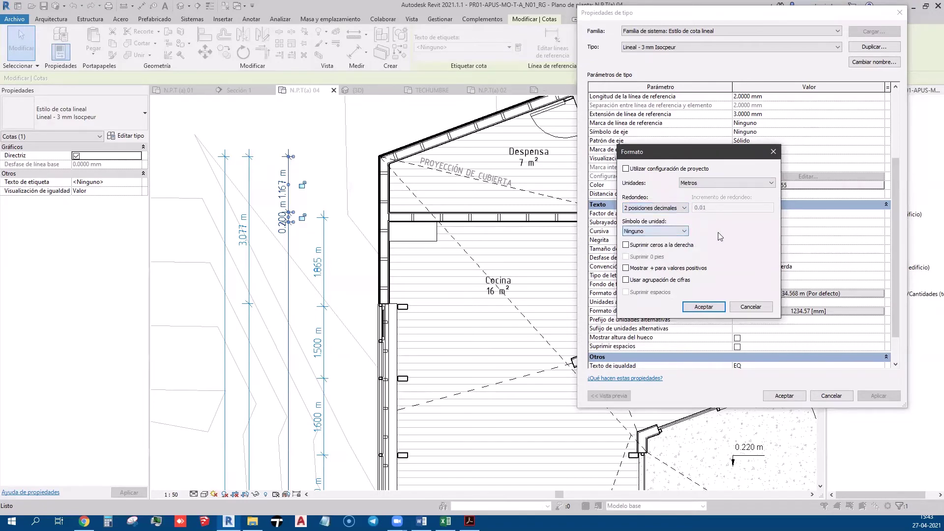
click(702, 306)
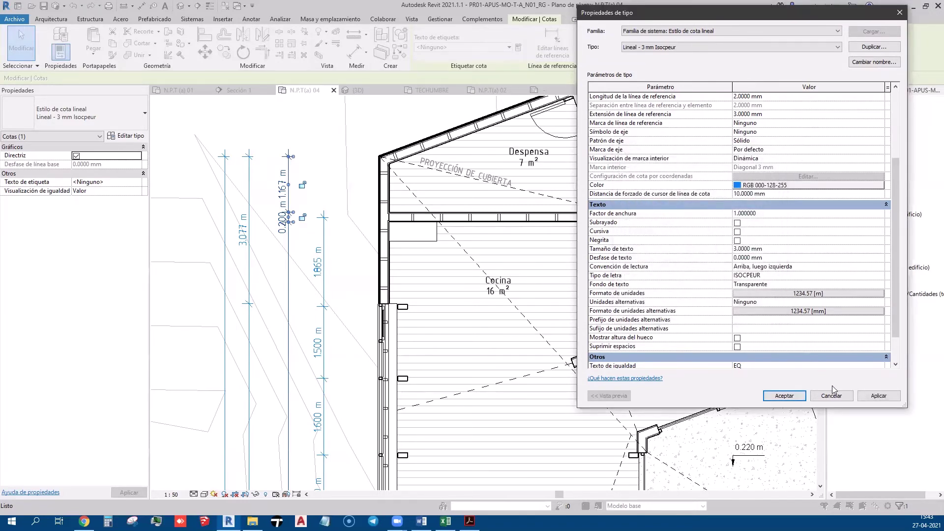
click(870, 396)
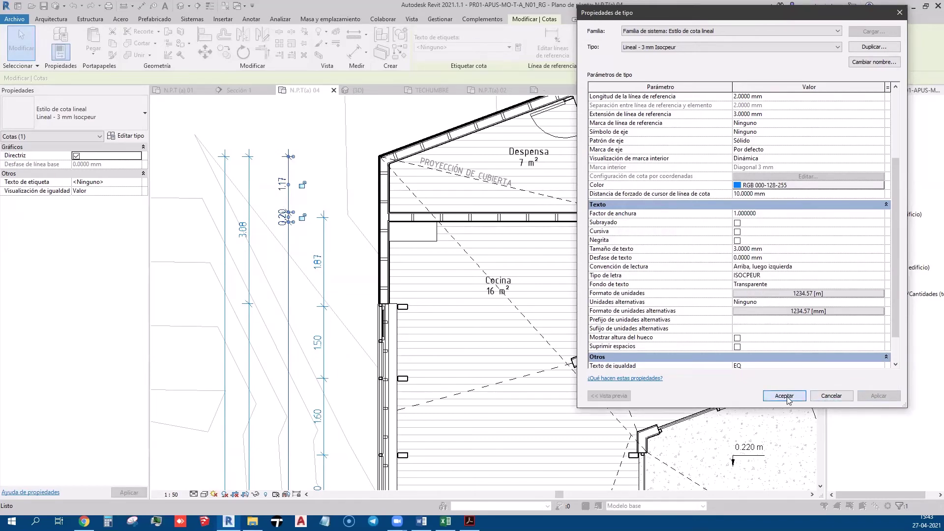
scroll(731, 350, down, 2)
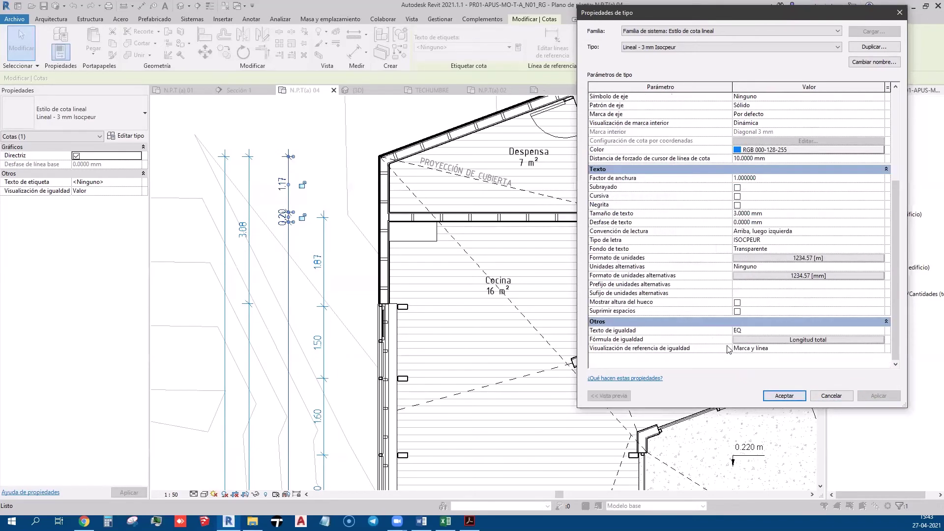
- Close Propiedades de tipo with Aceptar to keep the two-decimal dimension format
click(781, 397)
scroll(344, 232, down, 5)
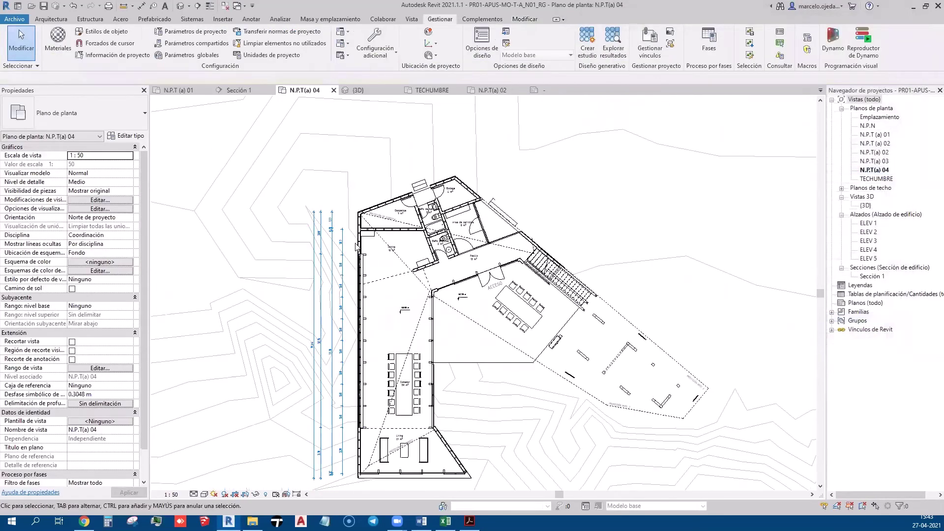
scroll(320, 275, up, 2)
scroll(314, 295, up, 2)
scroll(311, 305, up, 1)
scroll(311, 306, down, 3)
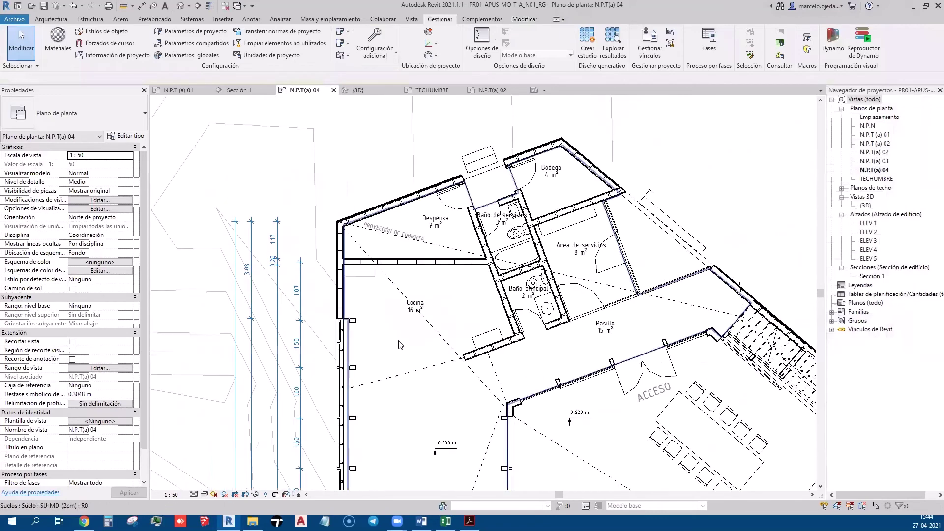
scroll(344, 295, up, 3)
scroll(428, 267, up, 1)
scroll(449, 347, down, 1)
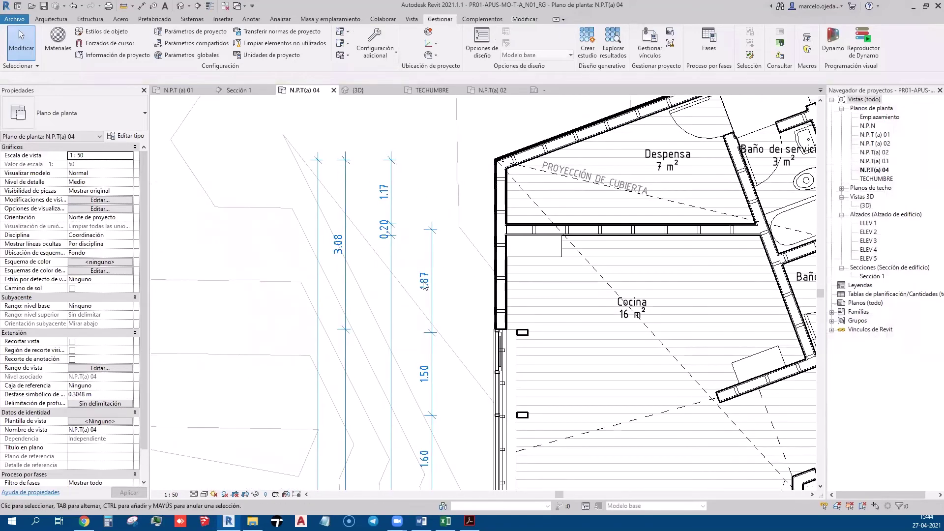
- Pan and zoom the plan to the Despensa and Cocina area
middle_drag(471, 285, 332, 324)
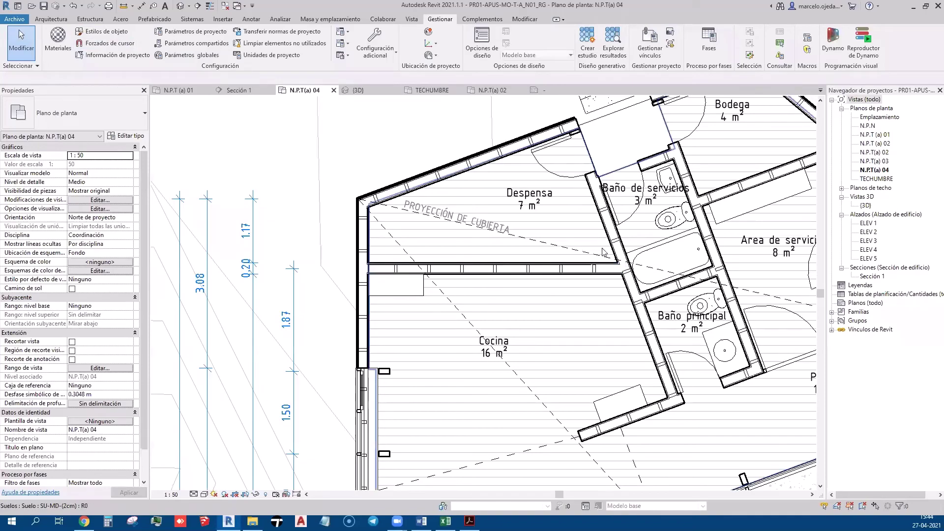
scroll(604, 251, down, 2)
scroll(604, 251, down, 3)
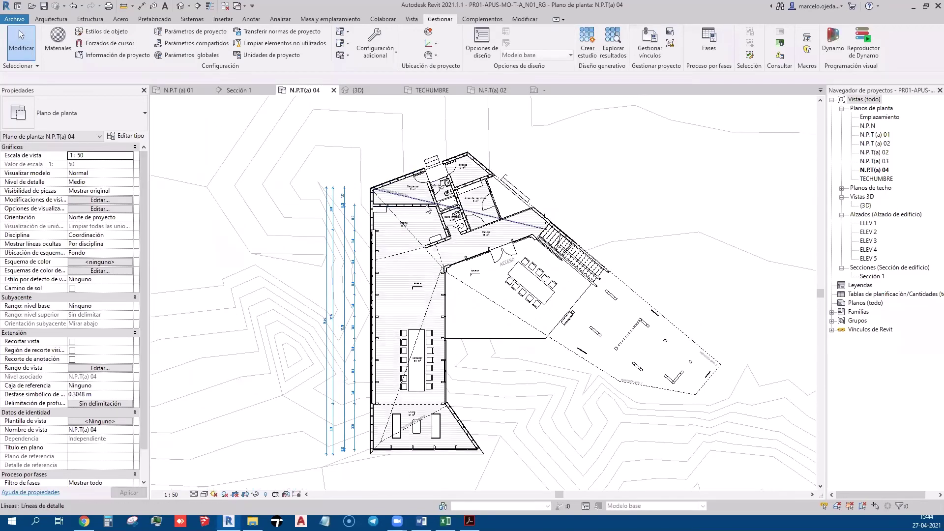
scroll(378, 200, up, 3)
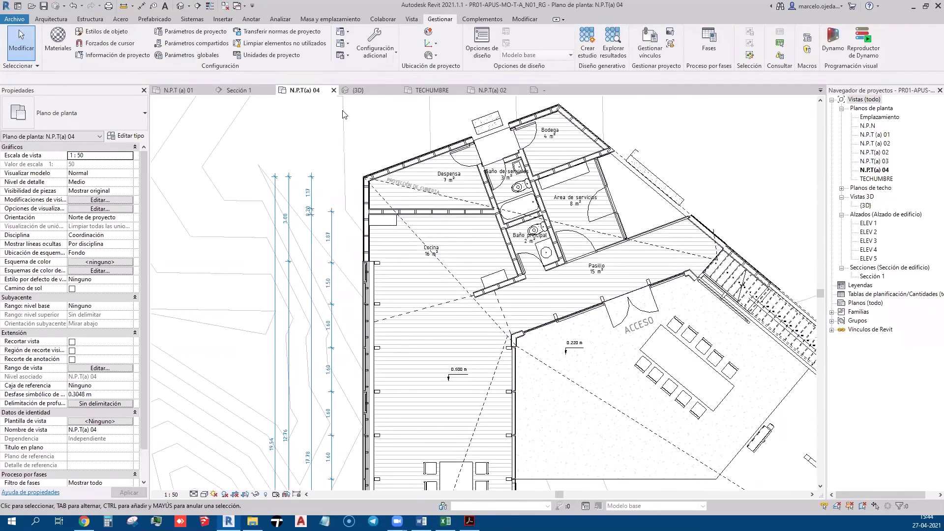
scroll(369, 150, up, 2)
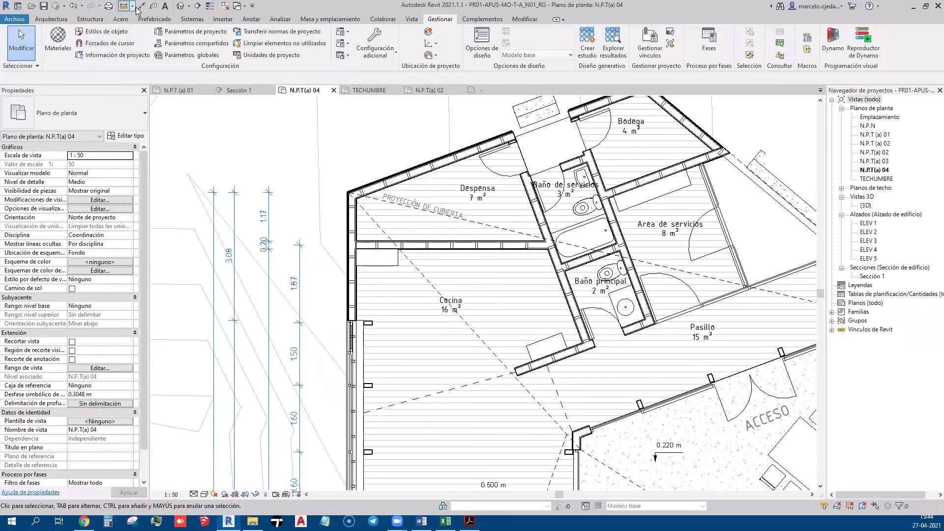
- Add a 4.53 Lineal - 3 mm Isocpeur aligned dimension across the Despensa
click(140, 6)
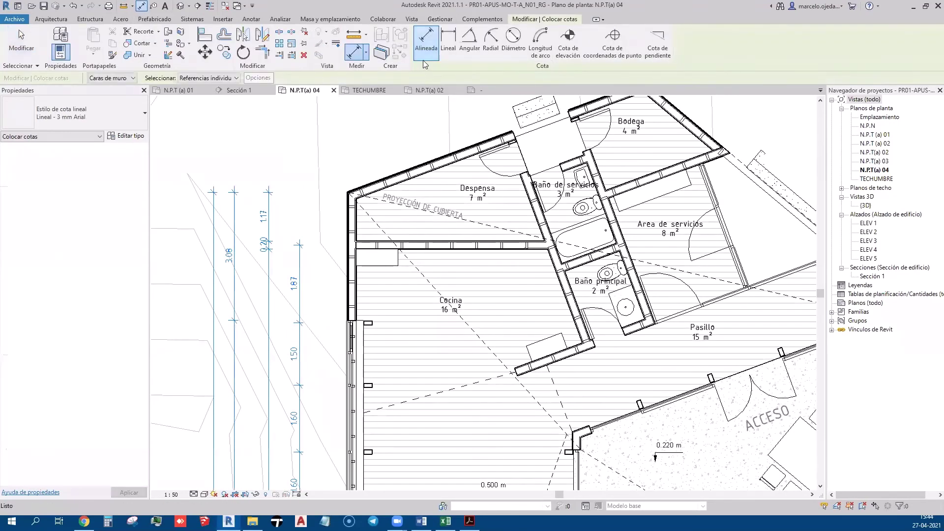
scroll(379, 232, up, 2)
scroll(379, 232, up, 2)
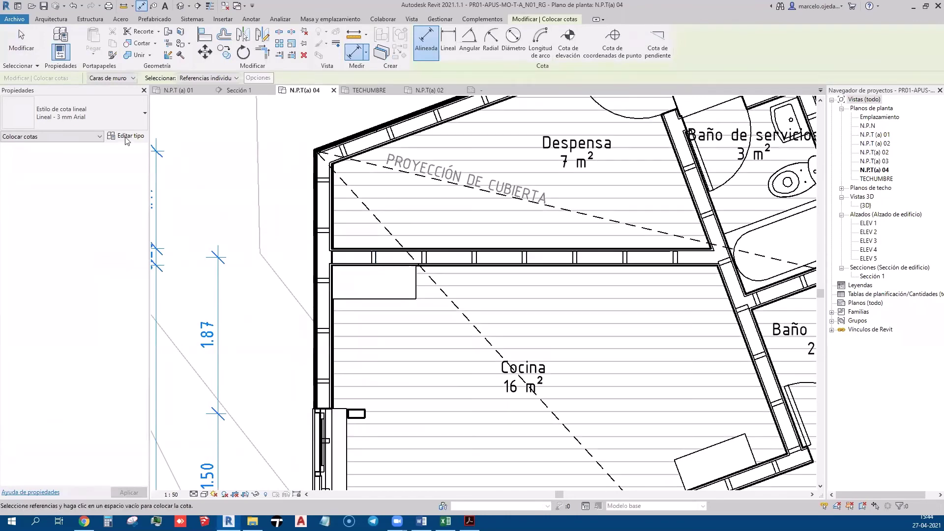
click(120, 118)
click(110, 199)
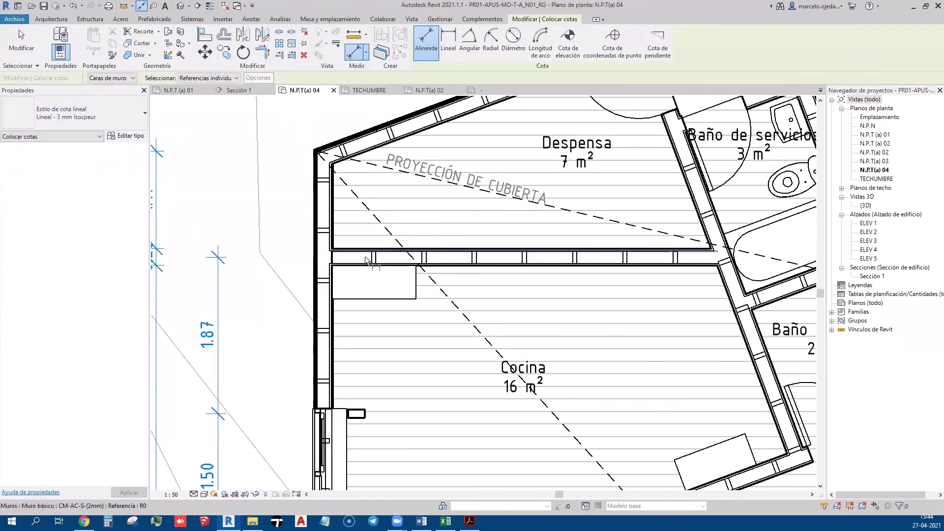
click(333, 243)
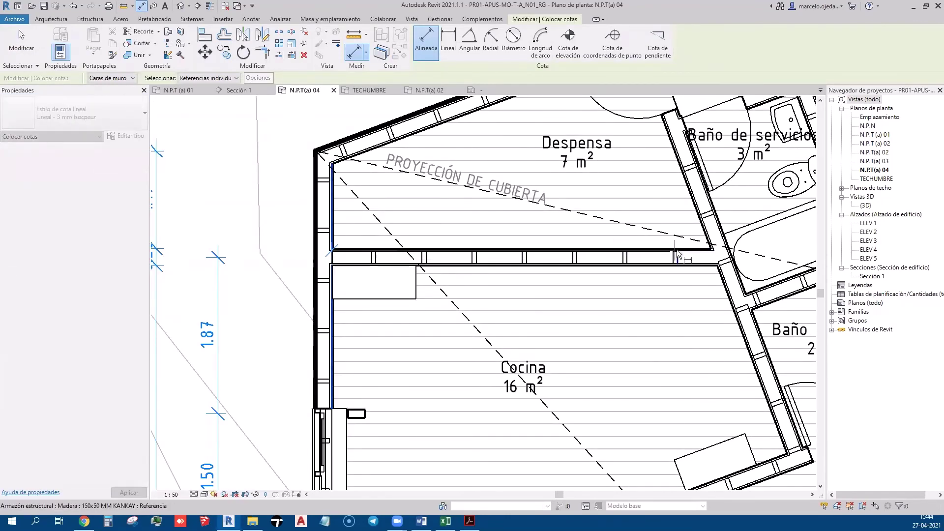
click(708, 247)
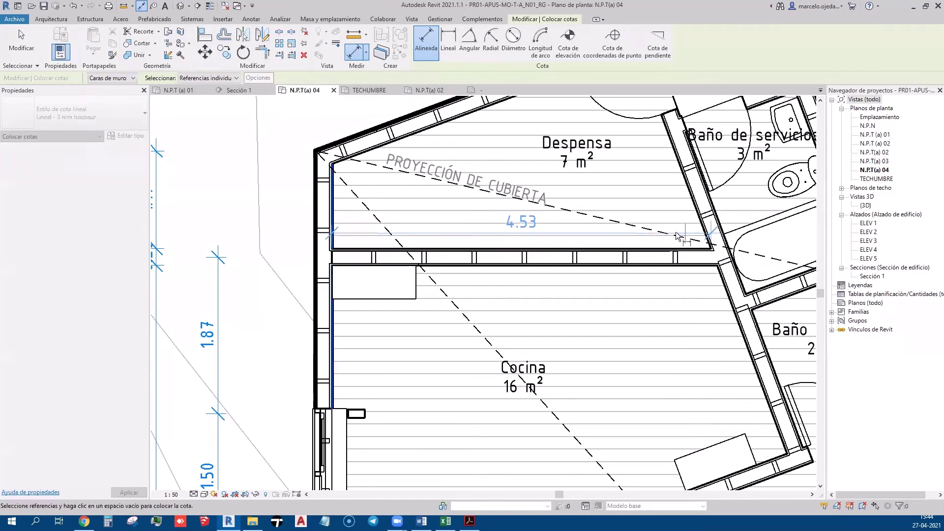
click(650, 235)
- Dimension the Baño de servicios walls with a 0.20 / 1.40 / 0.20 chain
scroll(358, 270, down, 2)
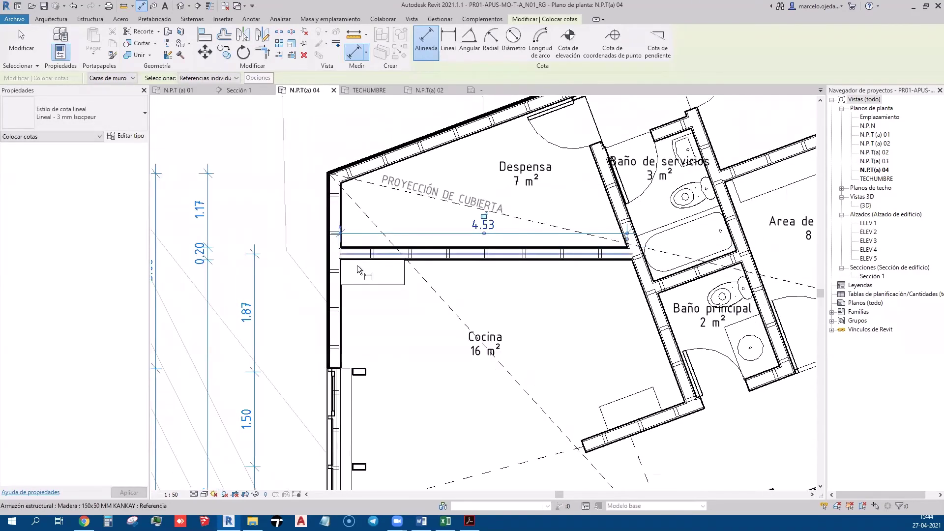
middle_drag(615, 213, 505, 294)
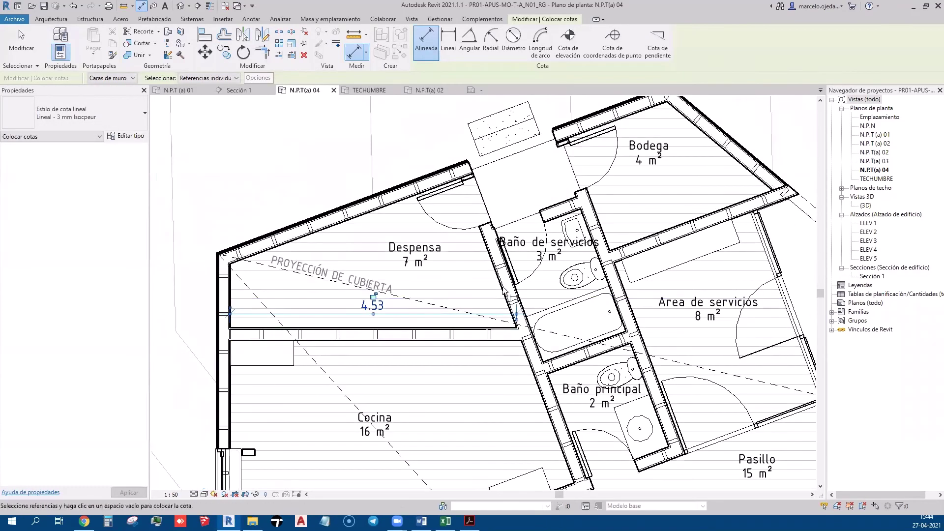
scroll(505, 290, up, 2)
click(502, 287)
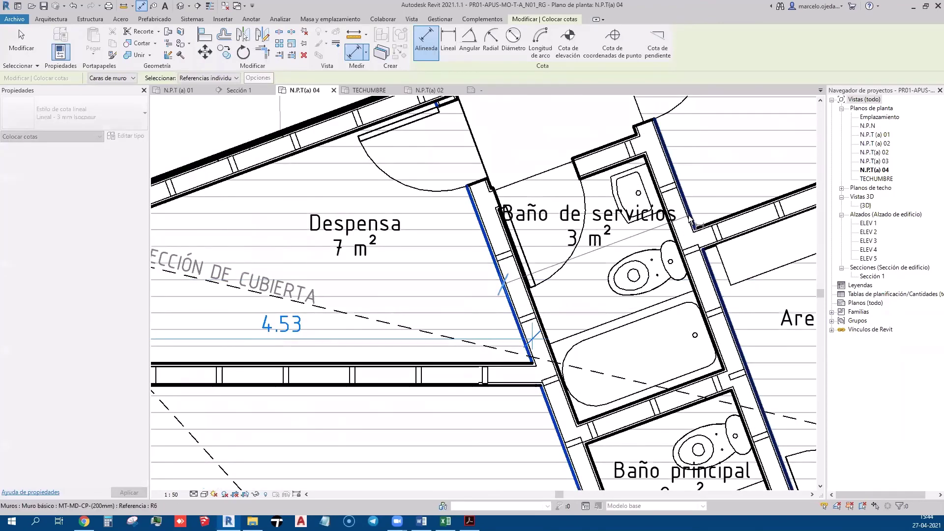
click(543, 304)
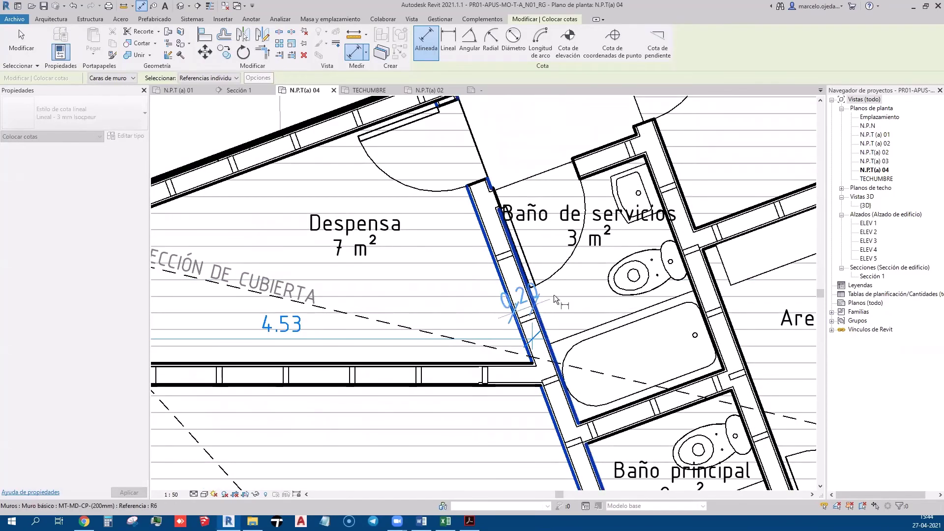
click(692, 211)
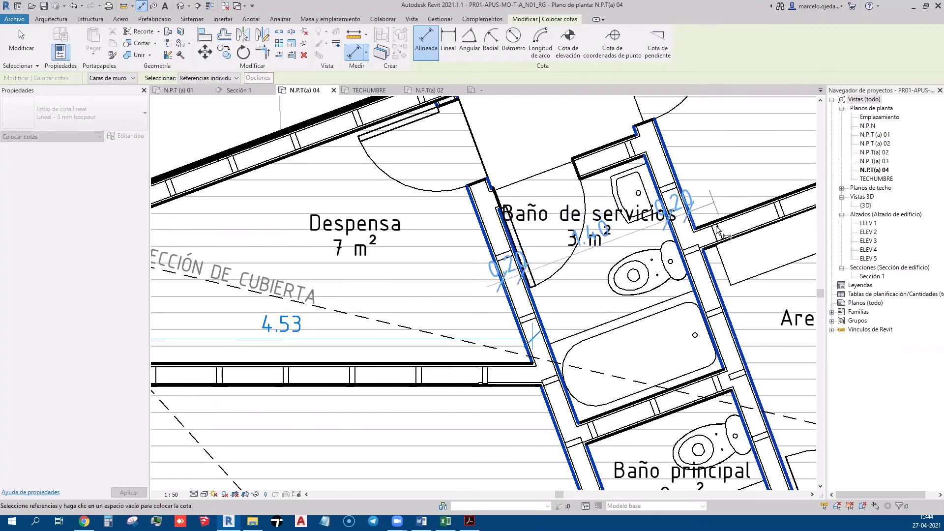
click(716, 256)
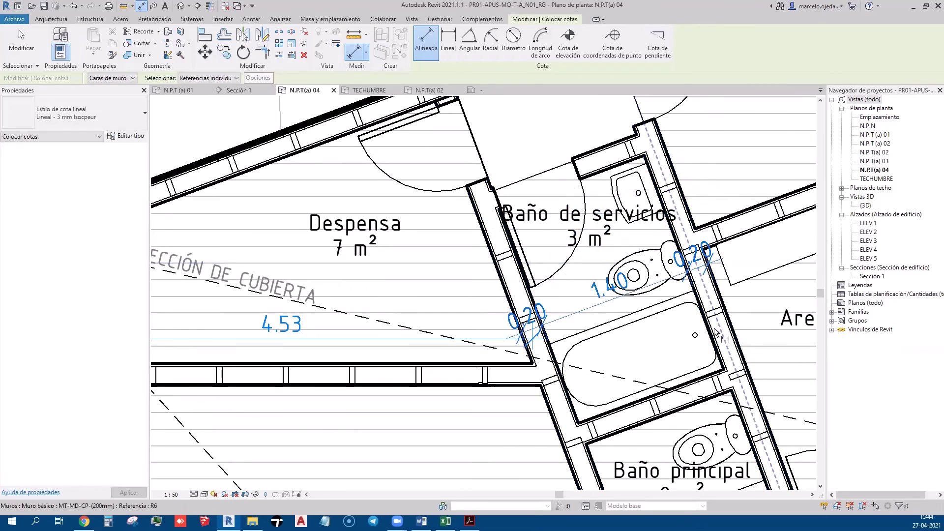
key(Escape)
key(Escape)
scroll(715, 334, down, 5)
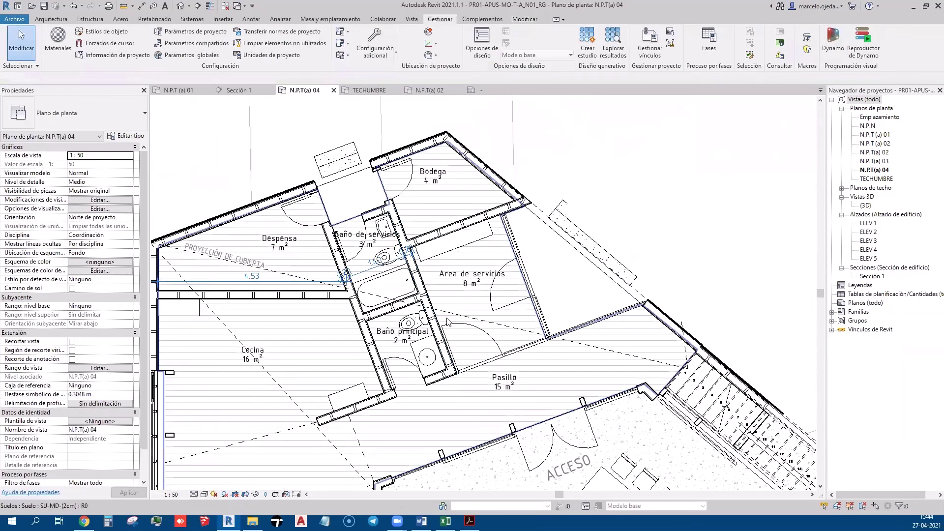
scroll(575, 142, down, 3)
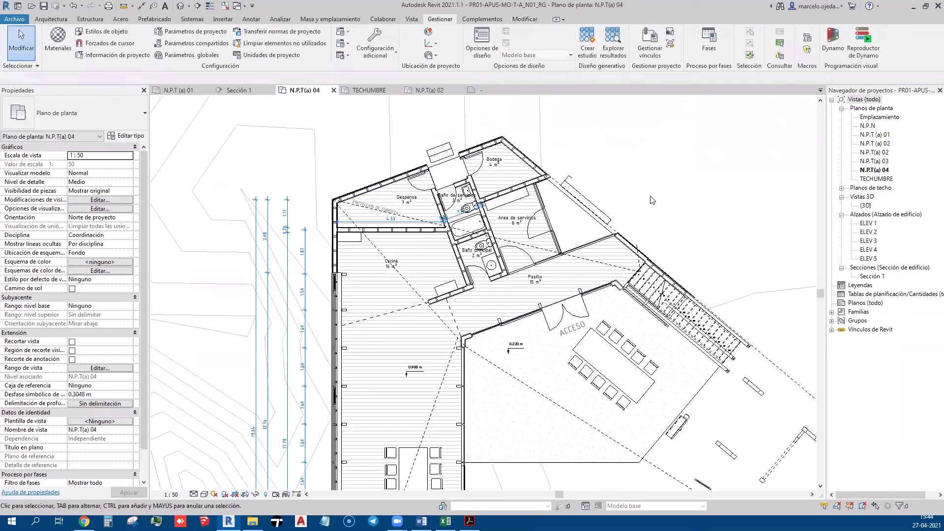
scroll(339, 201, down, 2)
scroll(340, 201, down, 3)
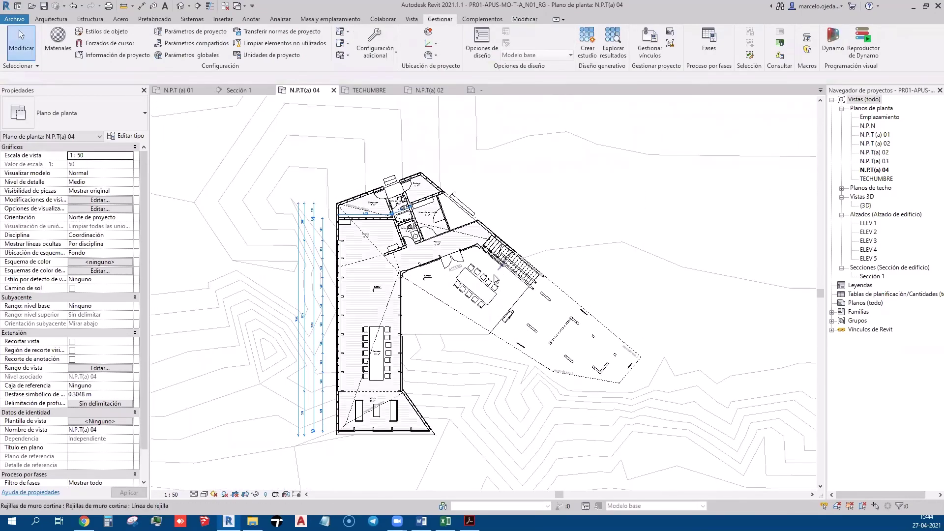
middle_drag(427, 381, 426, 350)
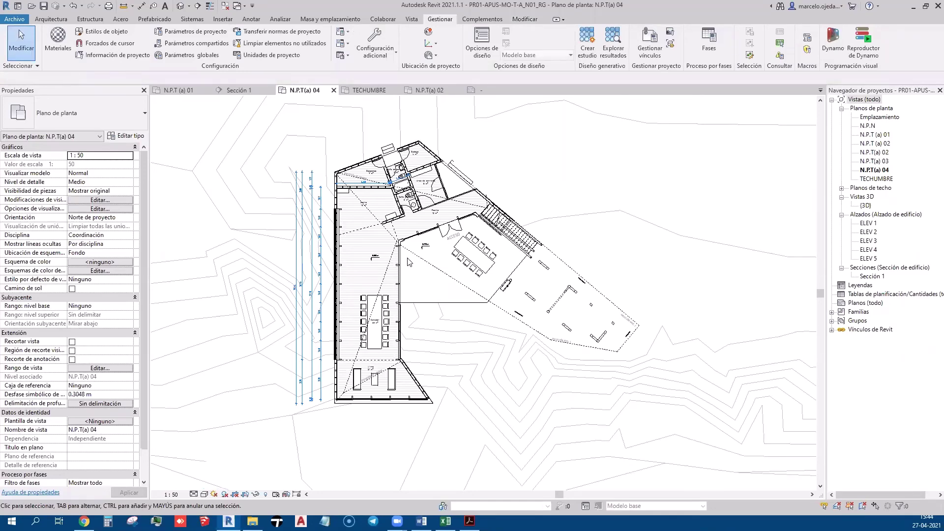
scroll(407, 262, up, 2)
middle_drag(283, 202, 278, 253)
scroll(541, 230, up, 1)
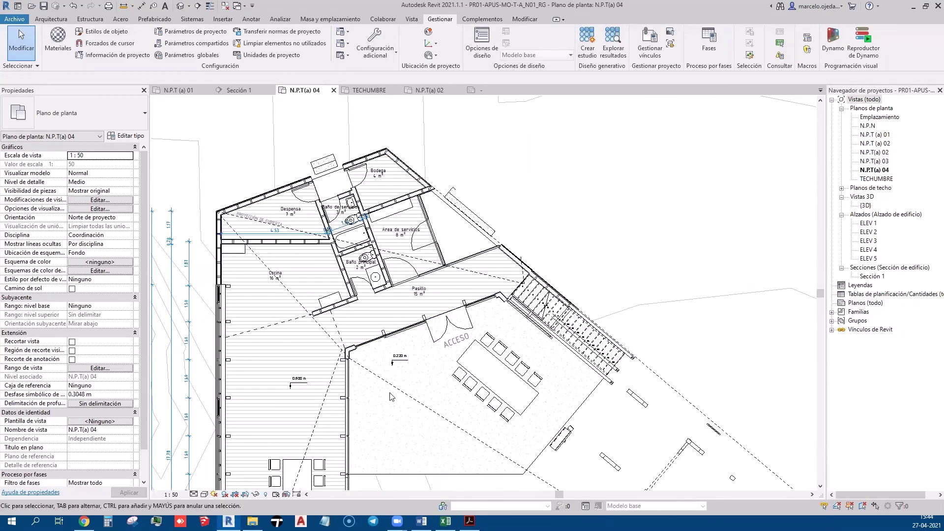
middle_drag(344, 363, 438, 343)
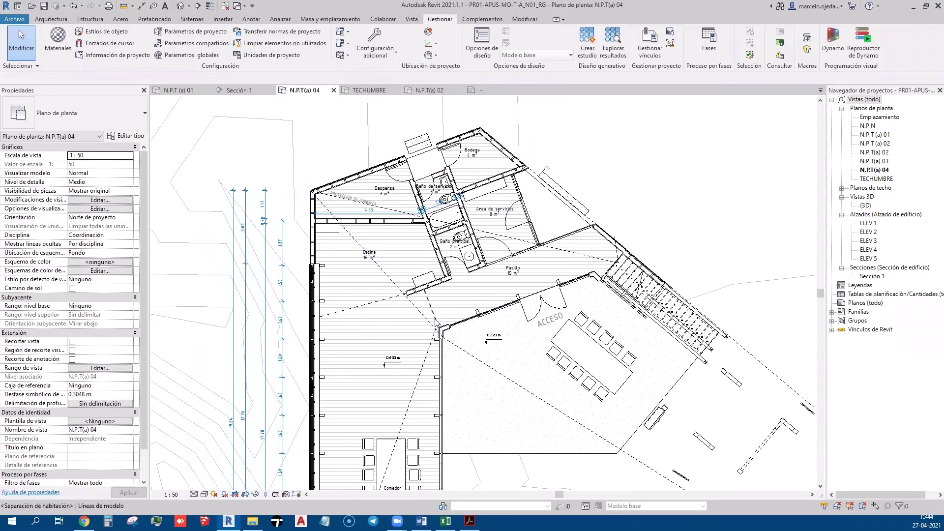